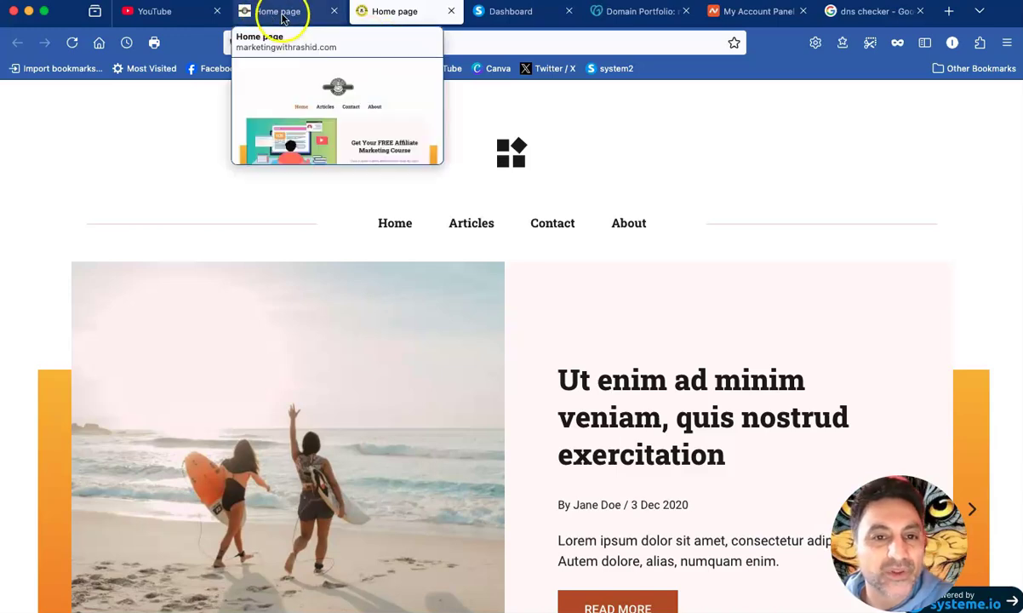
- Examine the finished blog's home page on its custom domain, from the free course sign-up form down to the article list
click(280, 15)
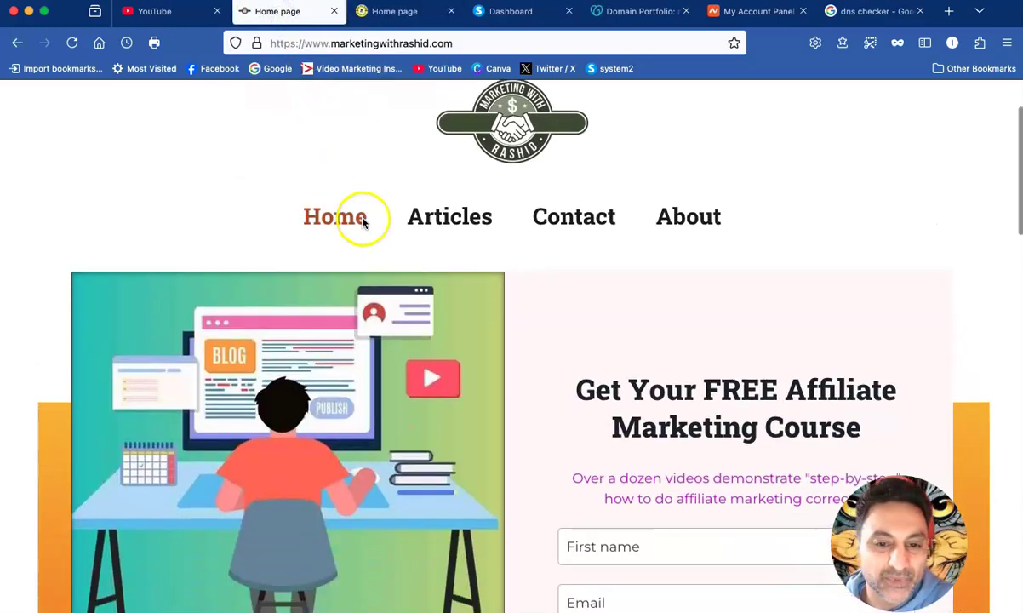
scroll(362, 220, down, 5)
scroll(362, 220, up, 5)
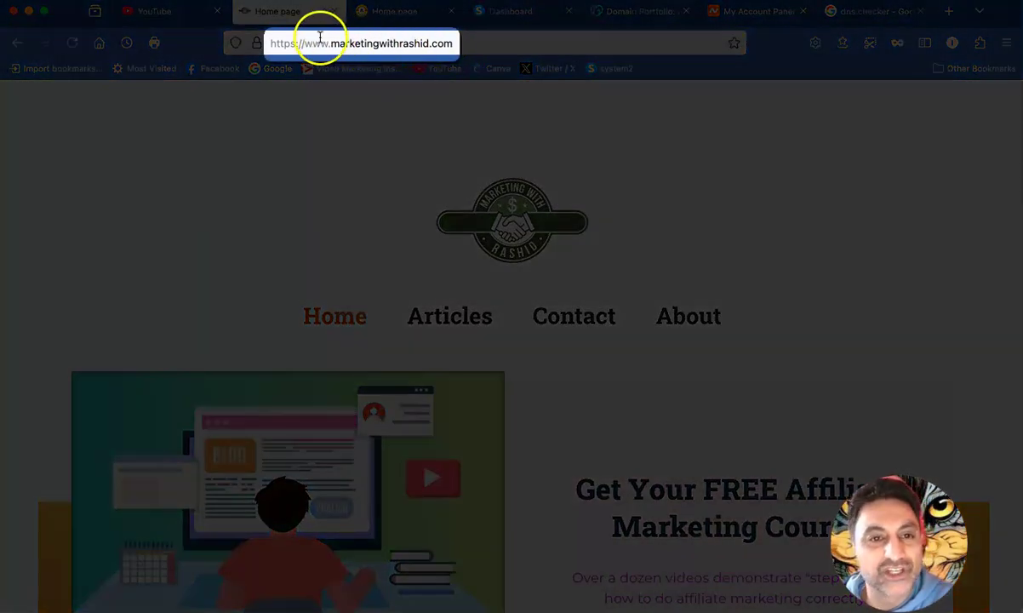
scroll(387, 175, down, 8)
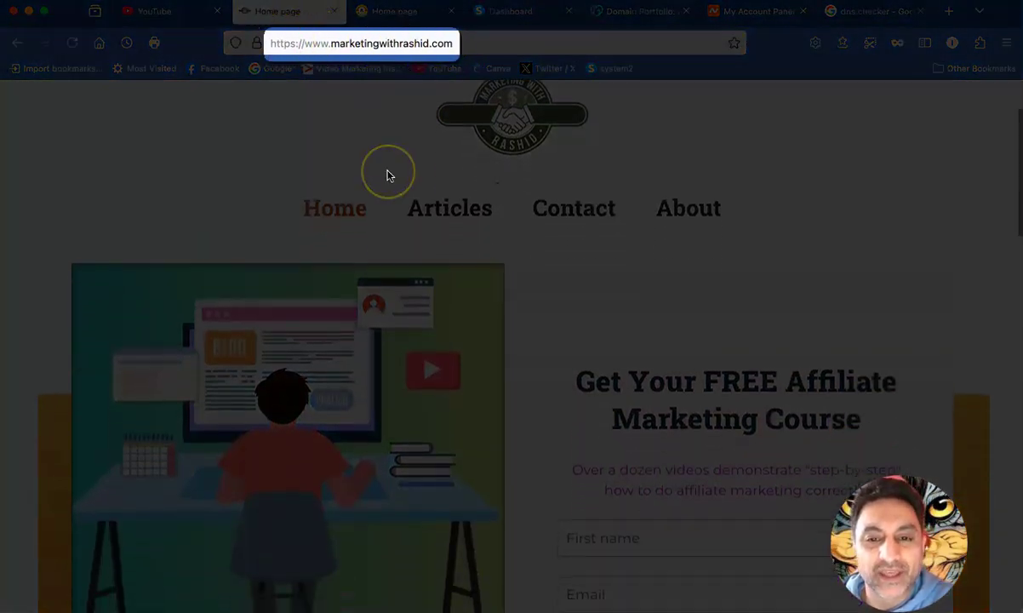
scroll(387, 176, down, 4)
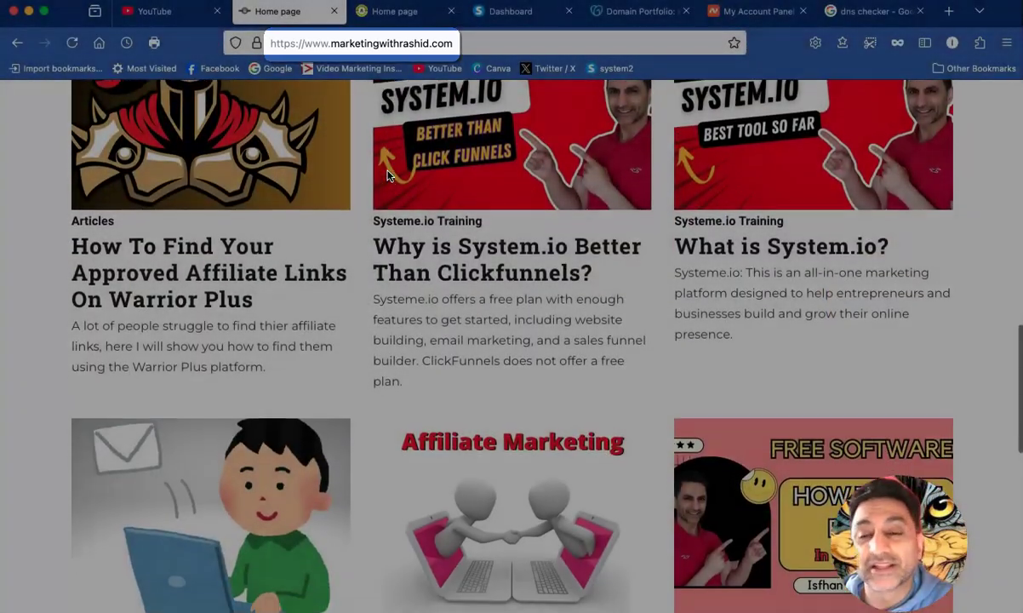
scroll(387, 175, up, 2)
scroll(387, 175, down, 3)
scroll(388, 176, down, 1)
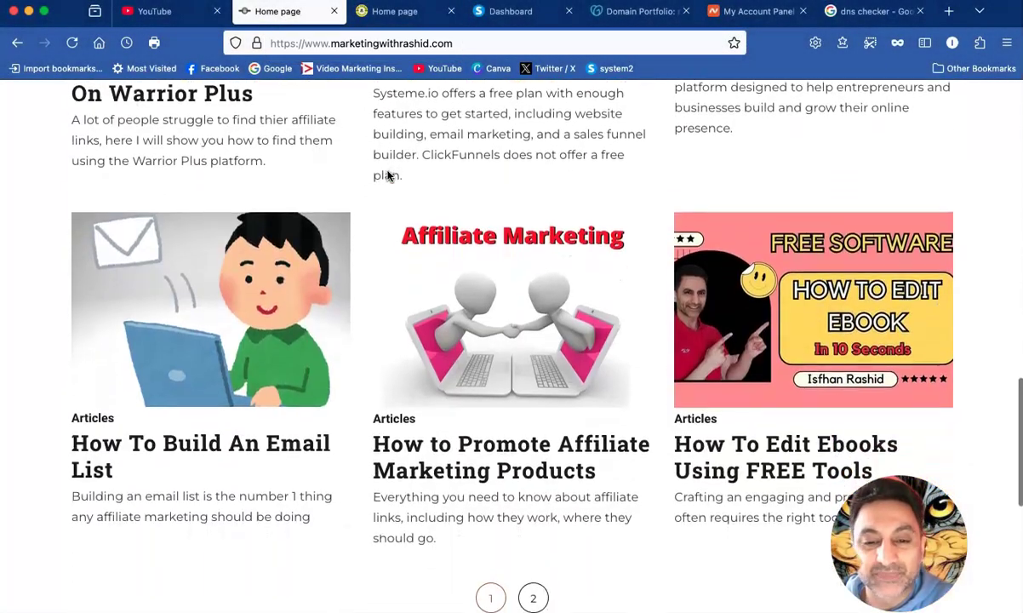
scroll(391, 174, up, 4)
scroll(416, 168, up, 6)
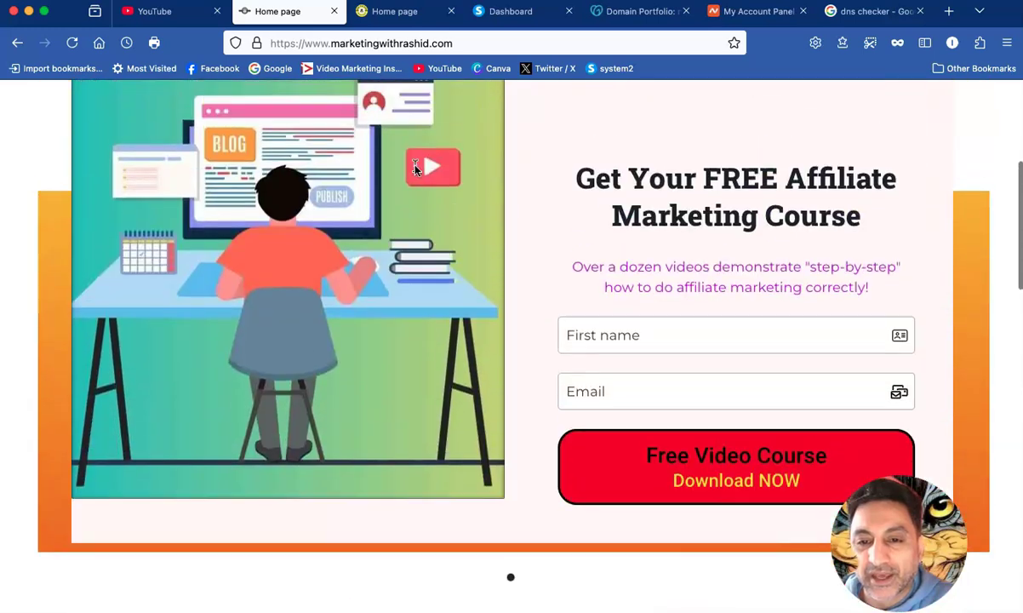
scroll(415, 169, down, 2)
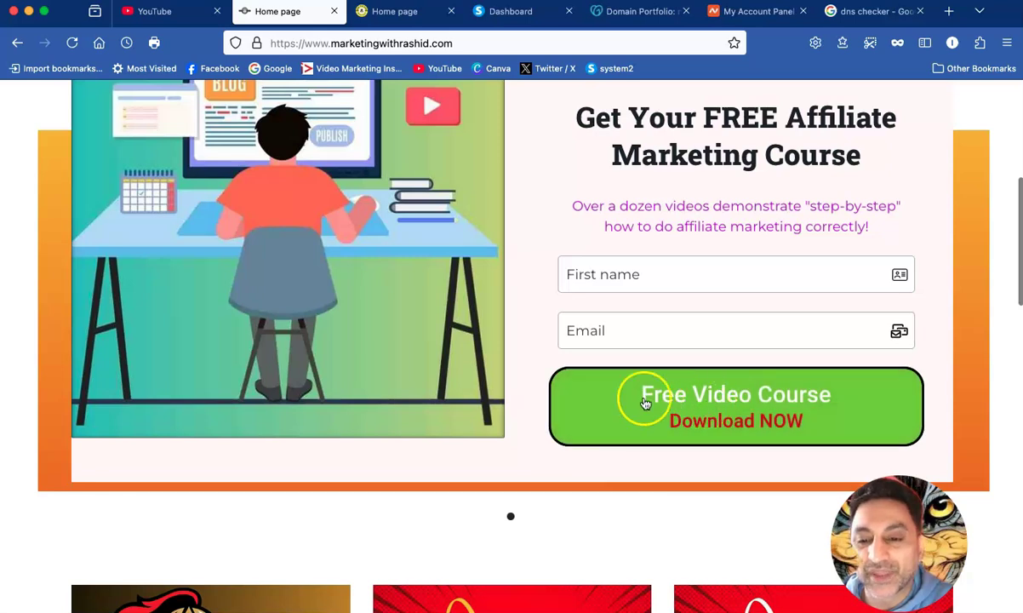
scroll(520, 319, up, 4)
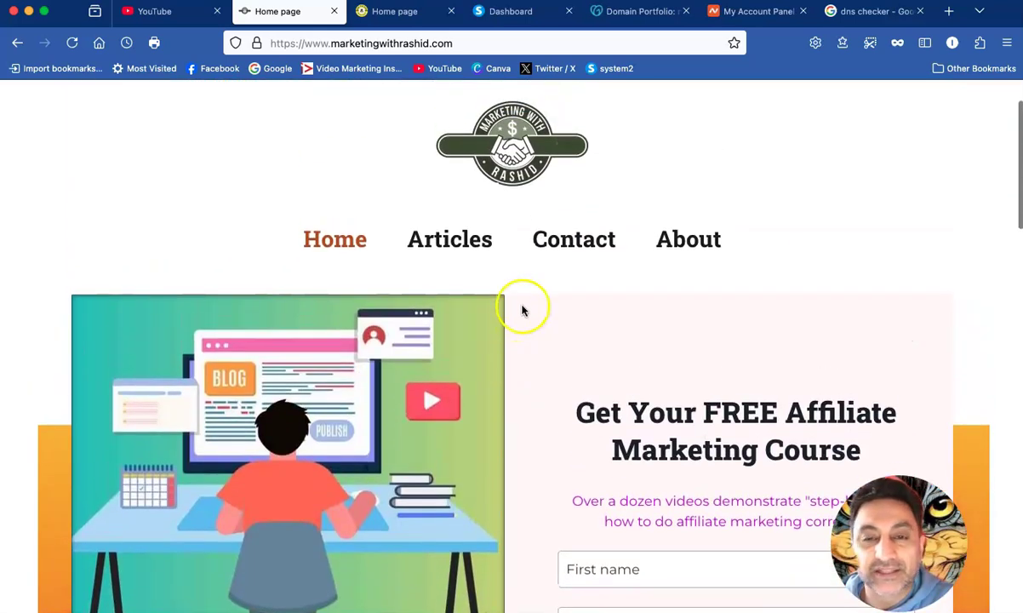
scroll(514, 289, up, 1)
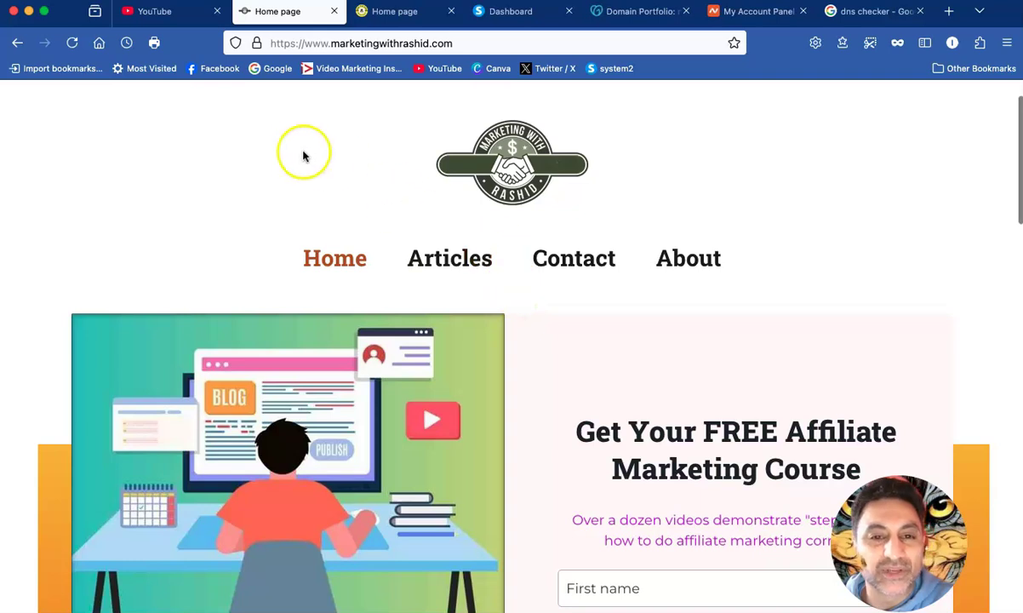
scroll(300, 157, down, 1)
scroll(301, 160, up, 1)
scroll(555, 323, down, 3)
scroll(333, 165, up, 2)
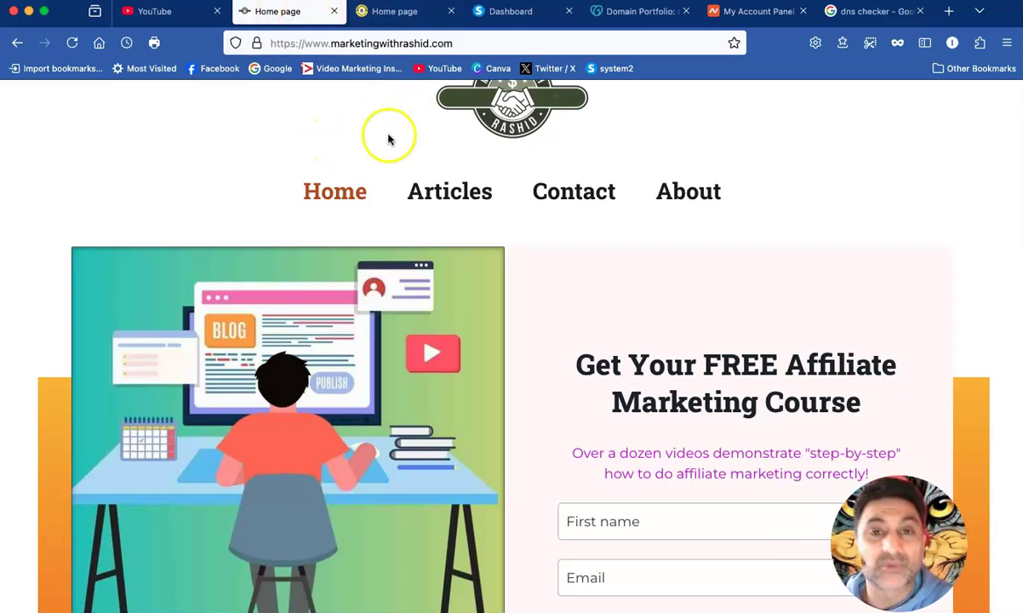
mouse_move(361, 17)
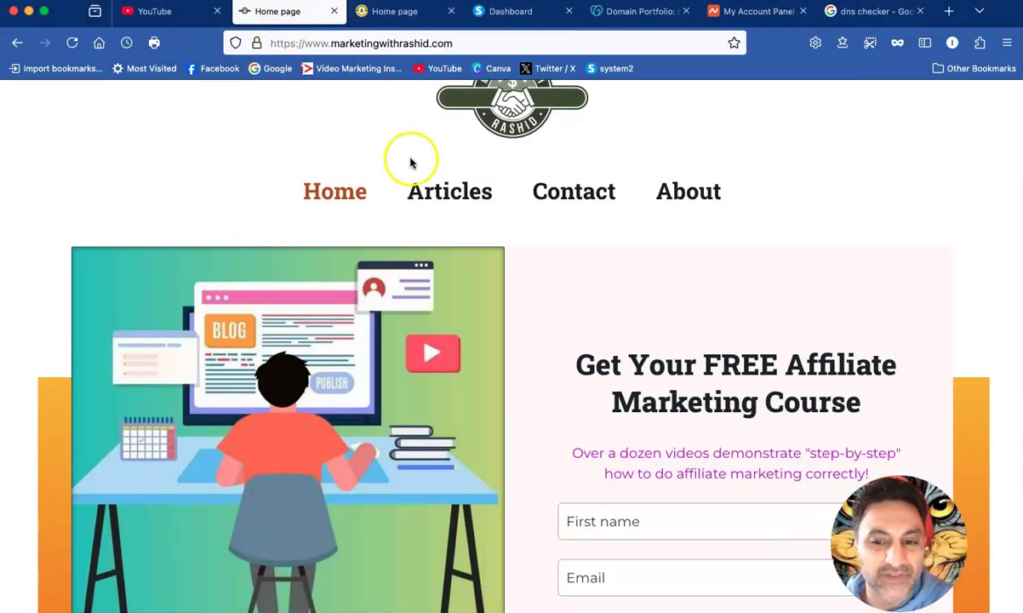
scroll(415, 165, down, 2)
scroll(407, 164, up, 4)
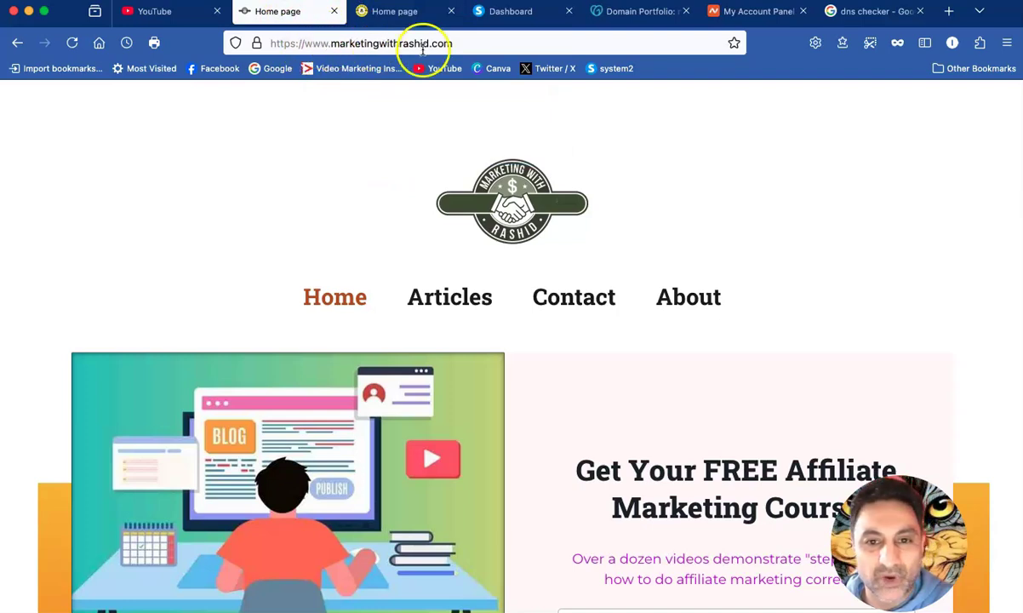
- View the template blog's home page hosted on its default systeme.io subdomain
click(398, 12)
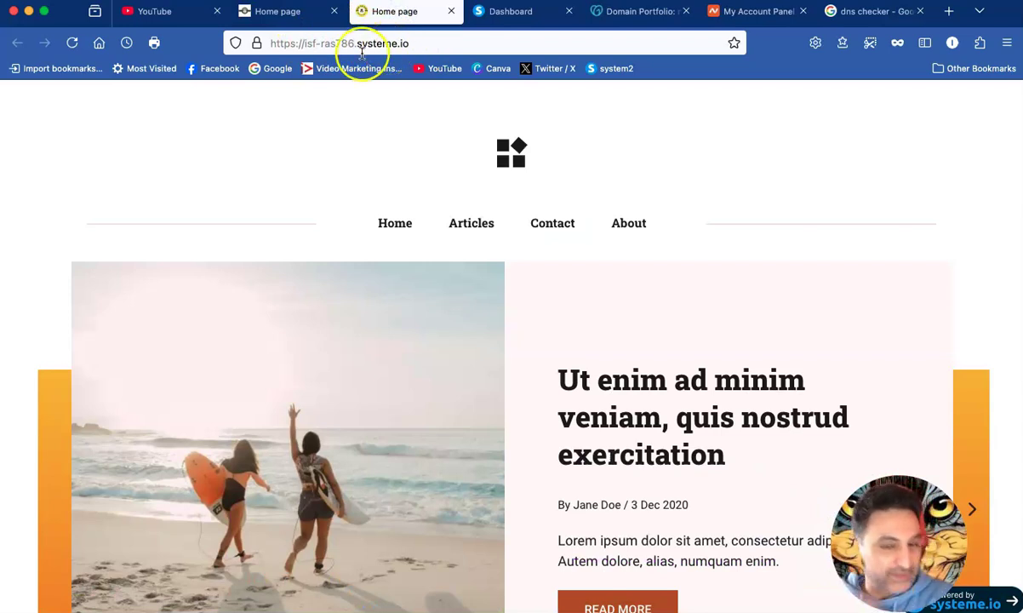
scroll(406, 133, down, 5)
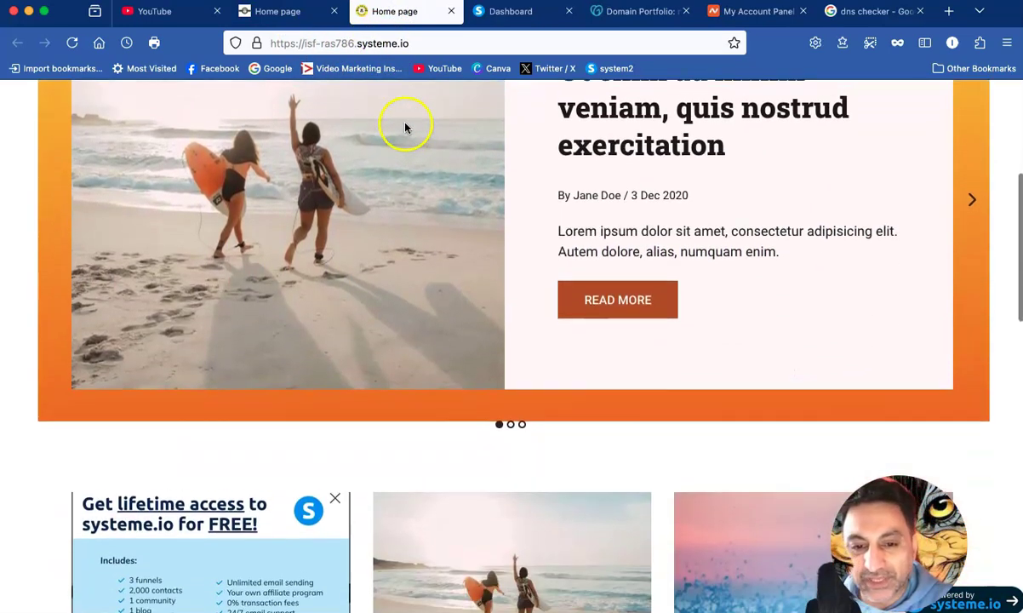
scroll(405, 127, up, 5)
- Switch to the systeme.io dashboard, open the account's custom domain settings and start adding a domain
click(509, 14)
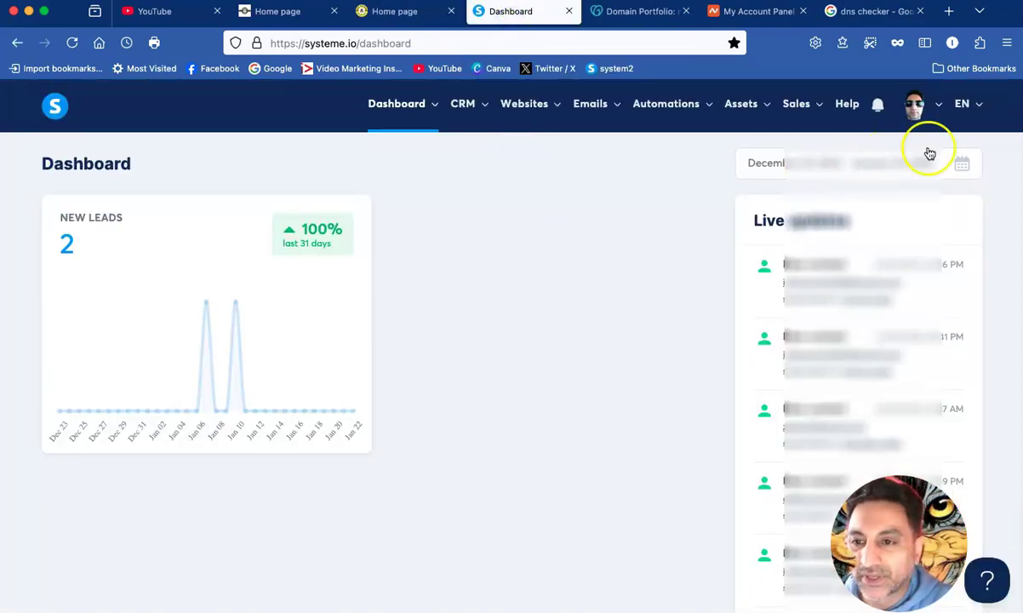
mouse_move(915, 114)
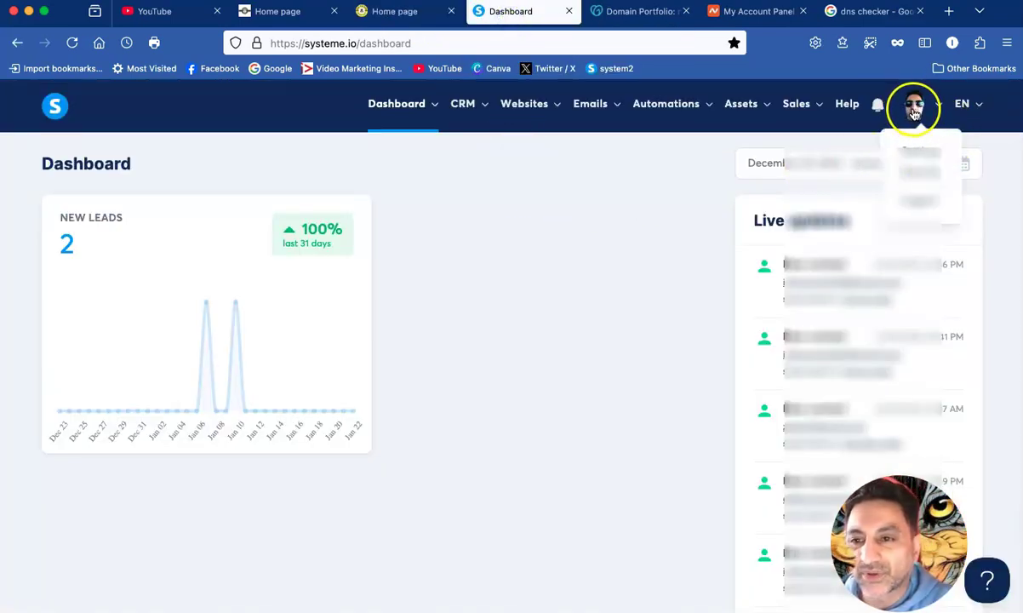
click(919, 153)
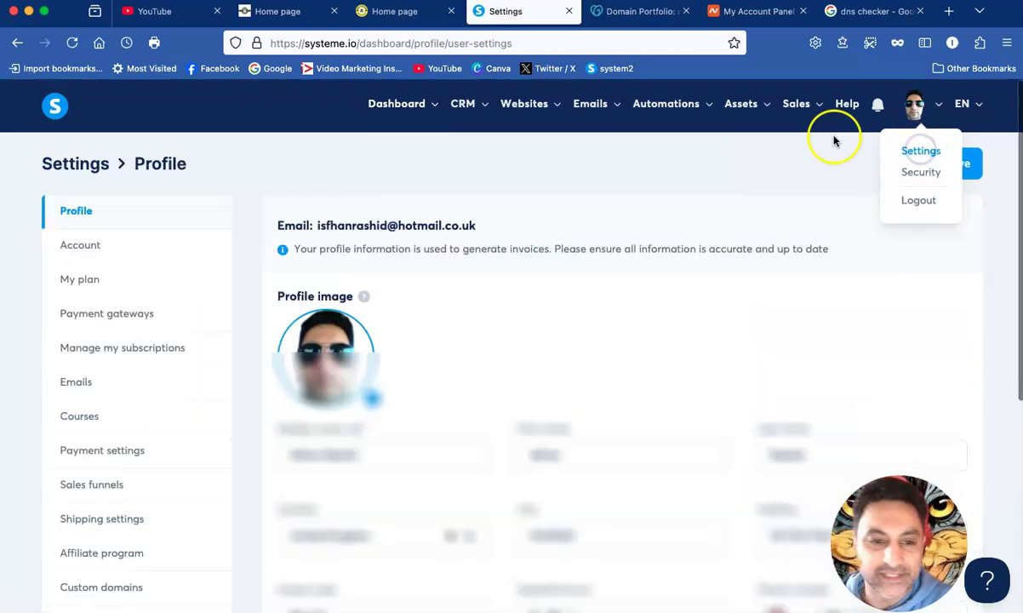
scroll(145, 281, down, 5)
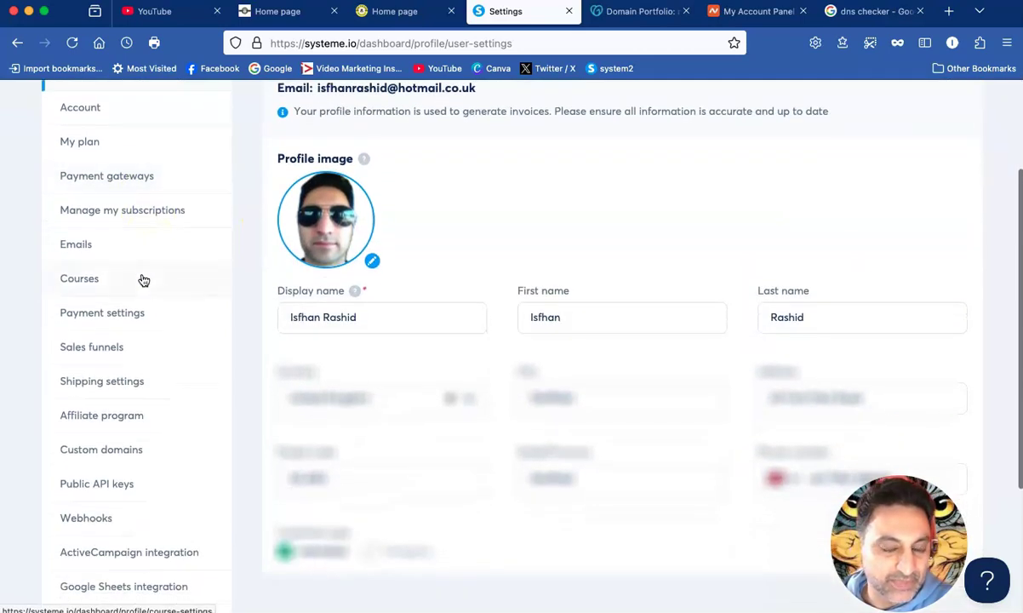
click(107, 328)
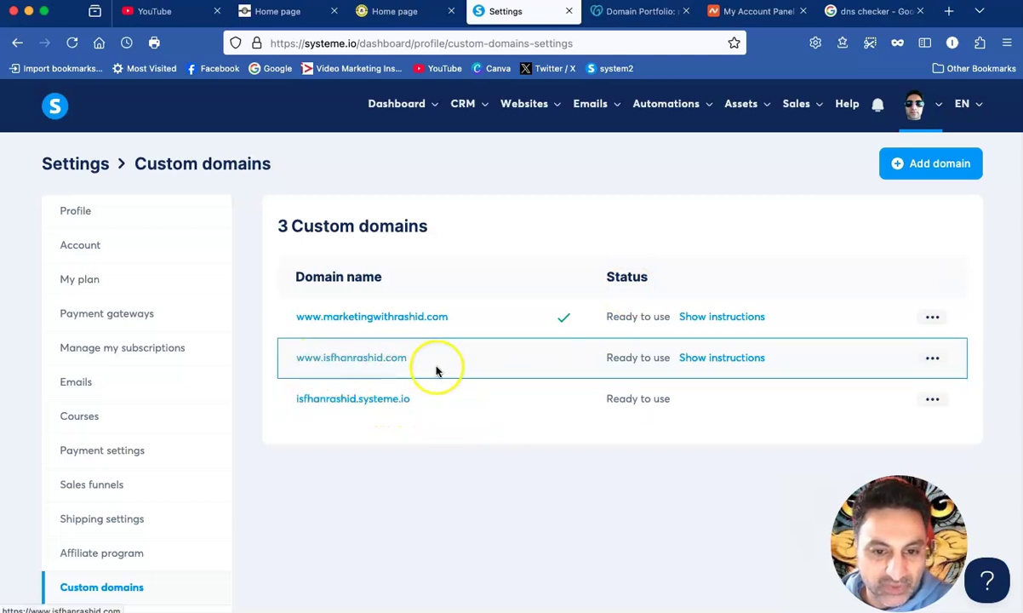
click(930, 170)
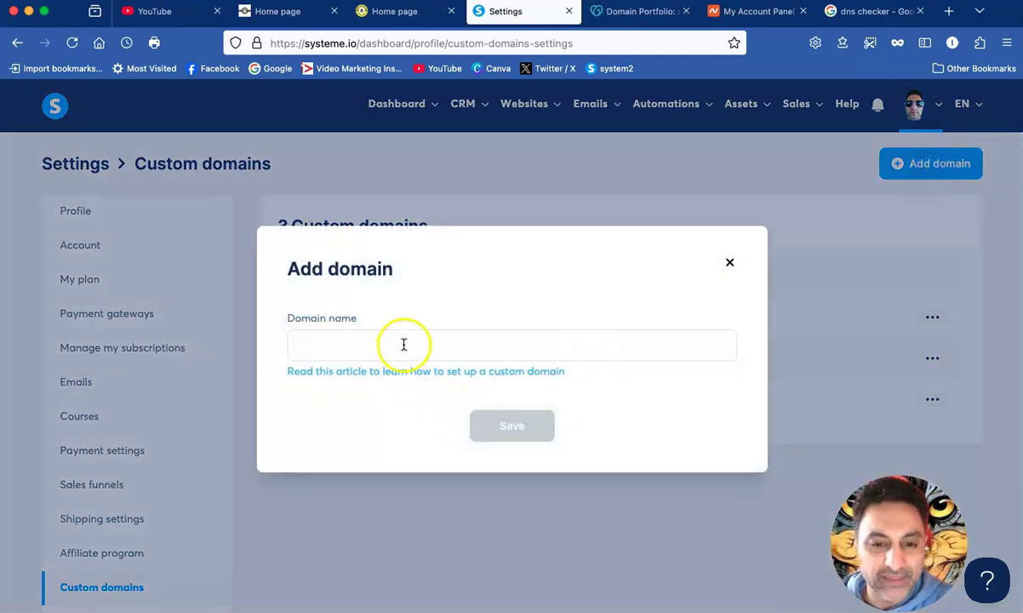
- Switch to GoDaddy and copy the domain name rashidreviews.com from its account dashboard
click(630, 17)
scroll(528, 214, up, 5)
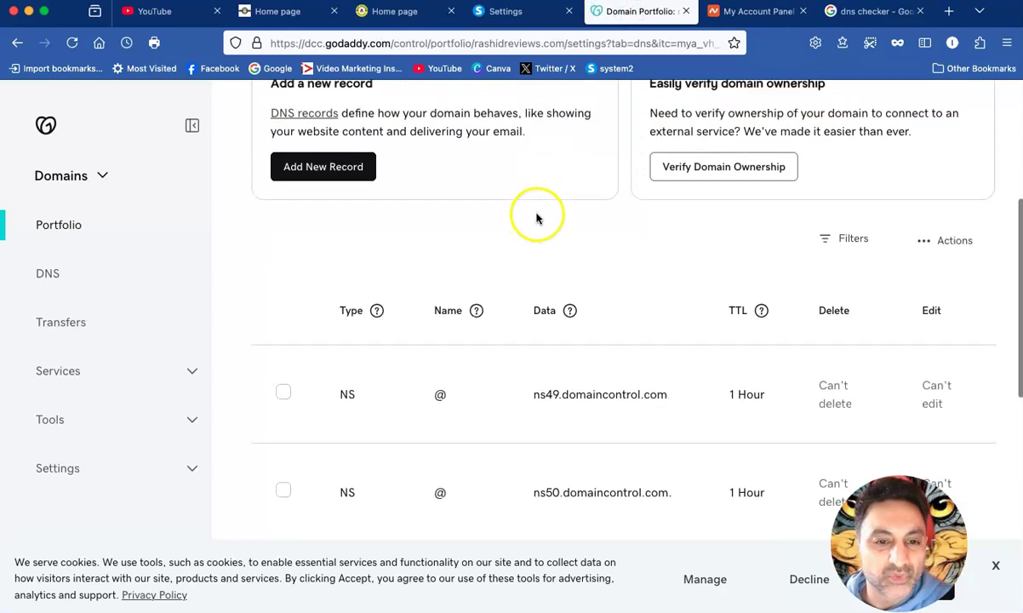
click(38, 125)
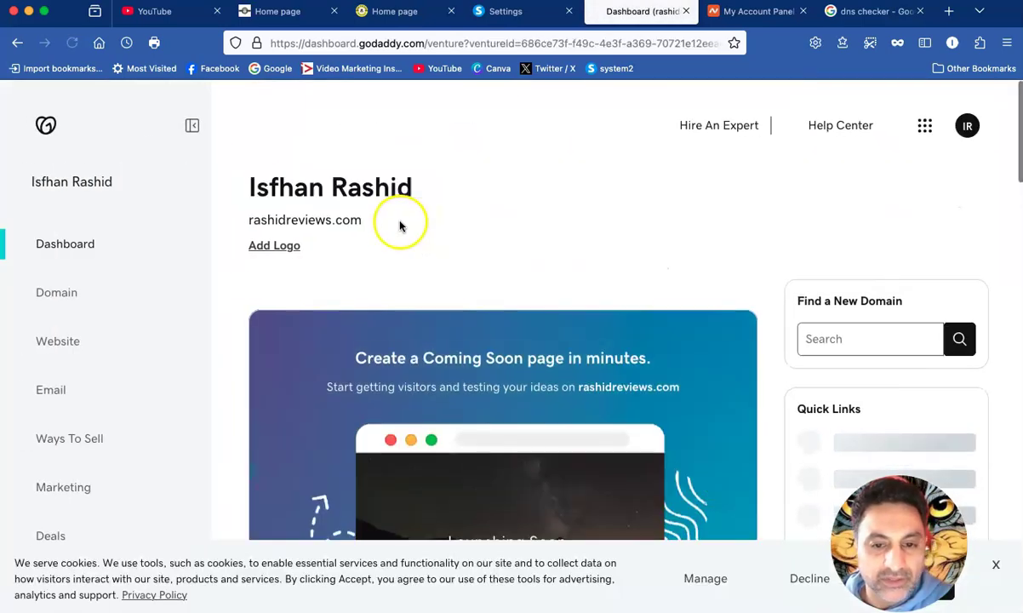
scroll(397, 226, down, 1)
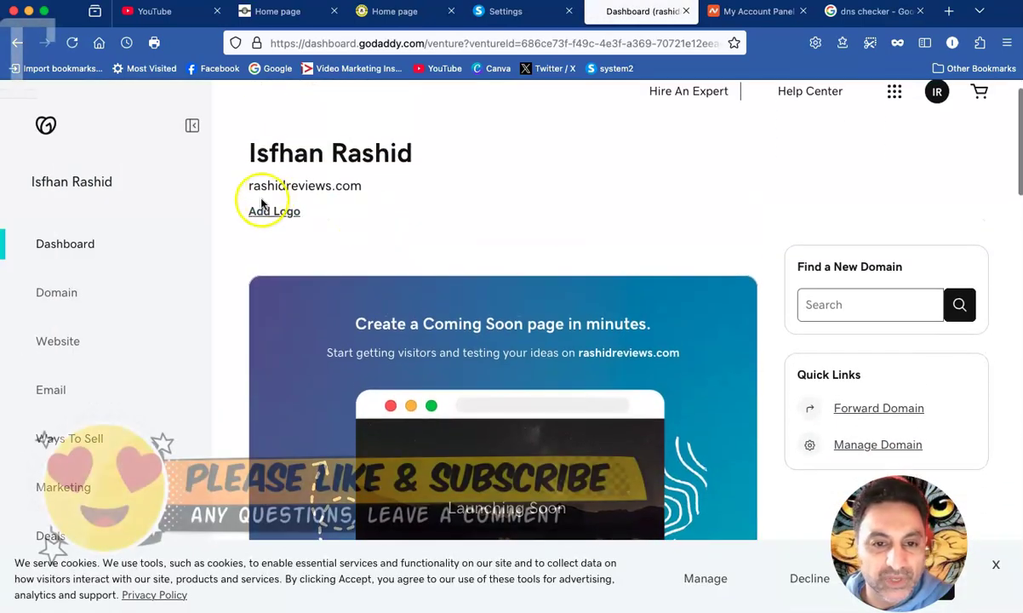
click(246, 186)
drag(247, 185, 377, 197)
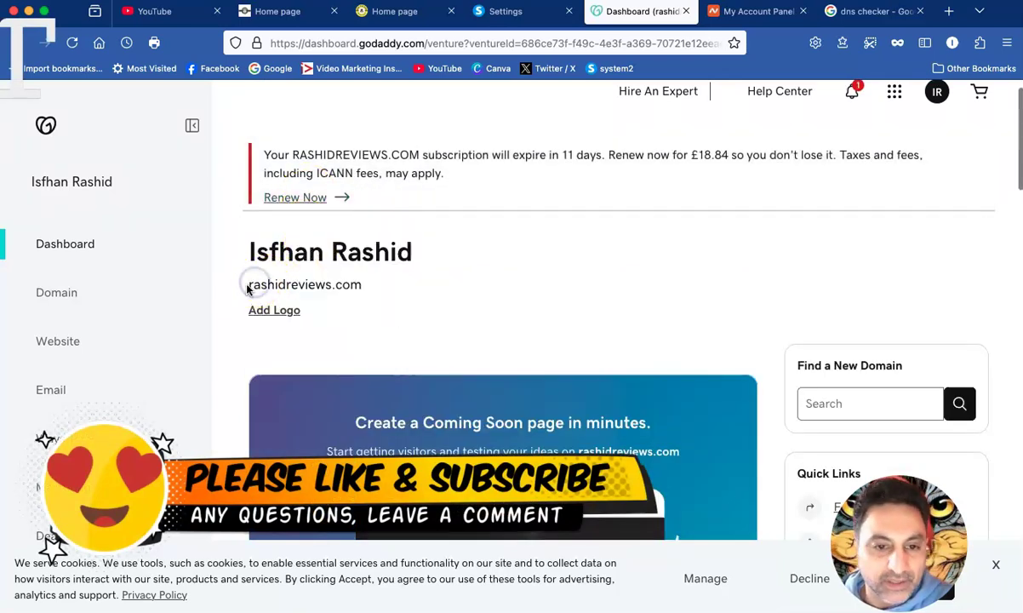
right_click(343, 286)
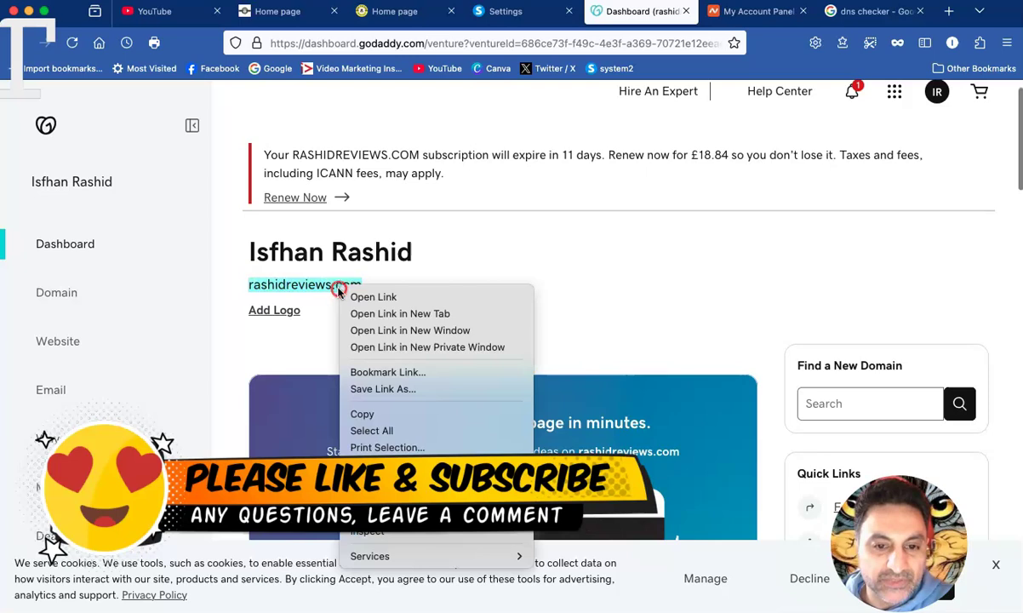
click(399, 422)
scroll(525, 304, down, 2)
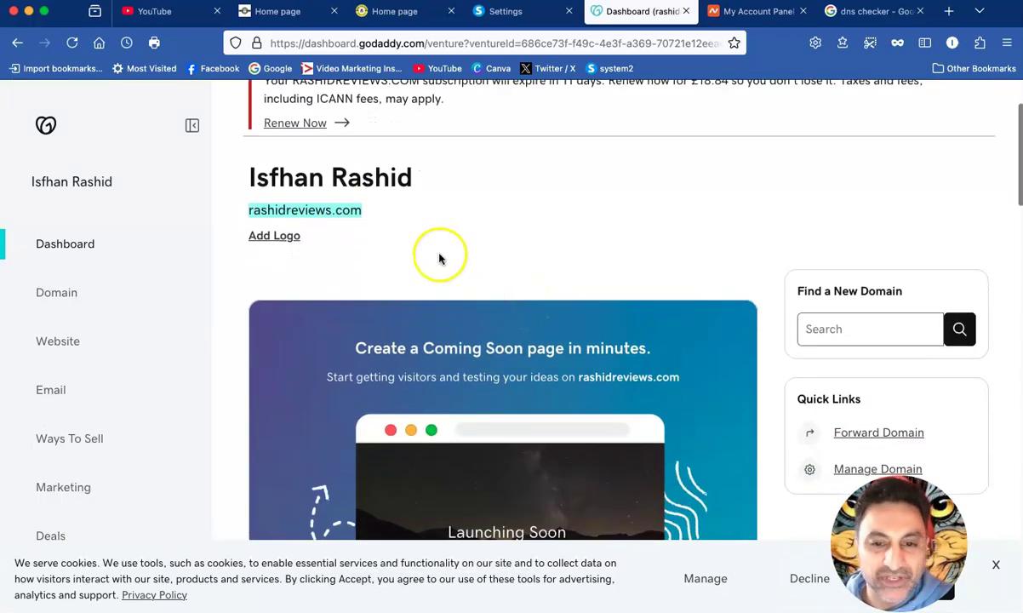
click(505, 13)
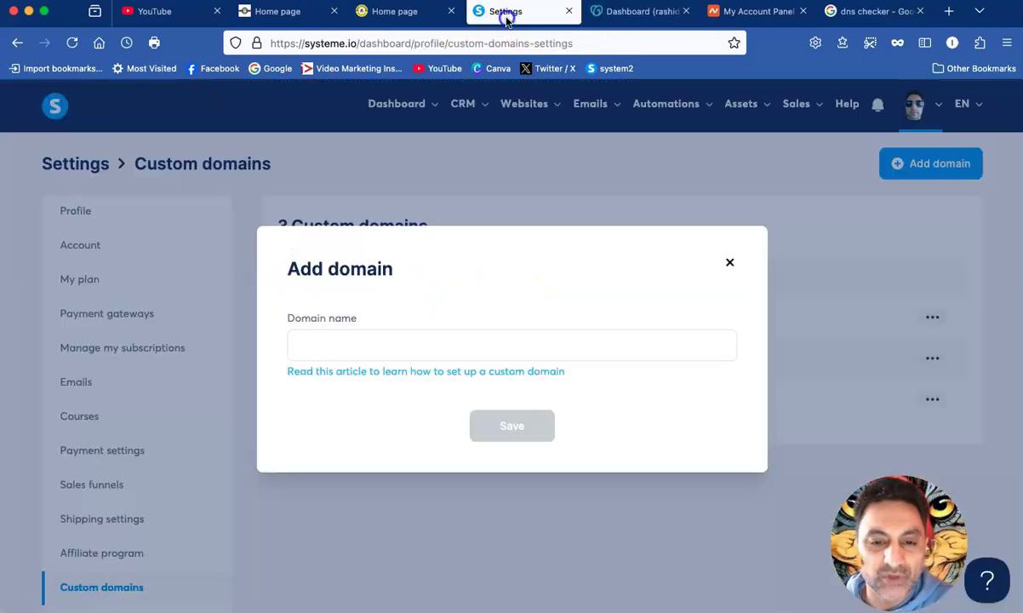
click(356, 349)
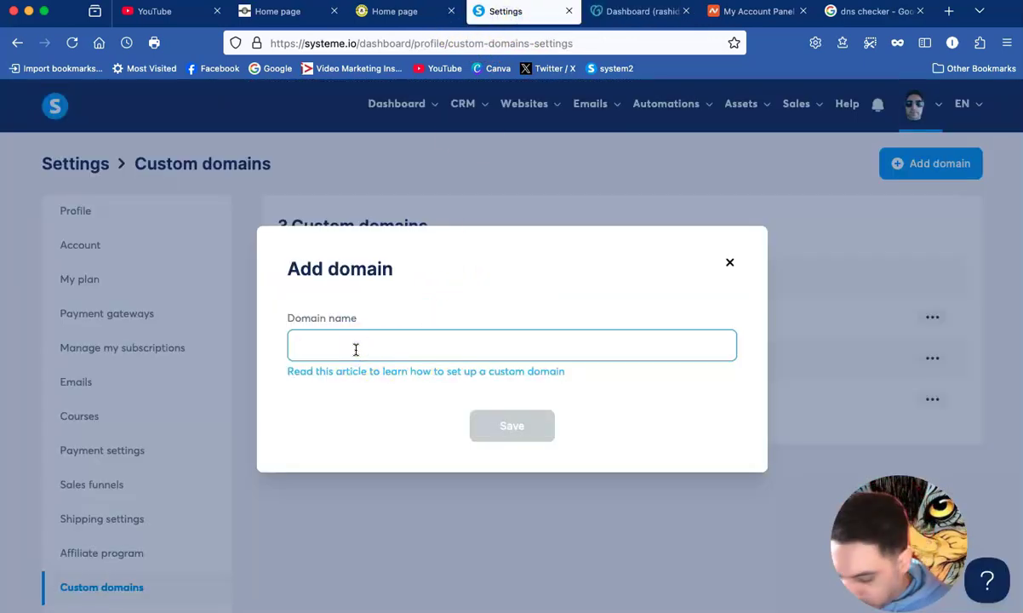
key(super+v)
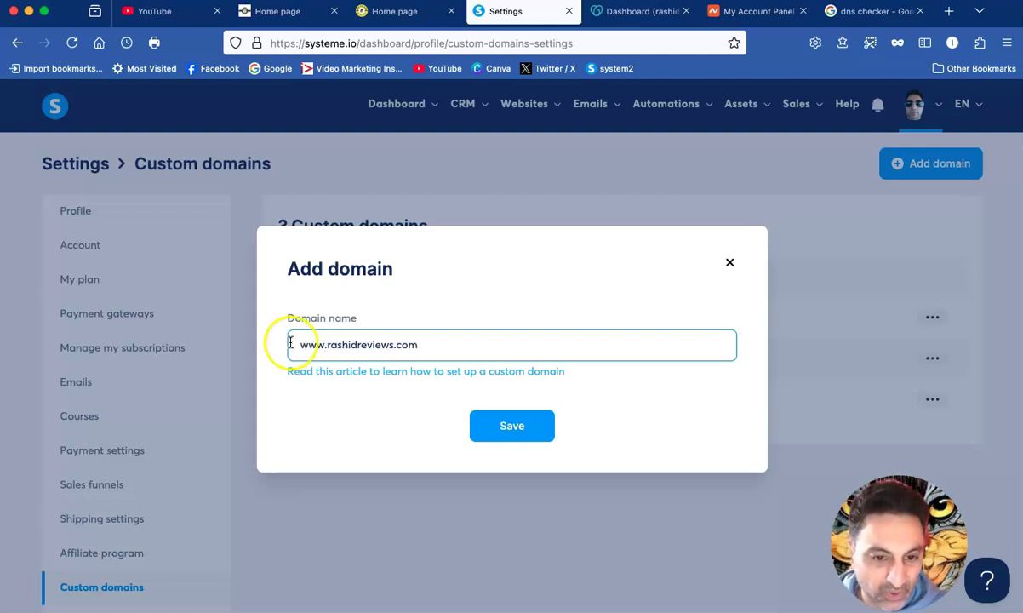
click(509, 427)
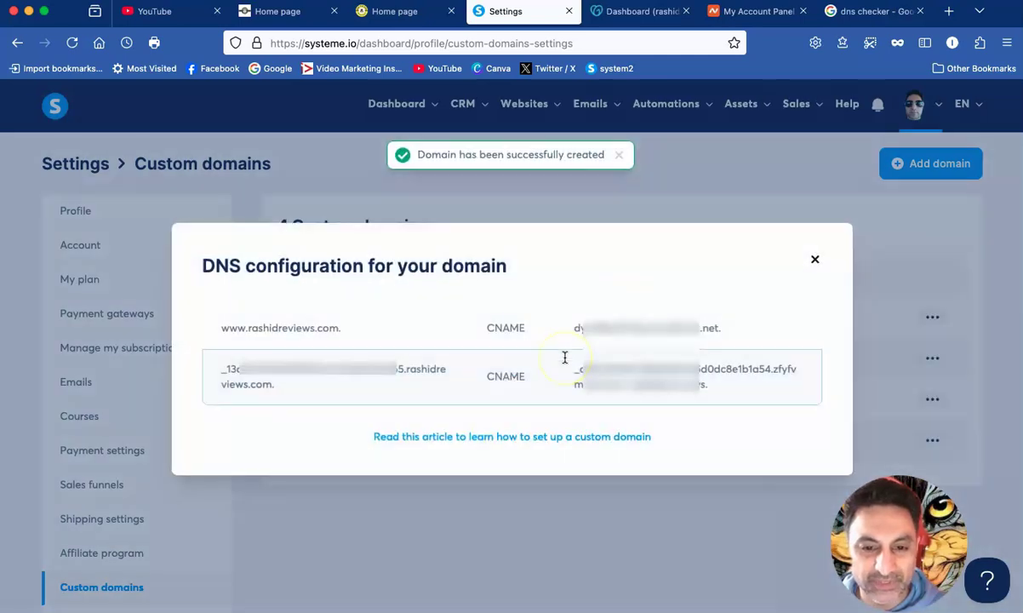
click(564, 358)
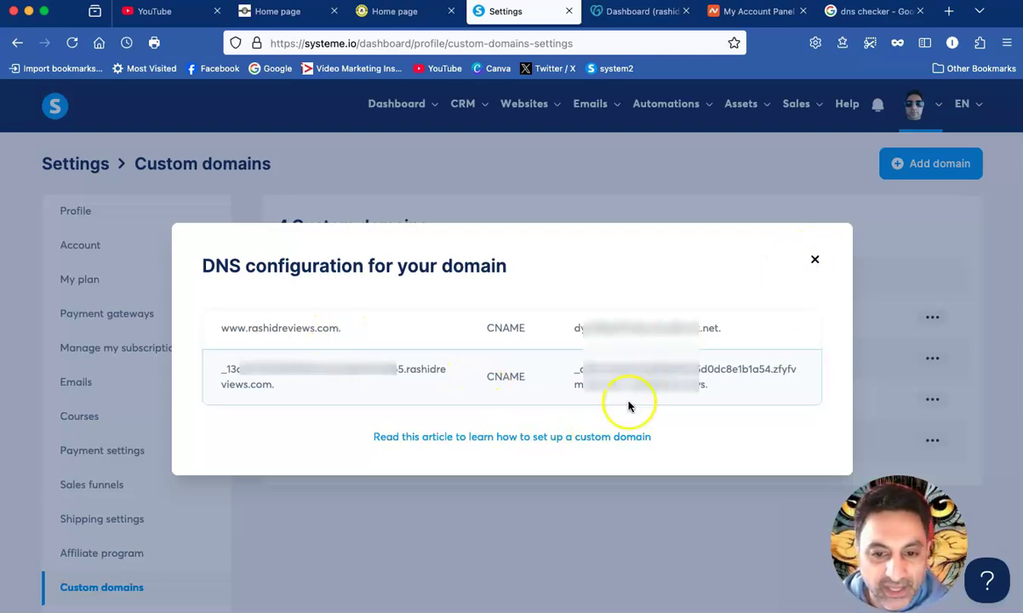
click(814, 262)
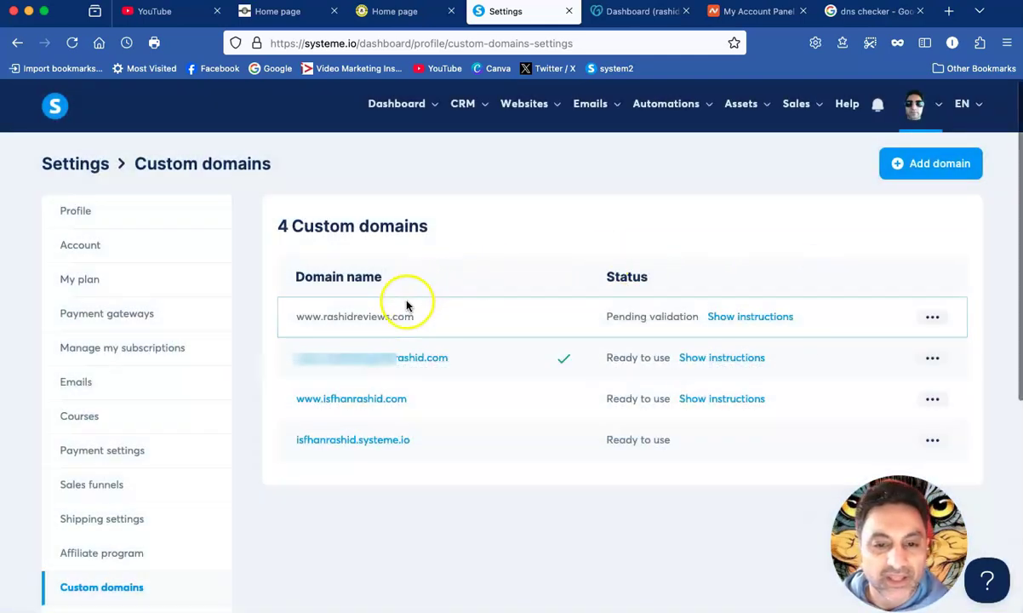
click(751, 317)
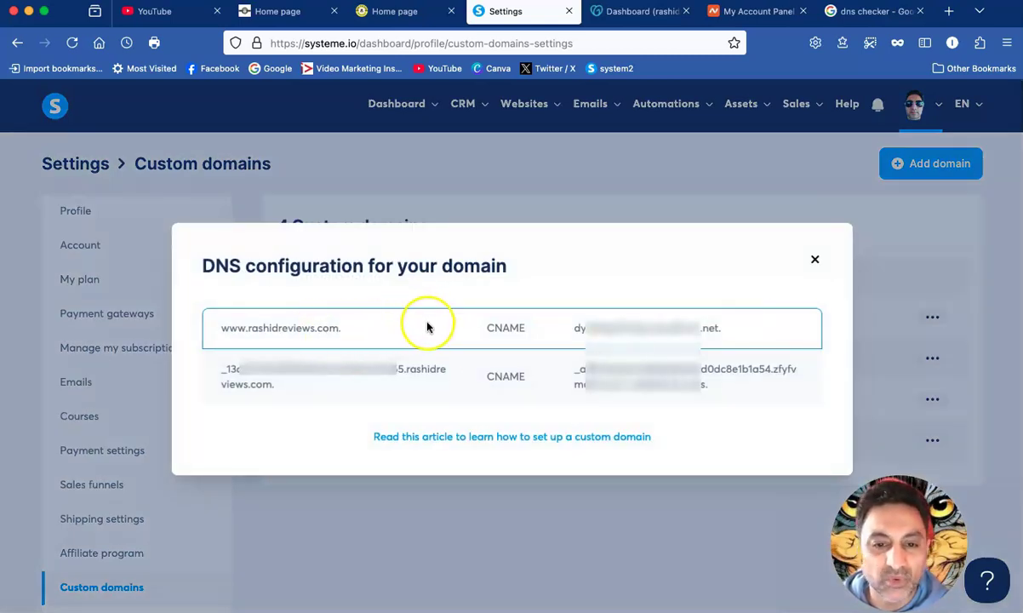
- Switch to GoDaddy and open the DNS management page for the domain rashidreviews.com
click(630, 13)
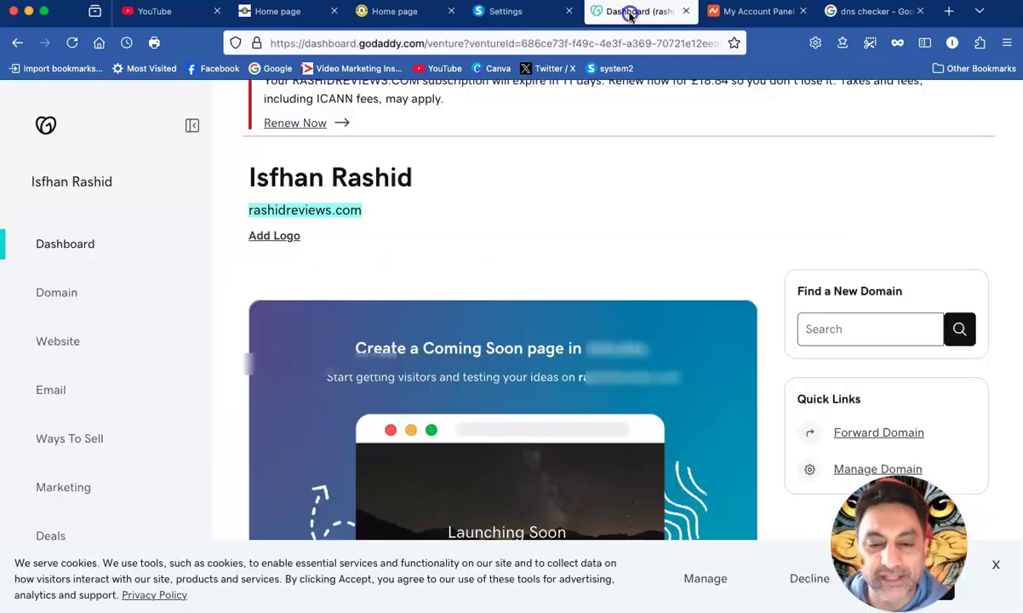
click(56, 293)
scroll(216, 318, down, 2)
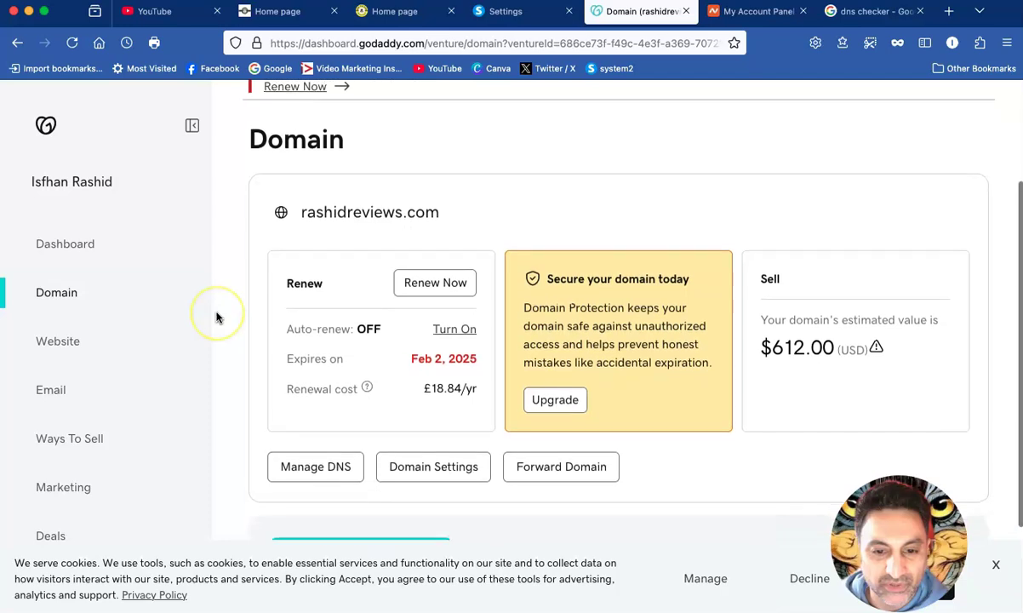
scroll(216, 318, down, 1)
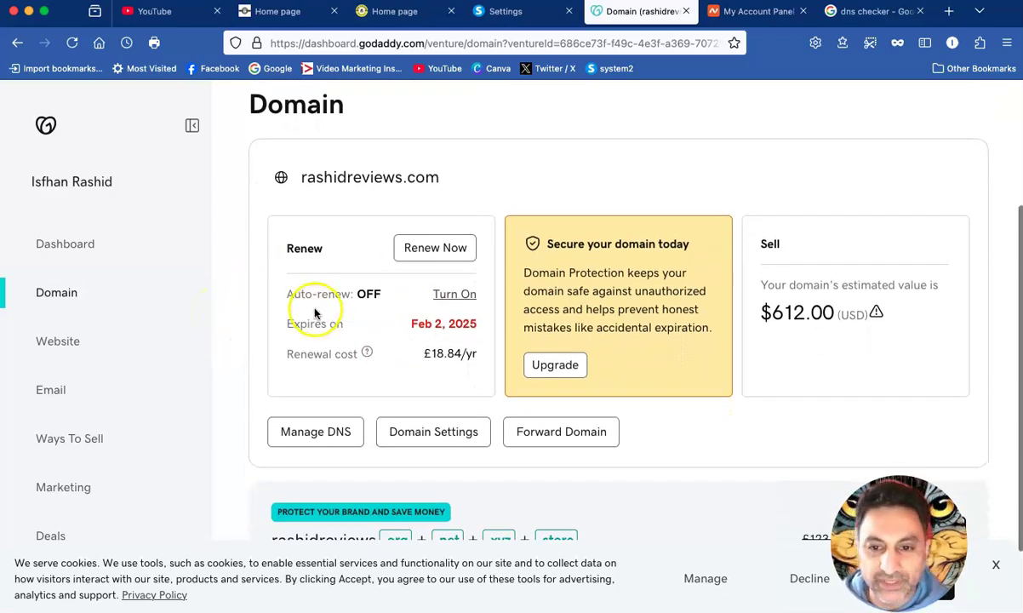
scroll(317, 312, down, 2)
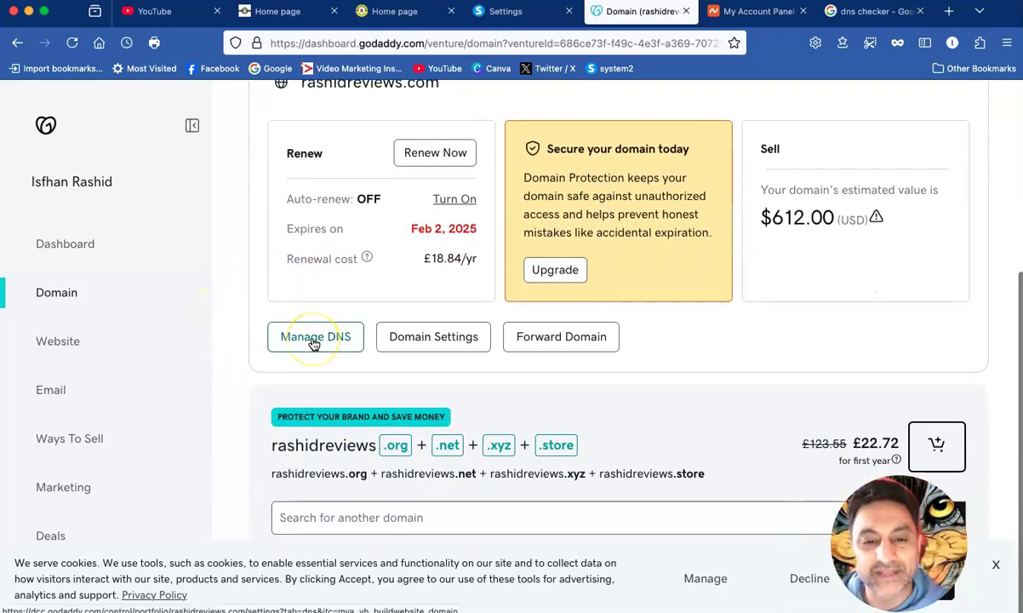
click(314, 342)
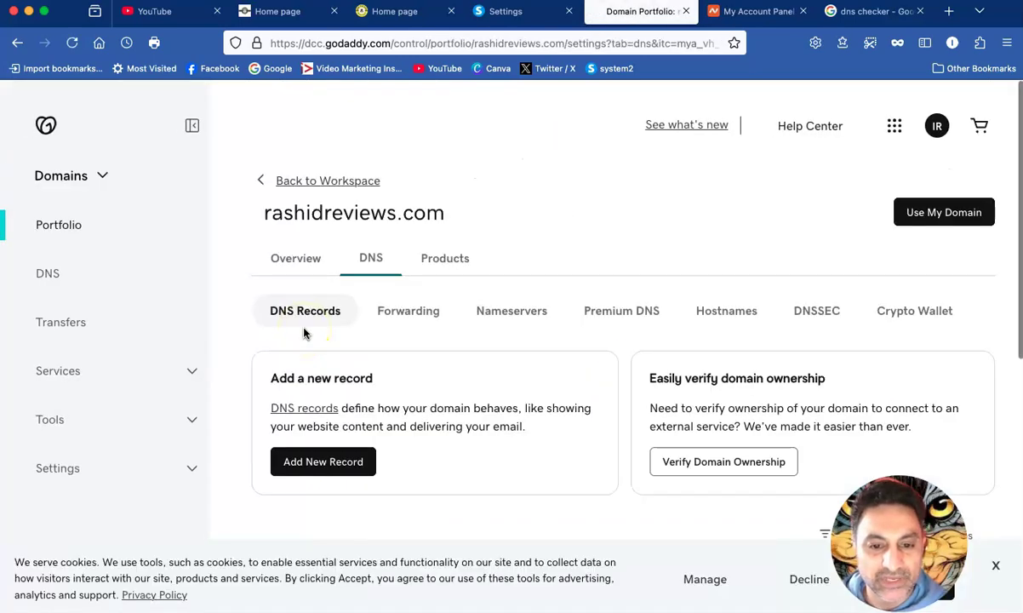
- Delete the existing www CNAME record that points to rashidreviews.com and dismiss the notification
scroll(304, 333, down, 4)
scroll(316, 341, down, 9)
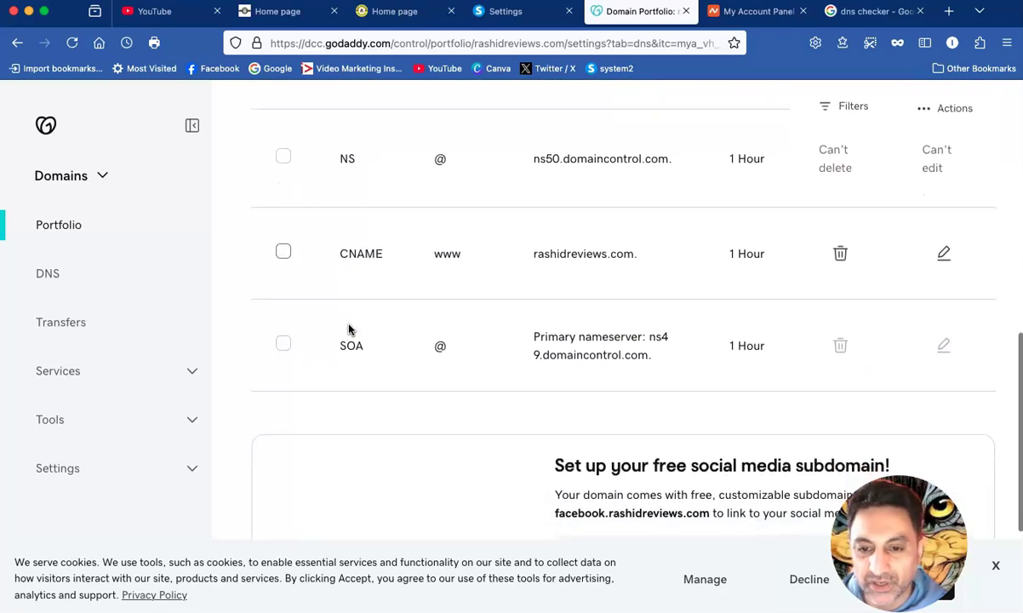
scroll(349, 329, up, 4)
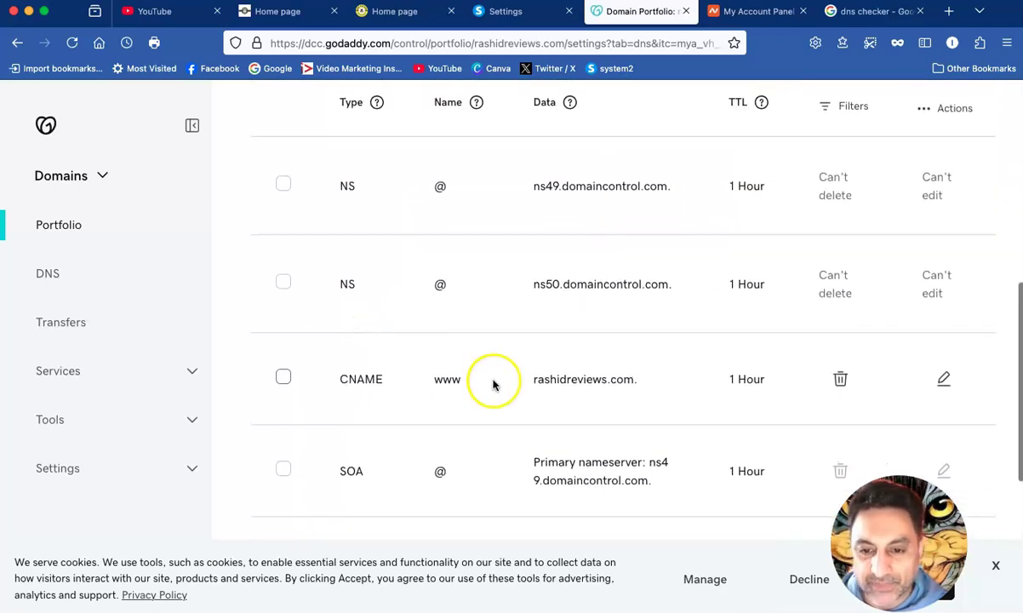
click(284, 377)
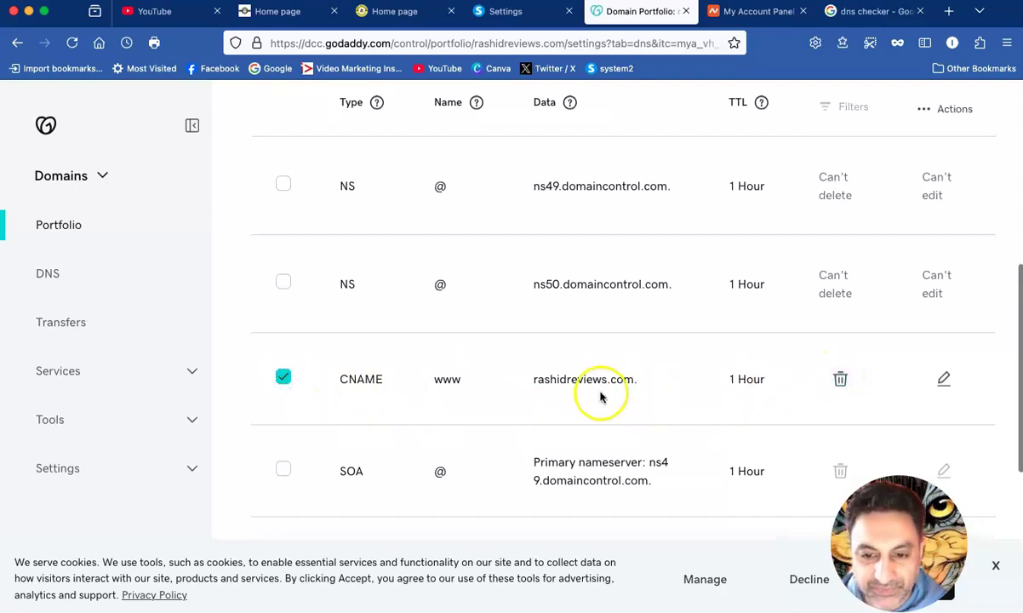
click(840, 379)
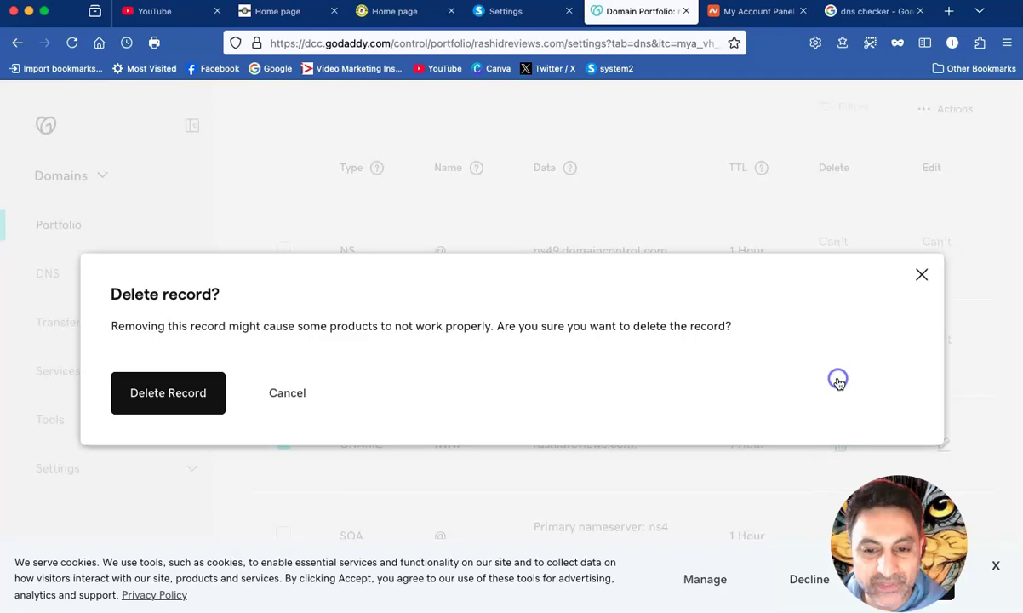
click(146, 387)
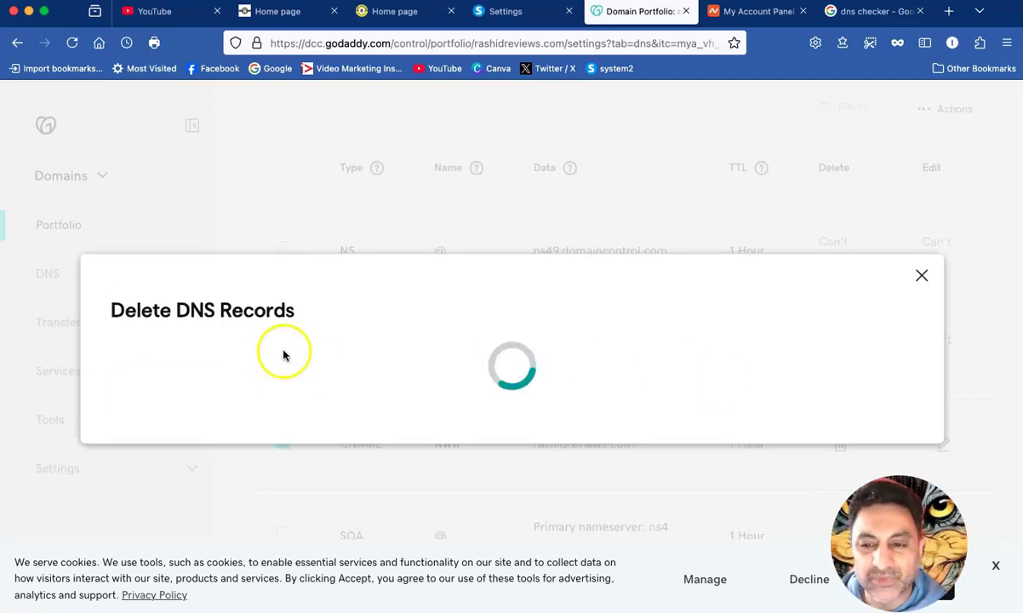
scroll(311, 337, down, 3)
scroll(311, 337, up, 5)
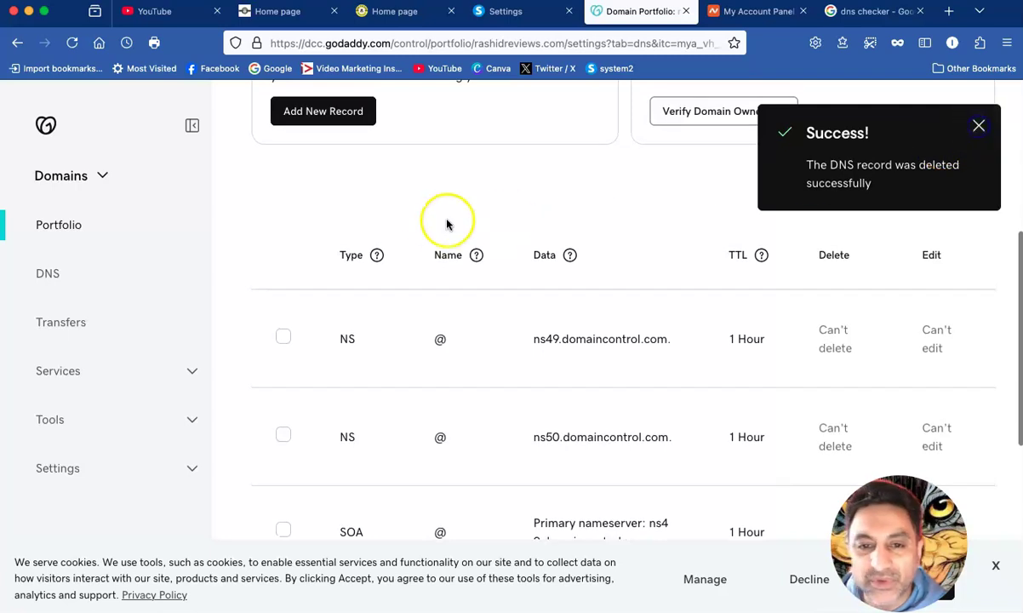
scroll(434, 222, up, 4)
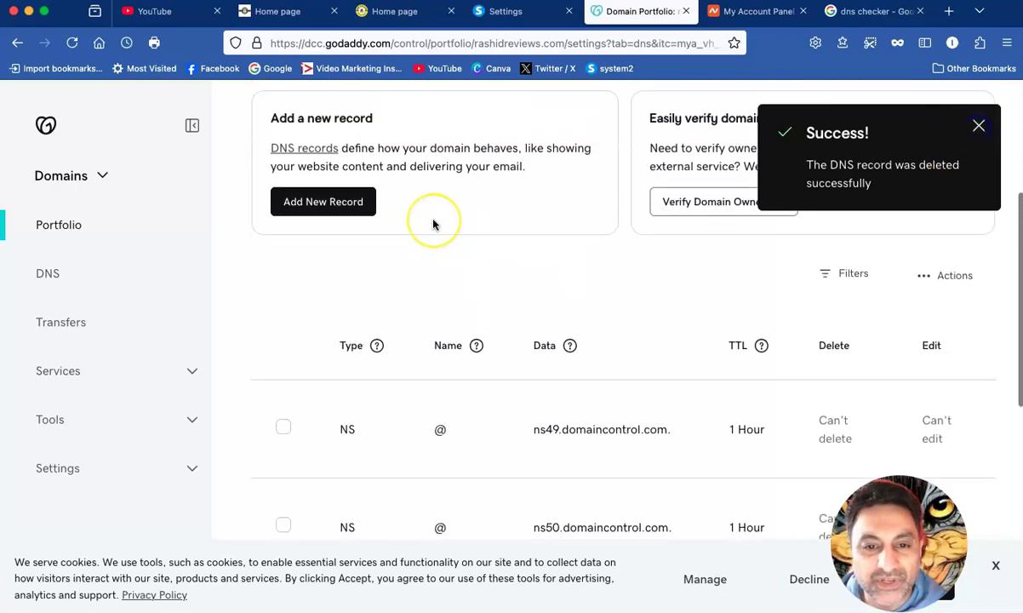
click(977, 125)
scroll(448, 274, down, 3)
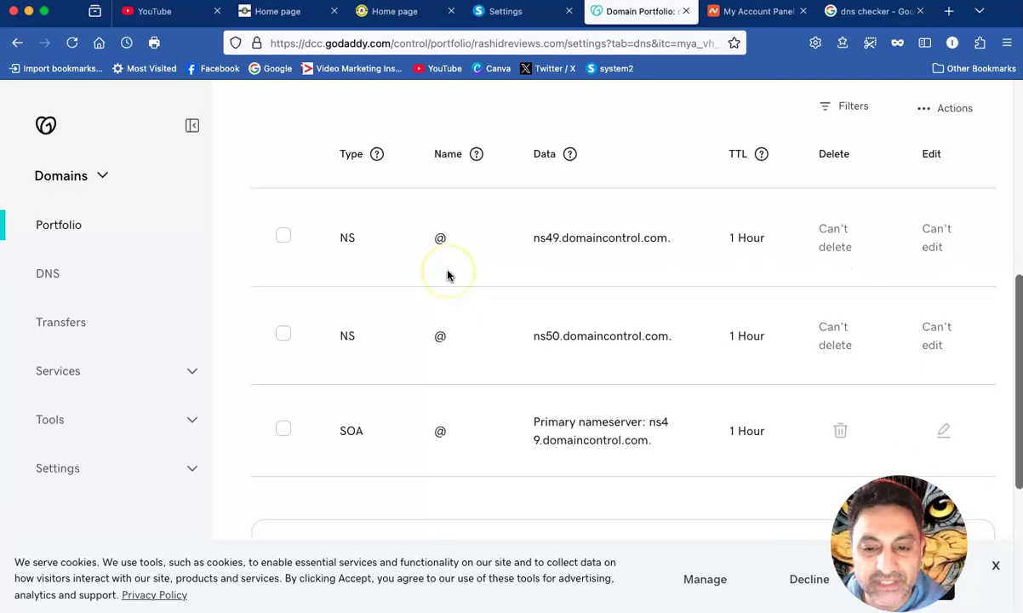
scroll(448, 274, up, 4)
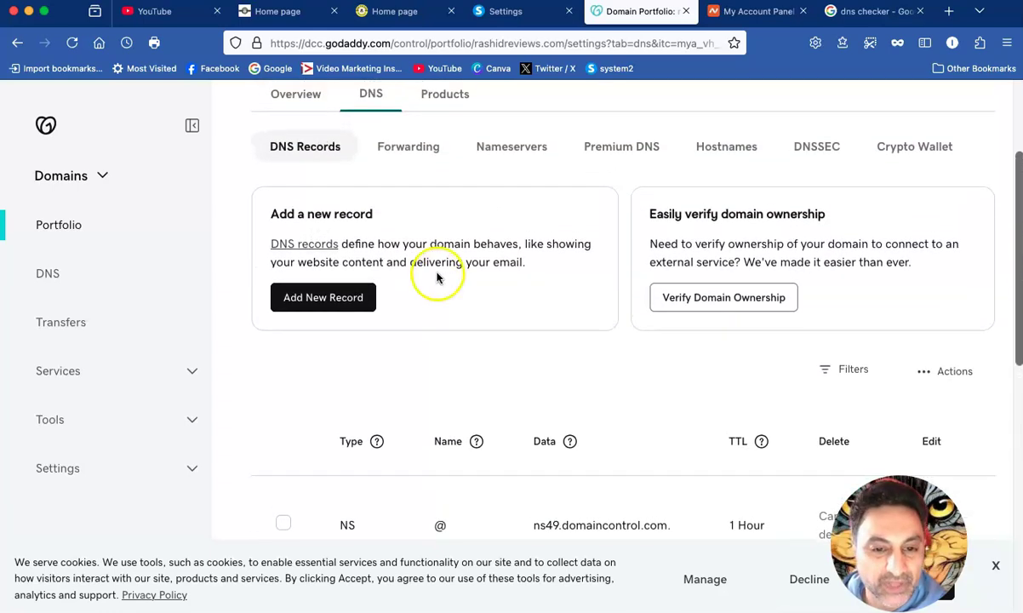
click(339, 303)
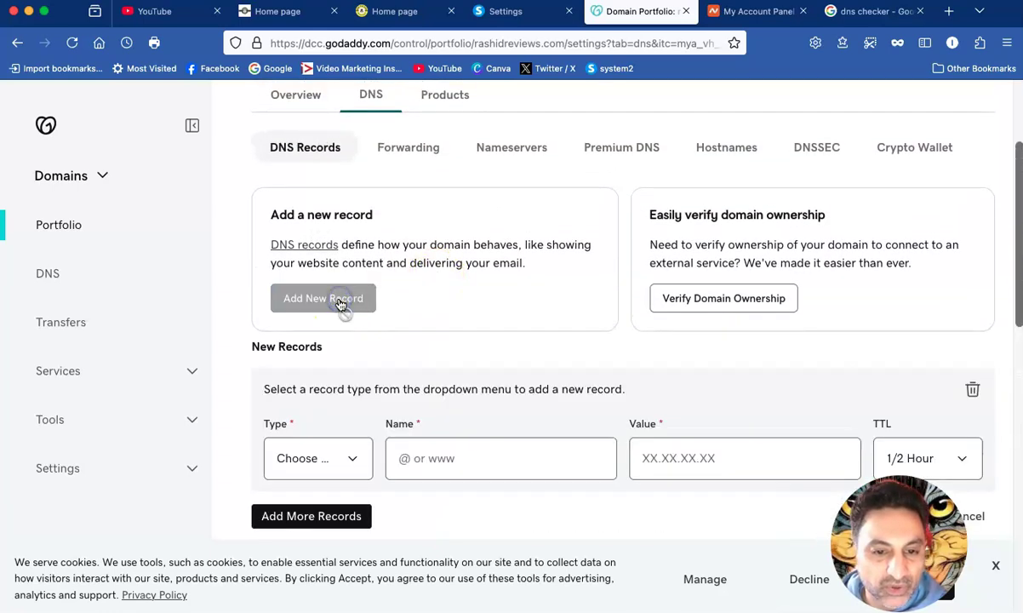
scroll(371, 403, down, 2)
click(352, 343)
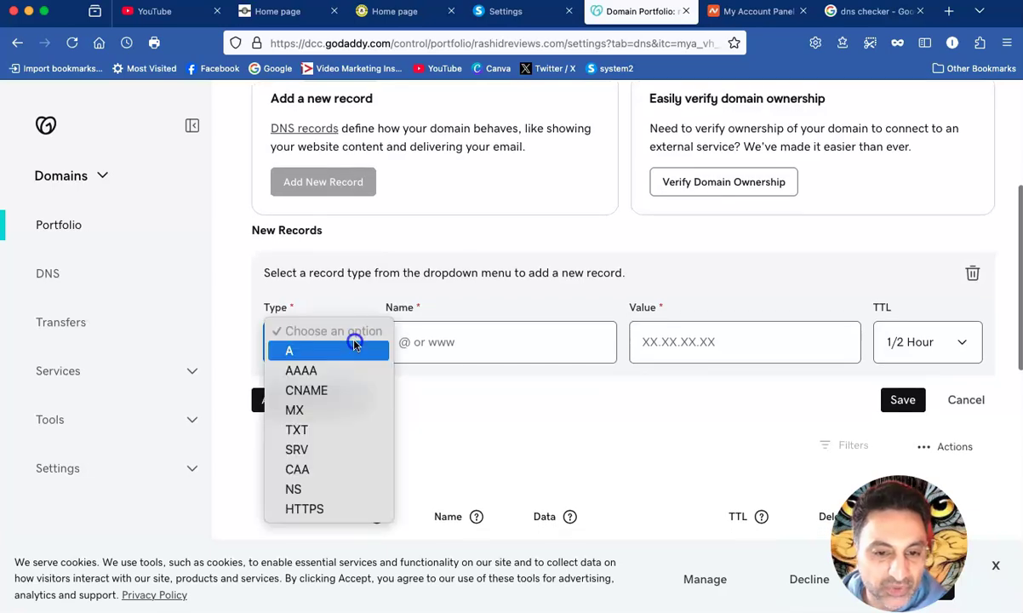
click(312, 393)
click(442, 343)
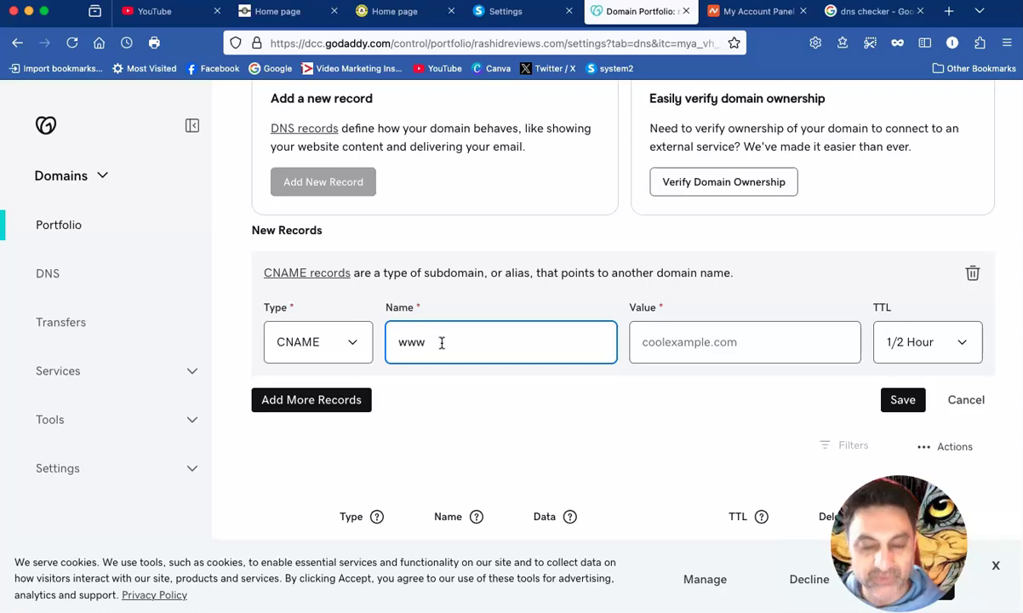
click(660, 346)
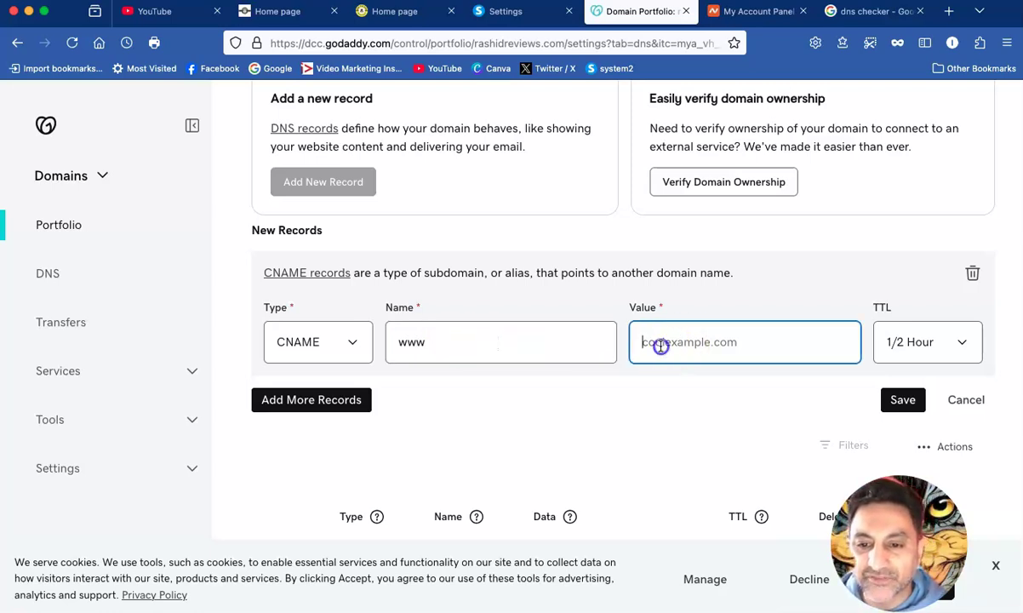
click(507, 14)
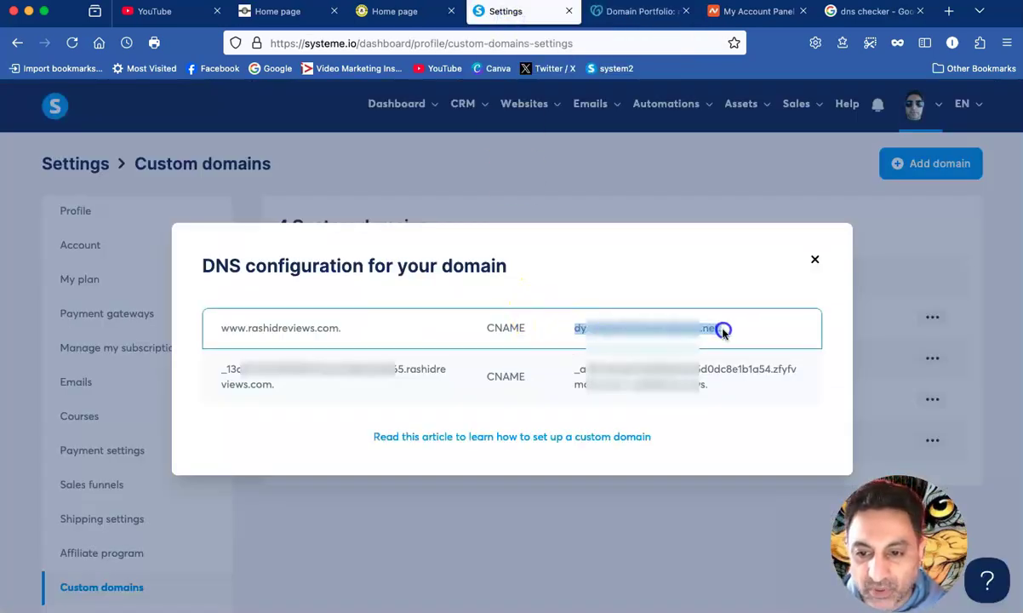
drag(672, 330, 596, 330)
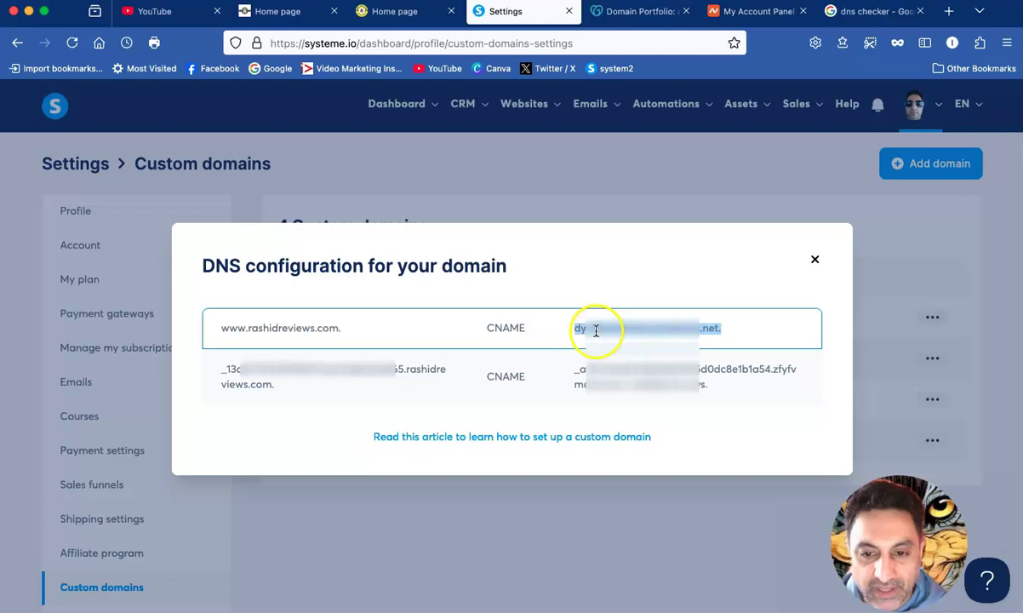
right_click(657, 330)
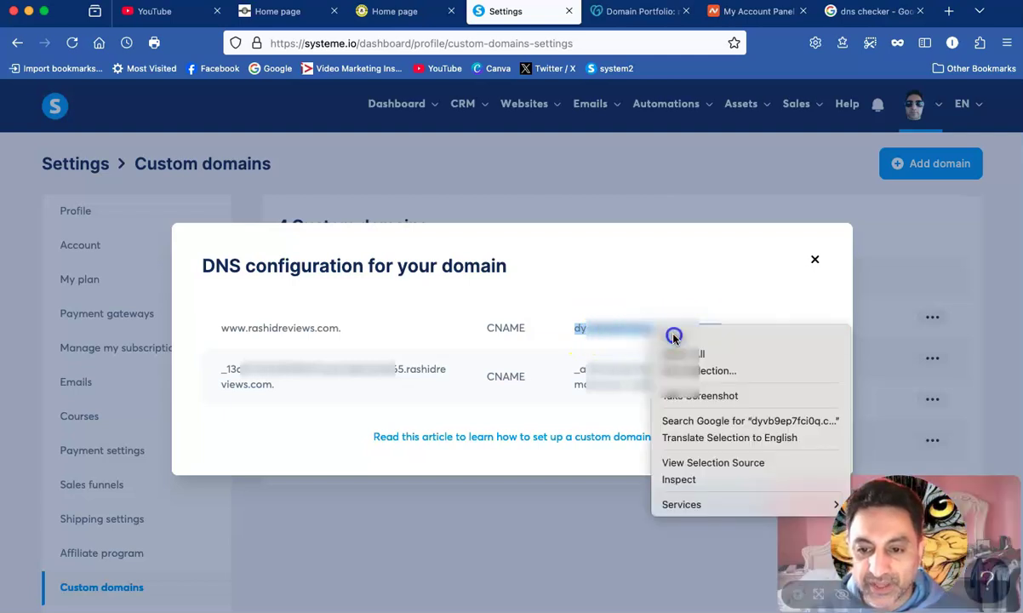
click(673, 335)
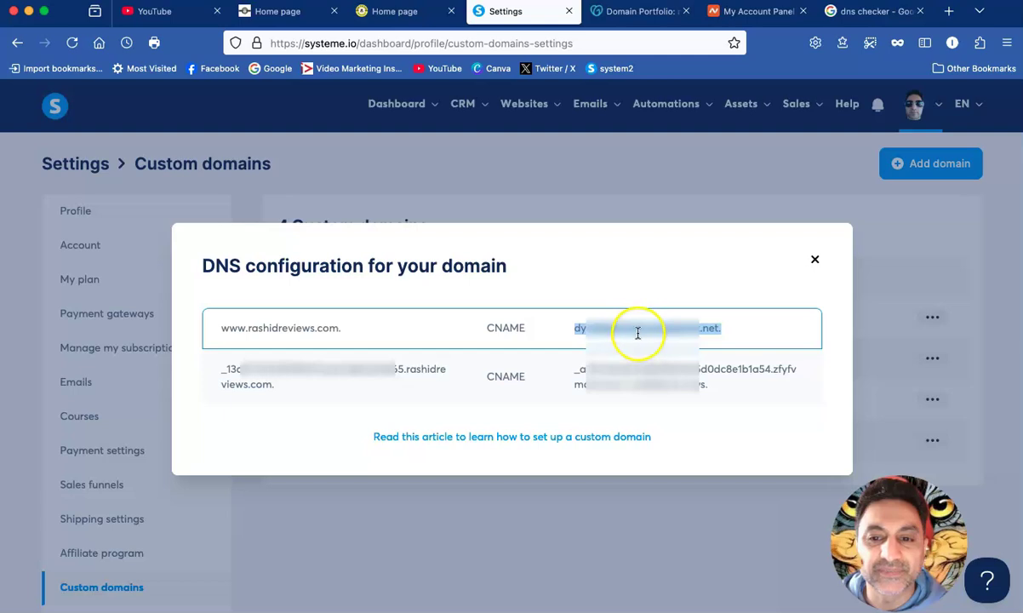
- Return to GoDaddy, paste the copied target as the www record's value, keep the TTL at 1/2 Hour and save the record
click(636, 14)
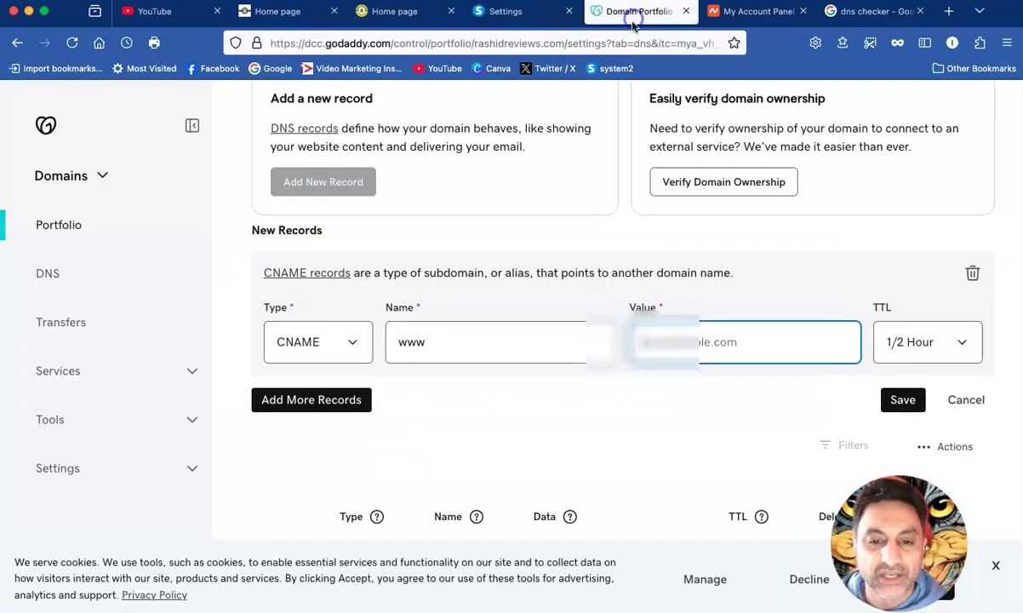
click(670, 341)
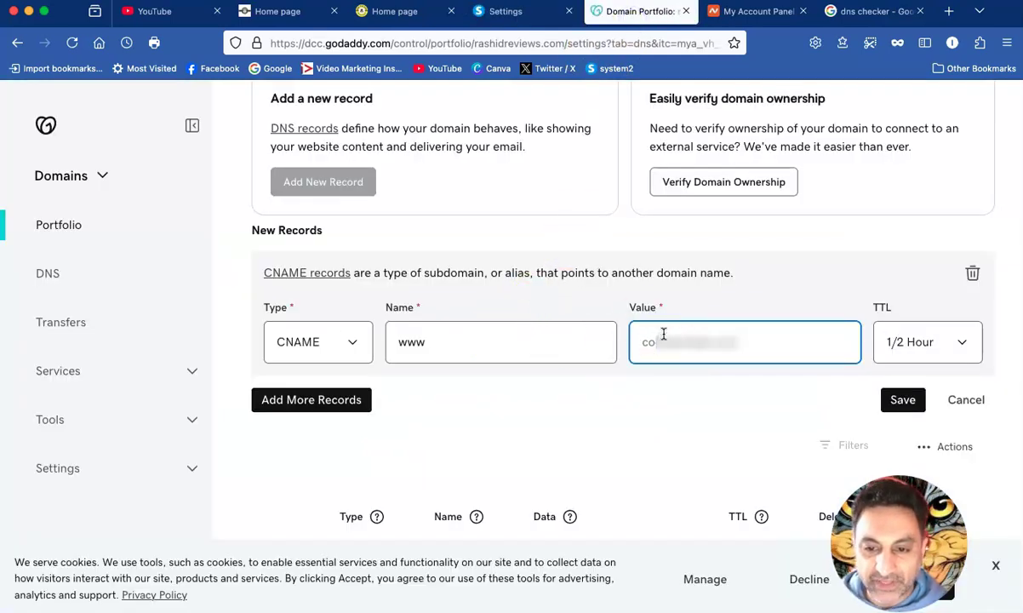
key(super+v)
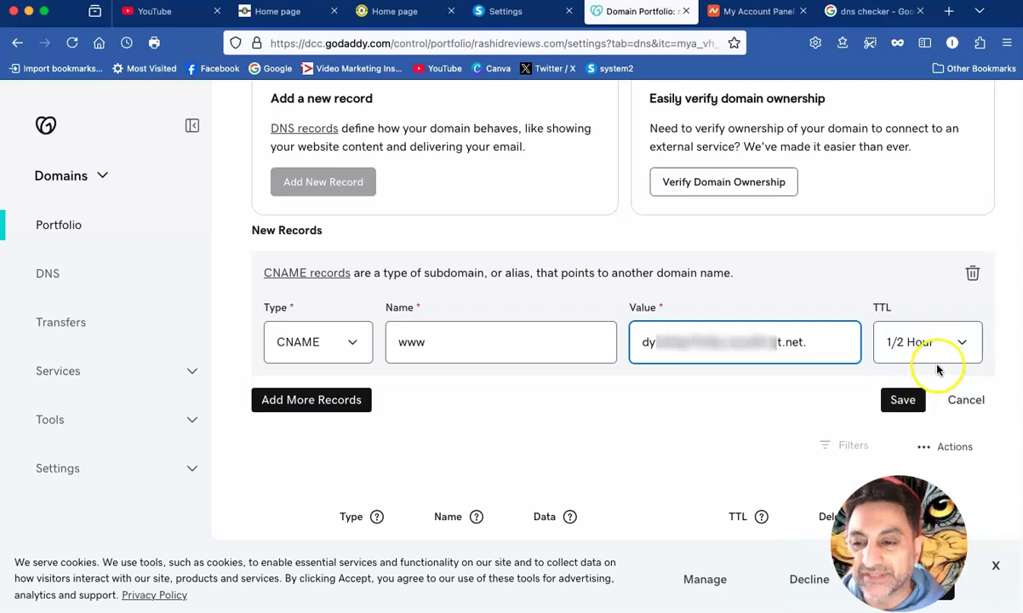
click(965, 343)
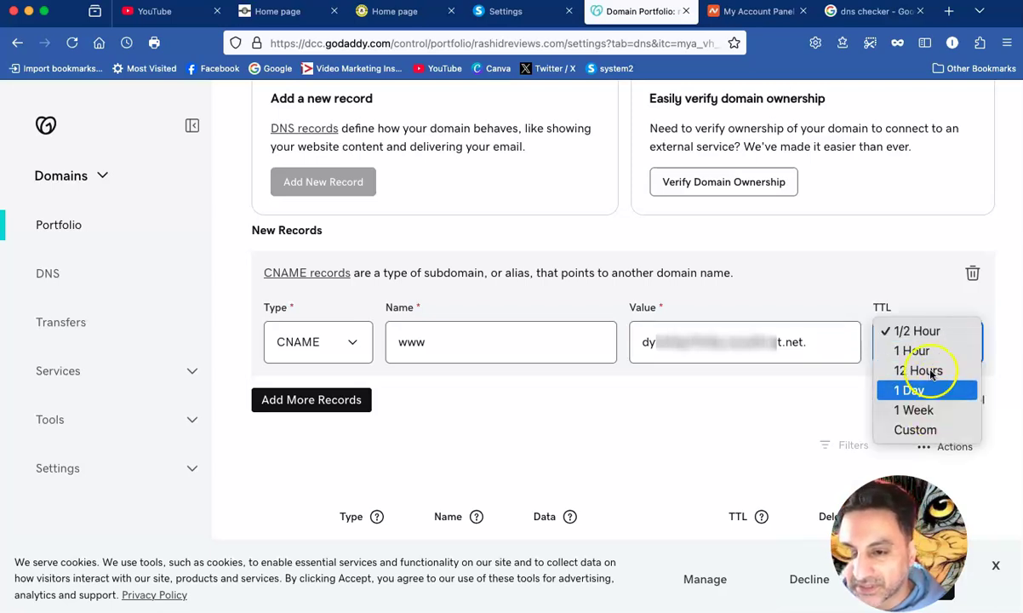
click(928, 332)
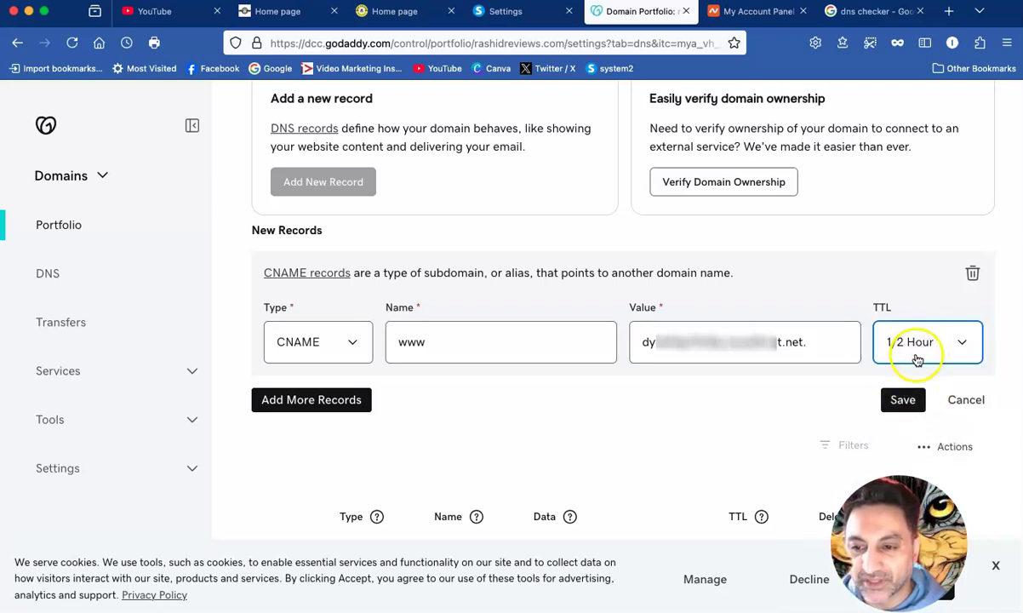
click(904, 400)
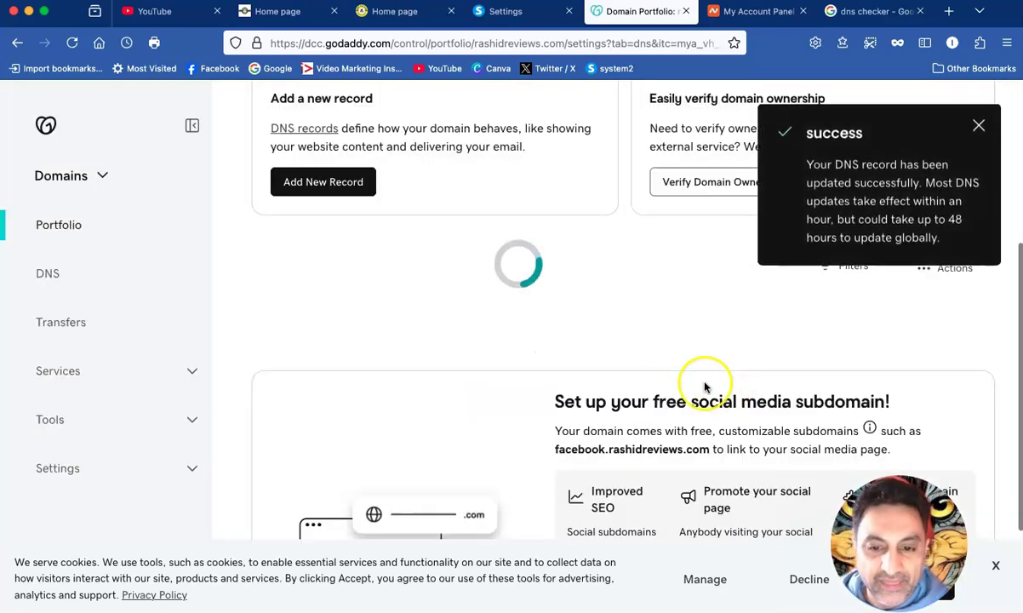
scroll(589, 370, down, 2)
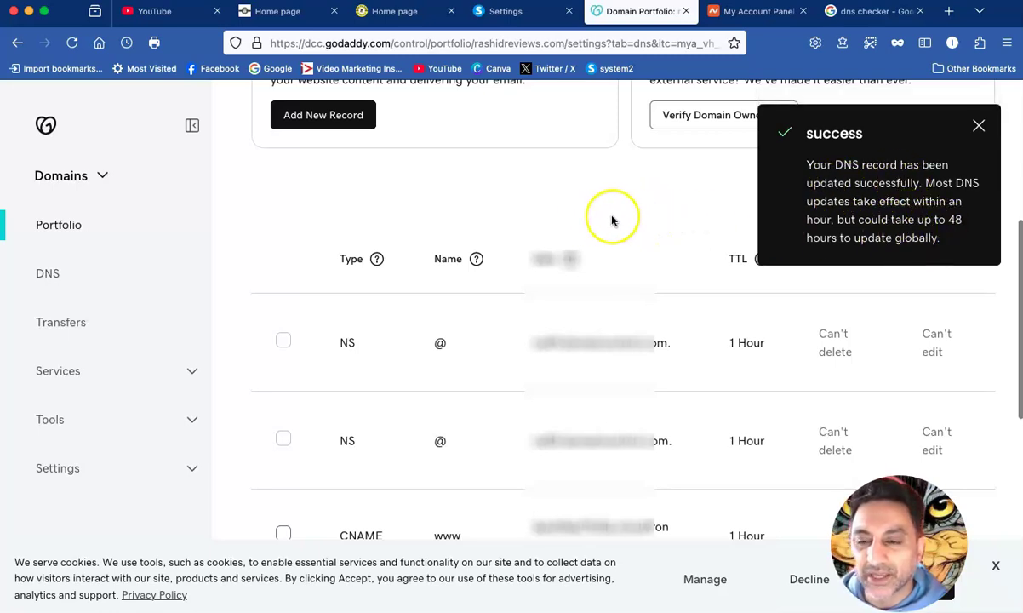
click(979, 126)
- Start another new DNS record for rashidreviews.com and set its type to CNAME
scroll(542, 212, down, 5)
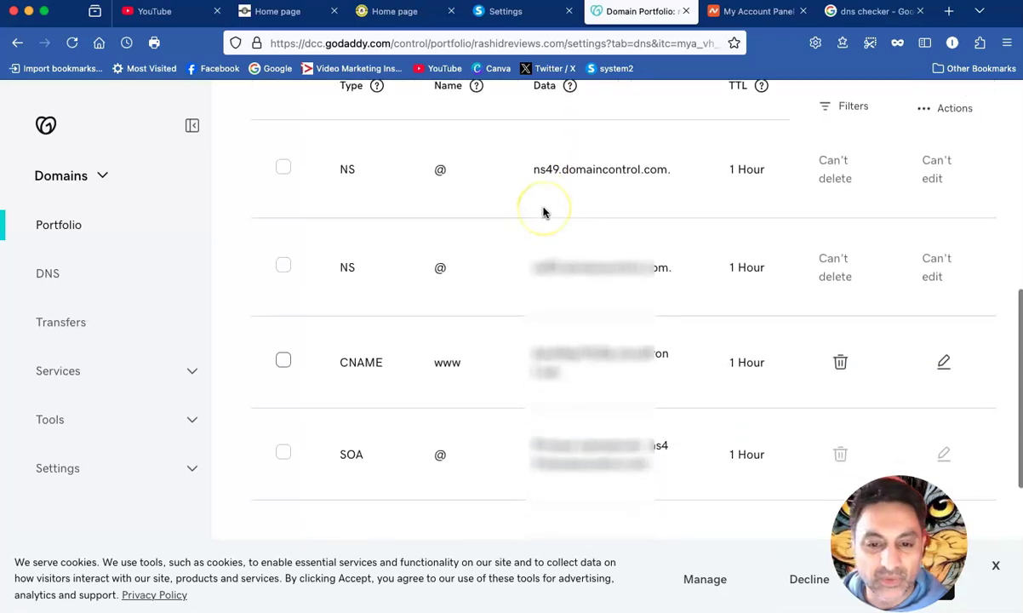
scroll(543, 212, up, 2)
scroll(543, 210, up, 1)
scroll(542, 210, down, 2)
scroll(529, 358, up, 6)
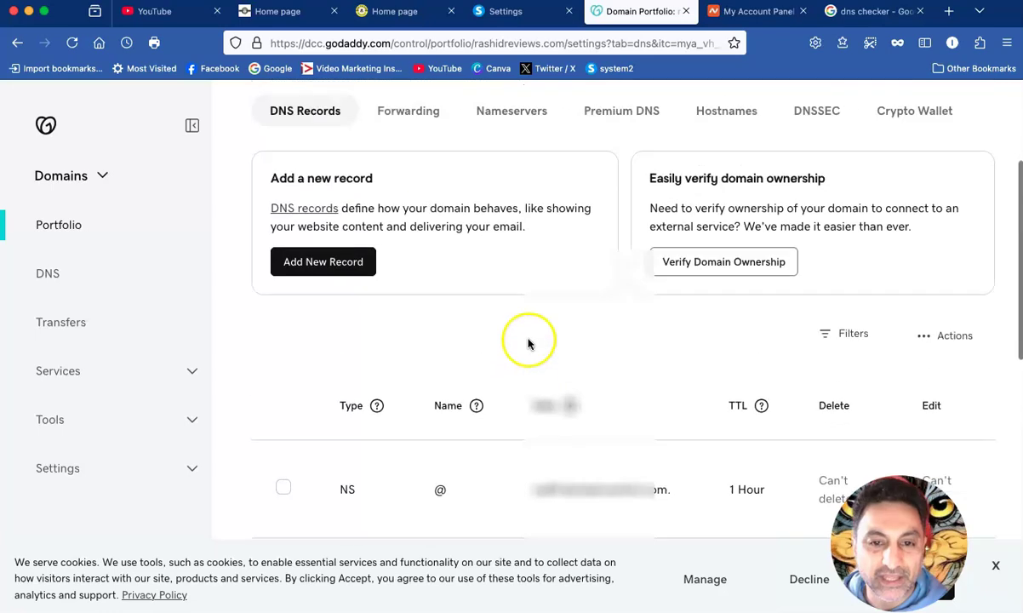
scroll(529, 335, down, 2)
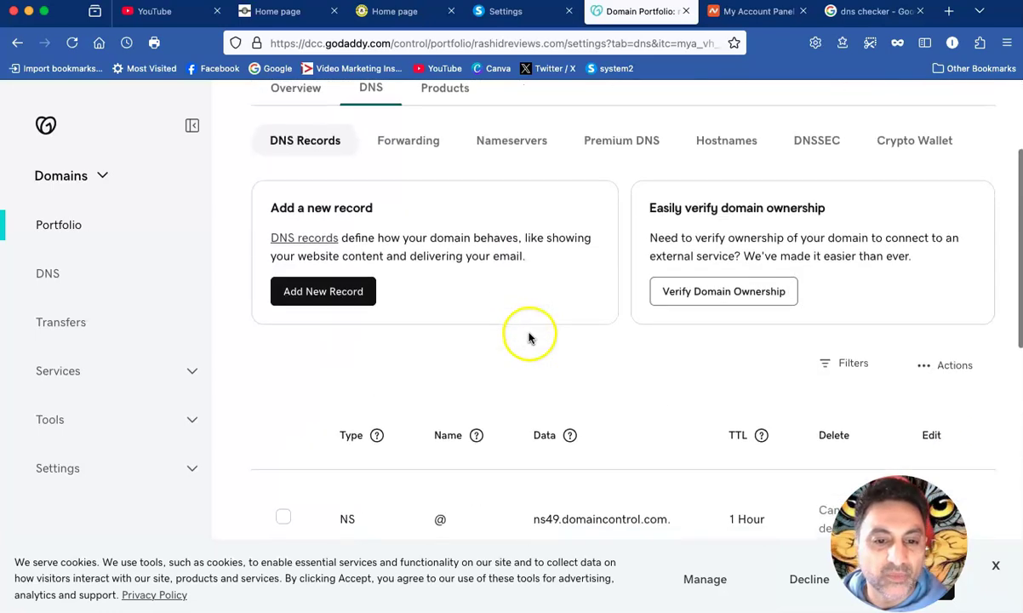
click(331, 294)
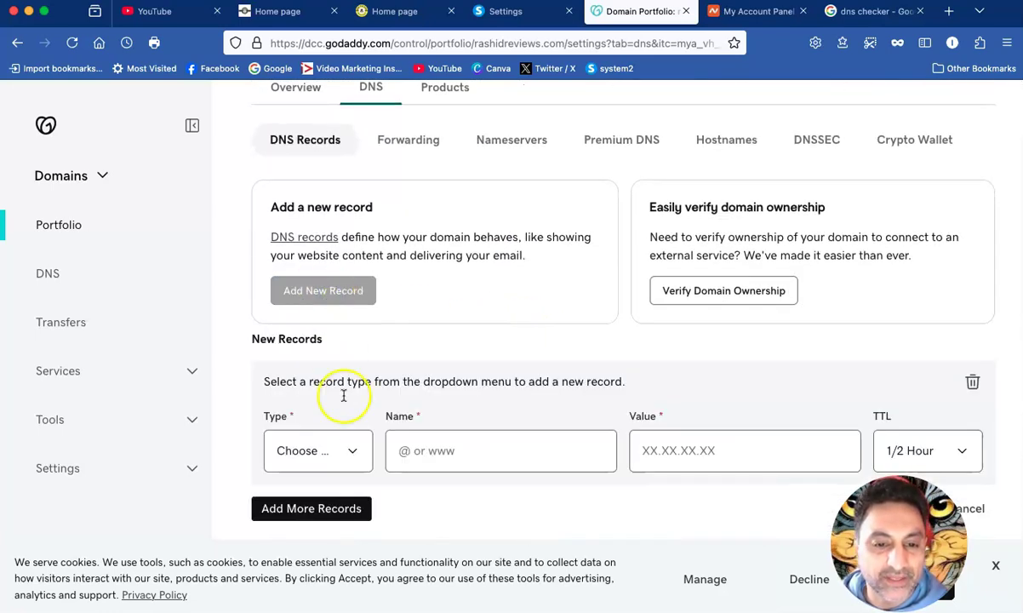
click(357, 451)
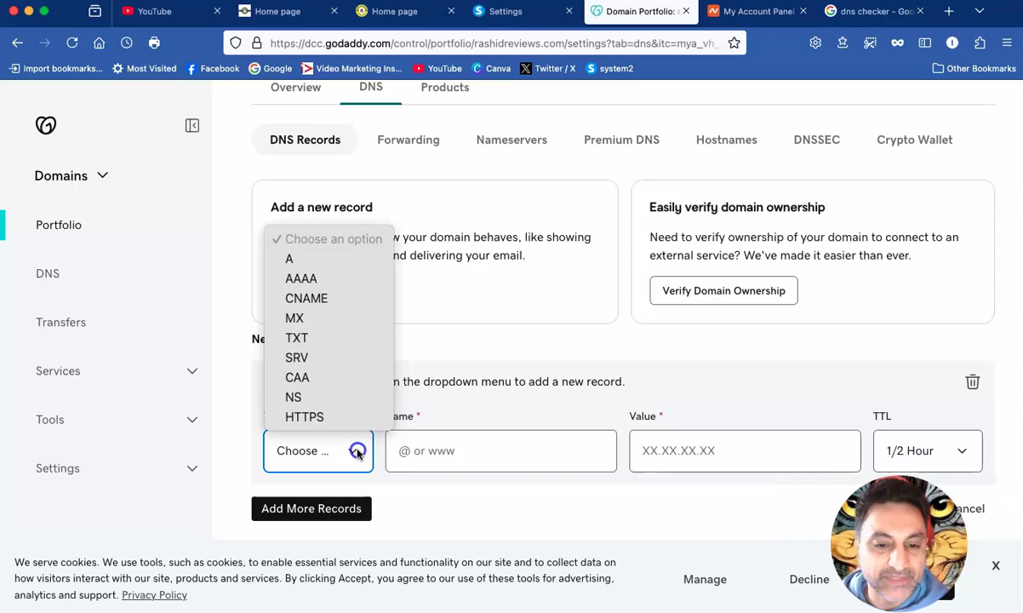
click(323, 298)
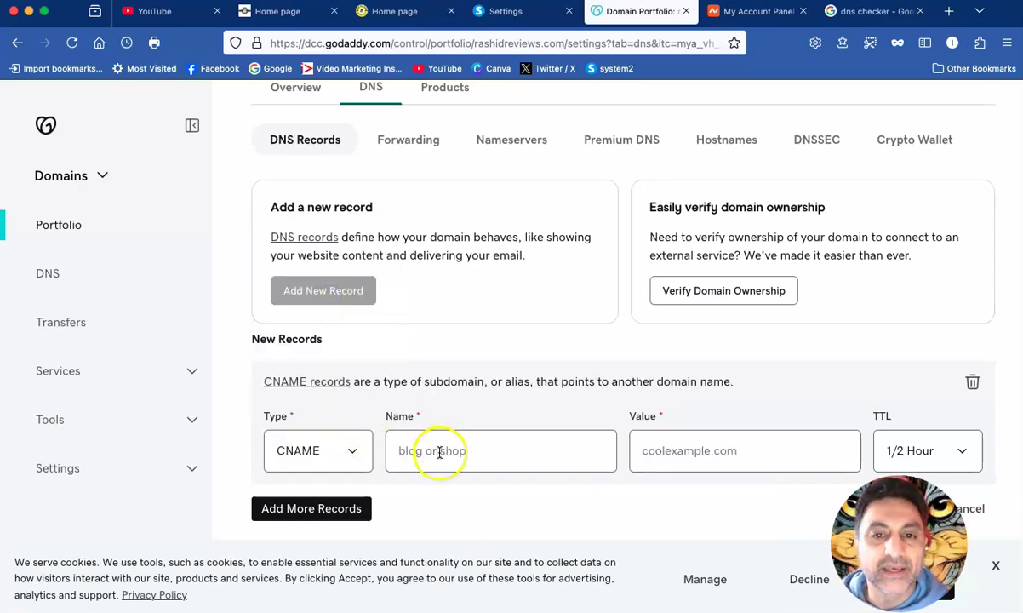
- Copy the second CNAME entry's host part, without .rashidreviews.com, from systeme.io and paste it as the new record's name in GoDaddy
click(505, 12)
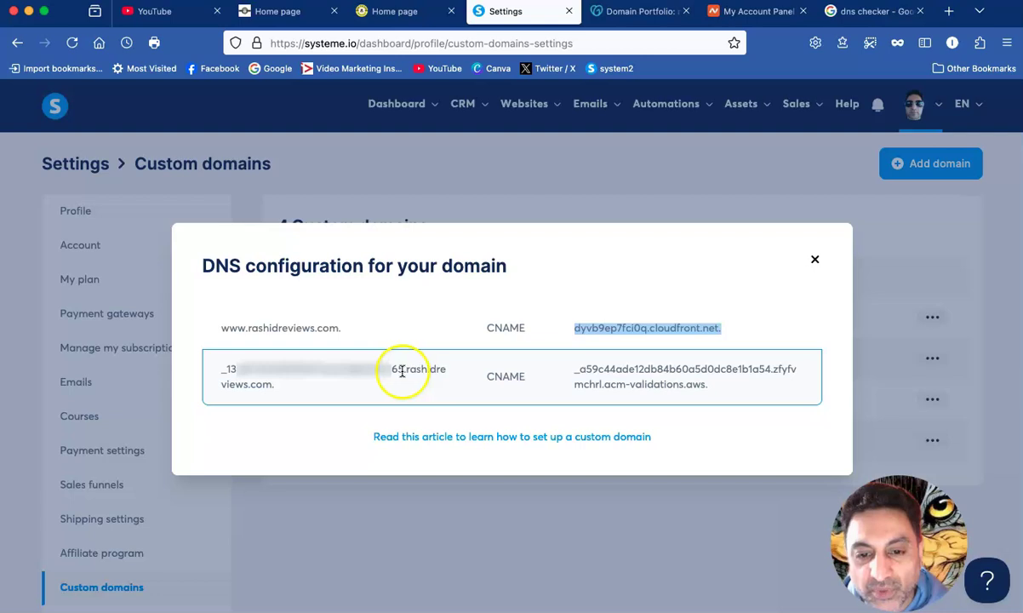
click(228, 367)
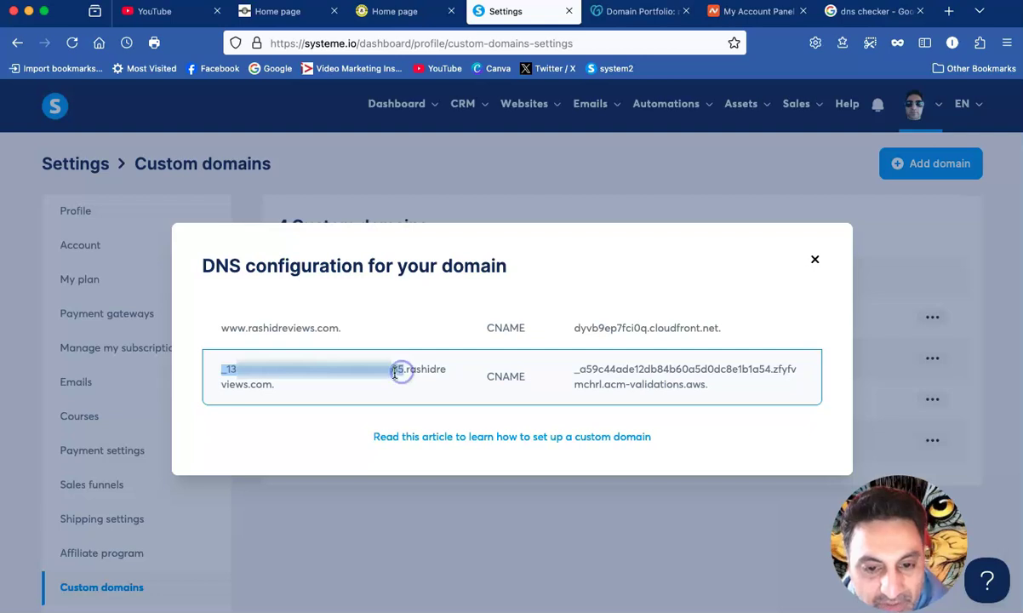
right_click(387, 371)
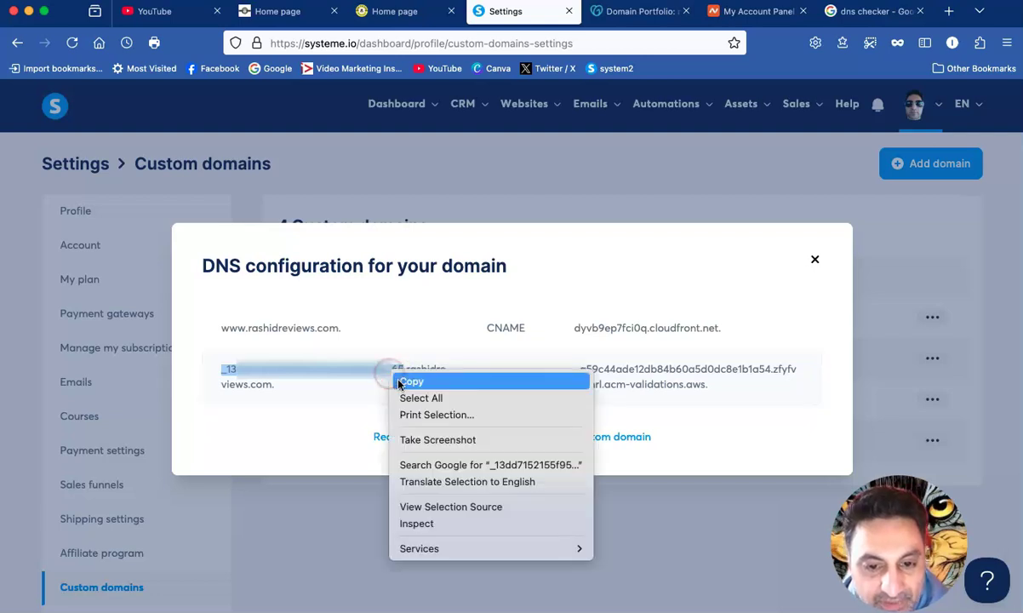
click(400, 380)
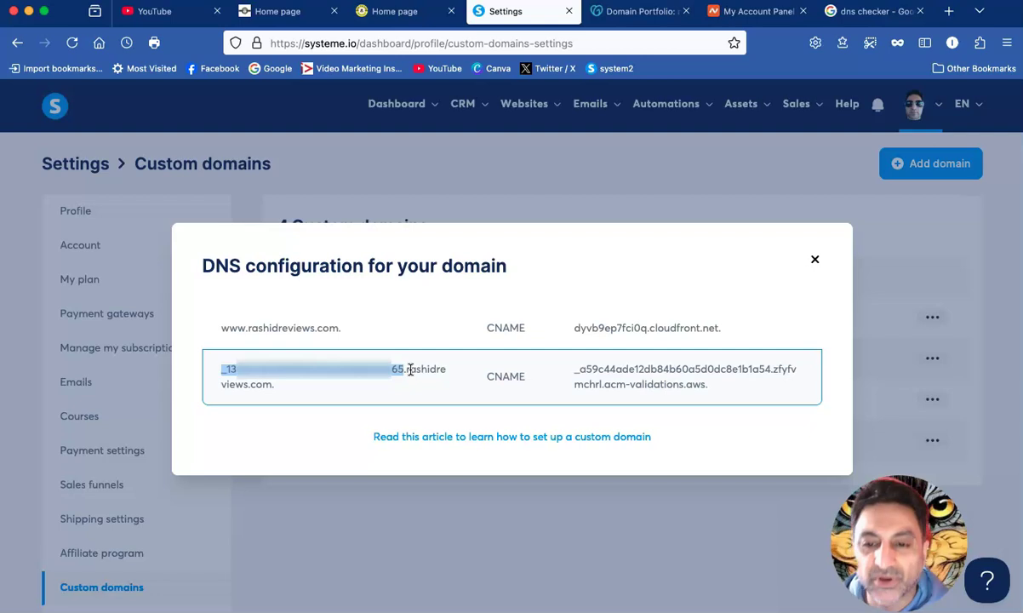
click(613, 12)
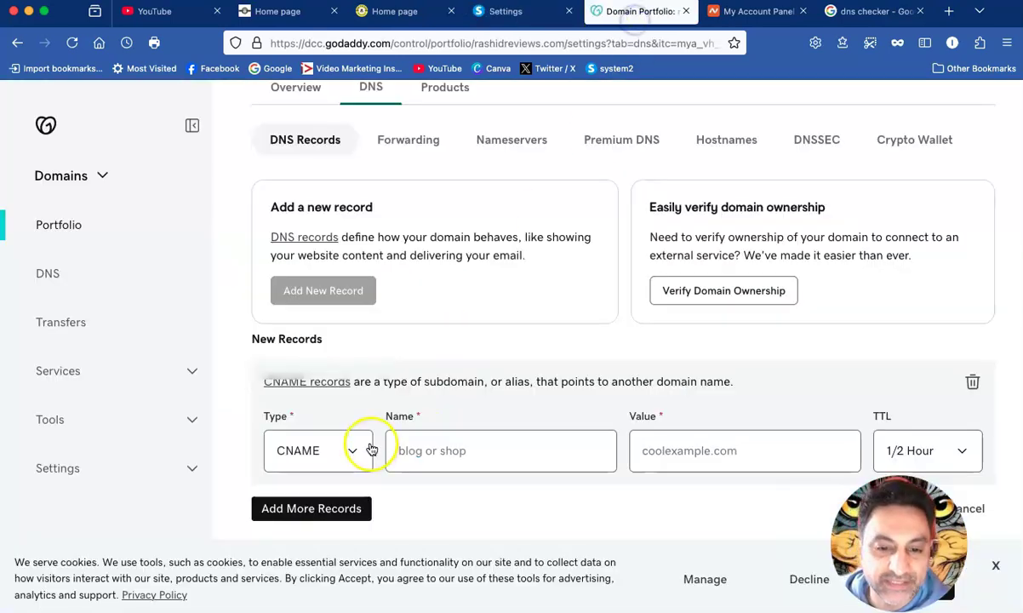
click(438, 446)
key(super+v)
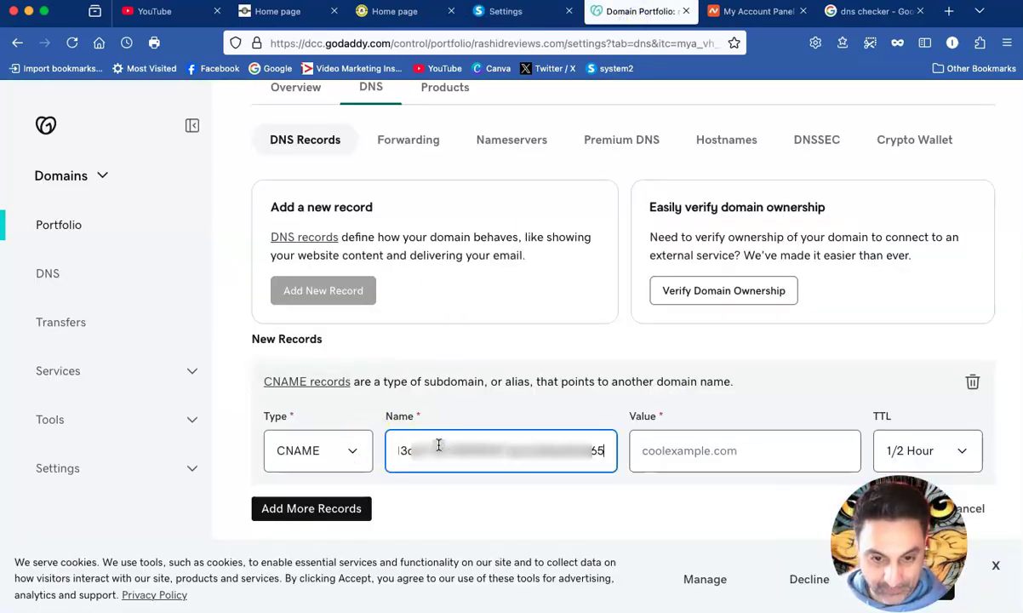
- Switch to systeme.io and copy the second CNAME entry's full target value from the DNS configuration
click(723, 449)
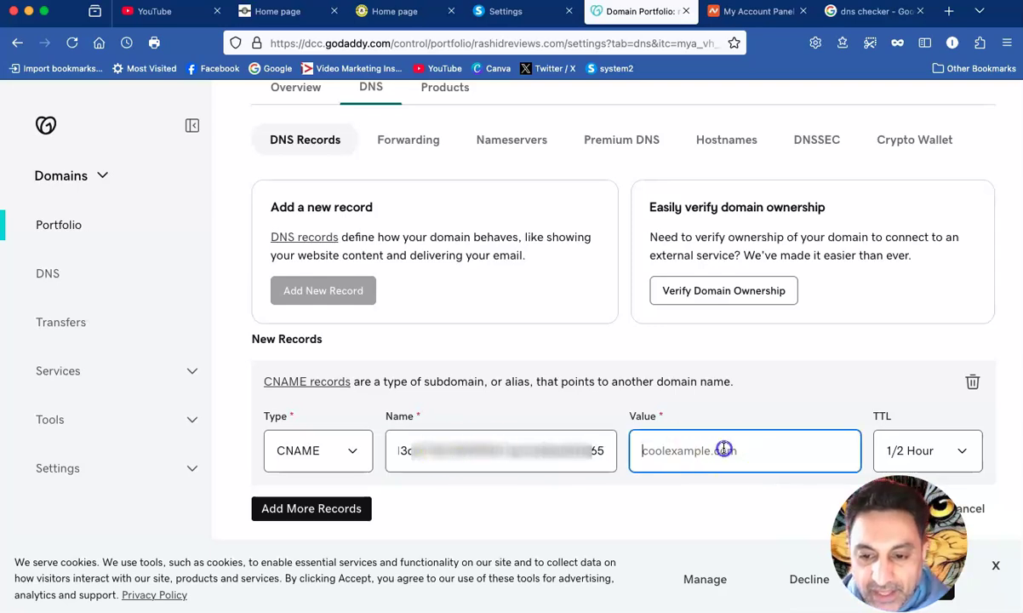
click(505, 11)
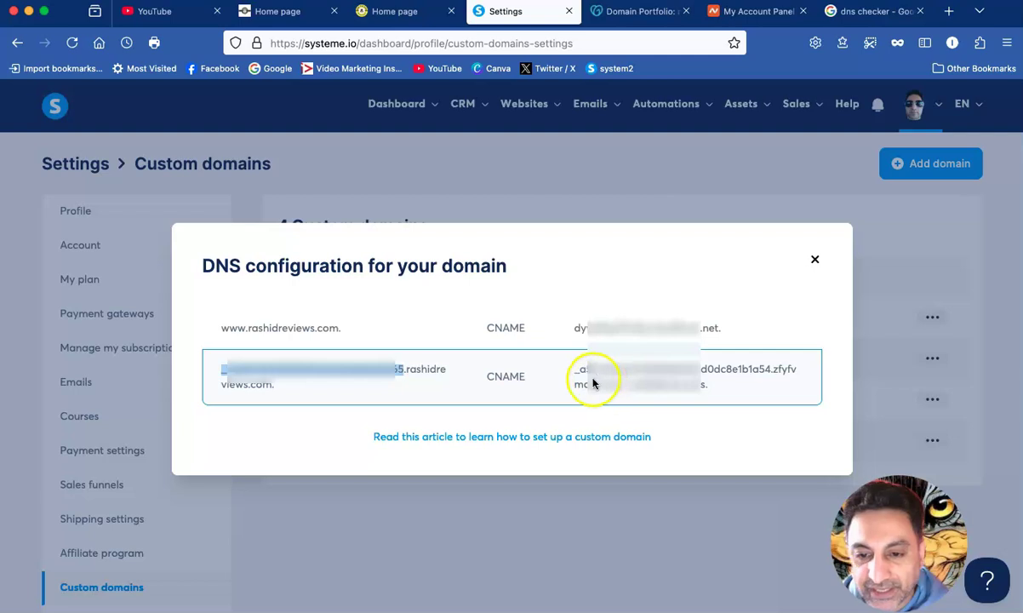
drag(575, 370, 724, 383)
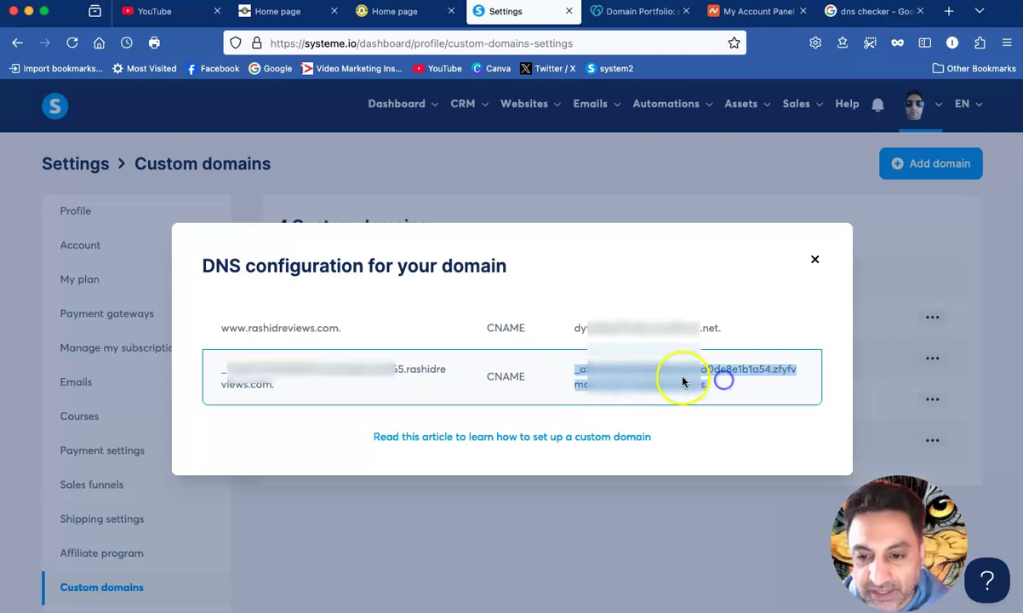
right_click(666, 372)
click(685, 379)
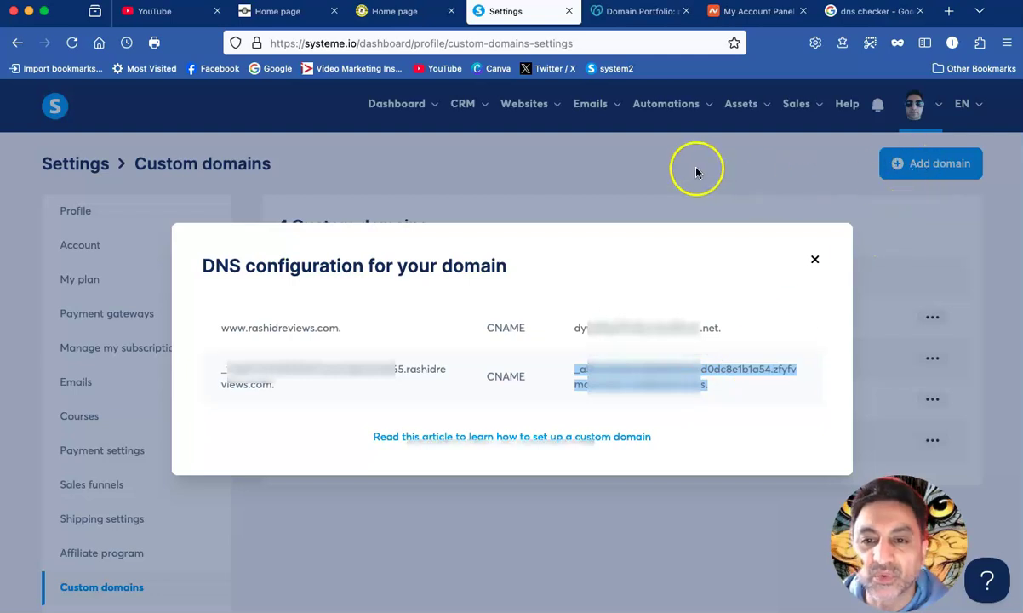
- Return to GoDaddy, paste the copied target as the new CNAME record's value, keep the TTL at 1/2 Hour and save the record
click(625, 14)
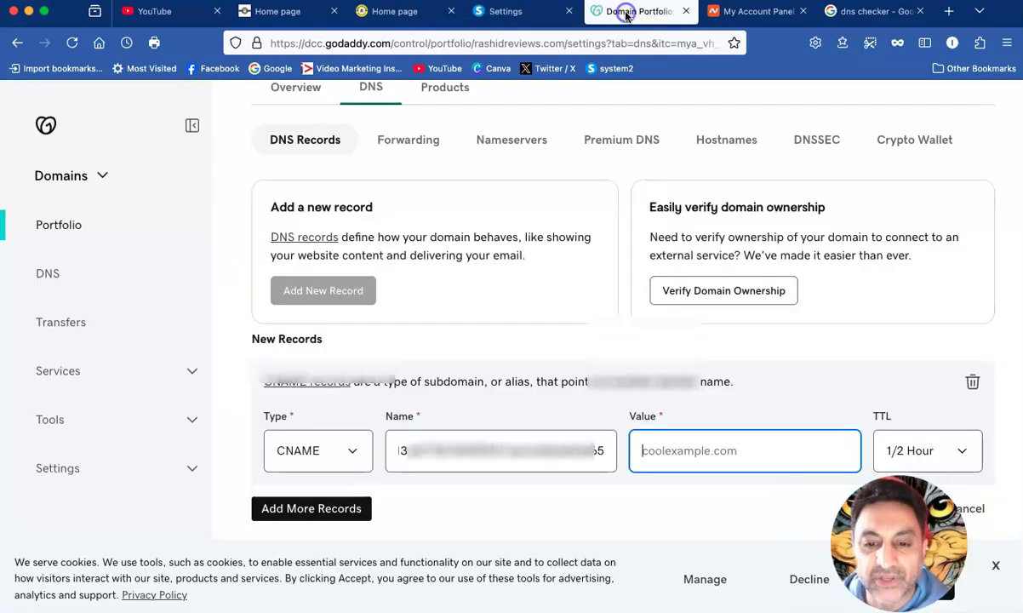
click(674, 446)
key(ctrl+v)
key(ctrl+v)
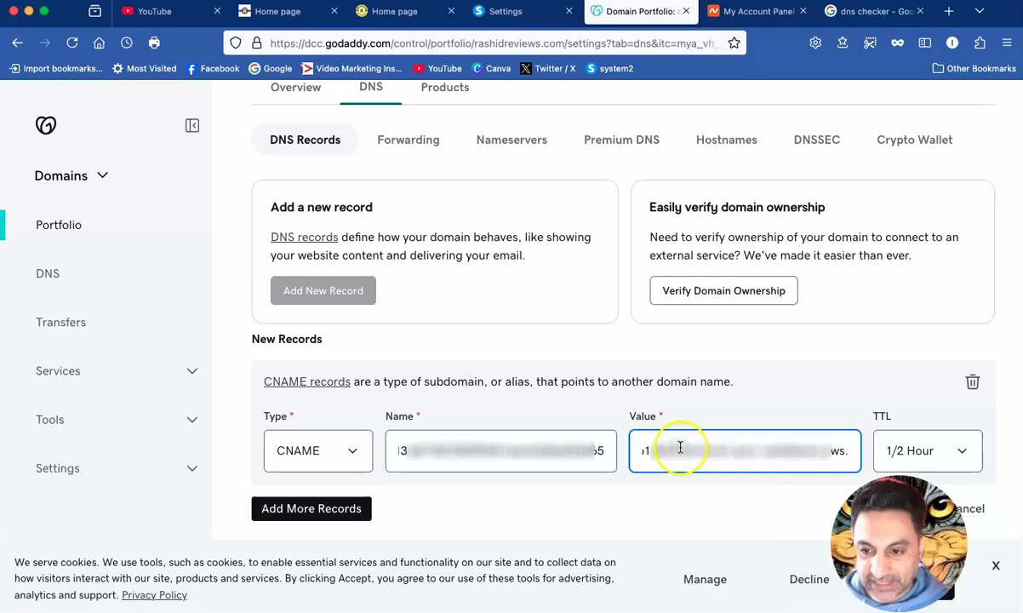
scroll(770, 412, down, 3)
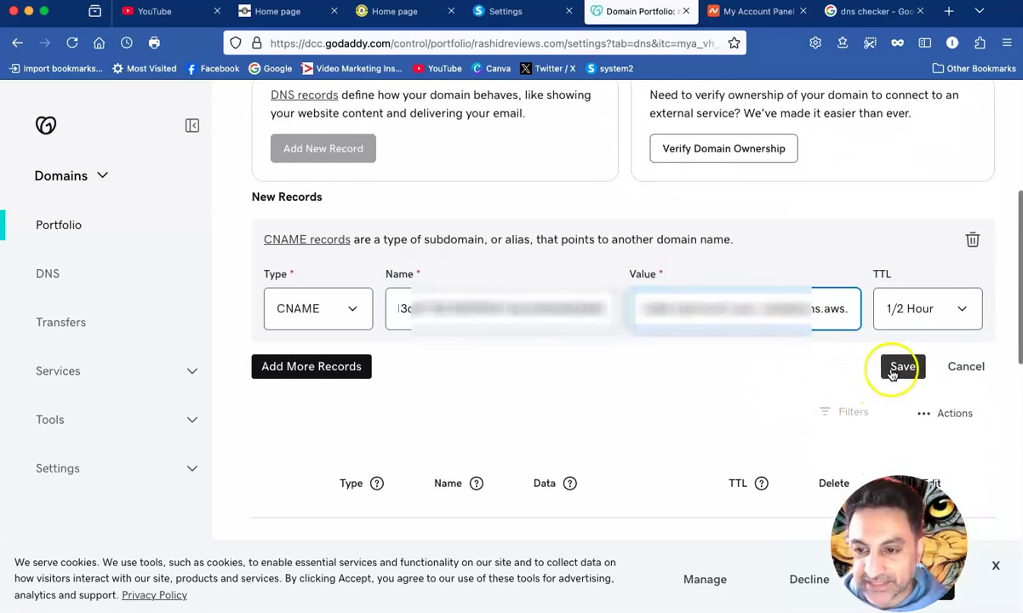
click(890, 369)
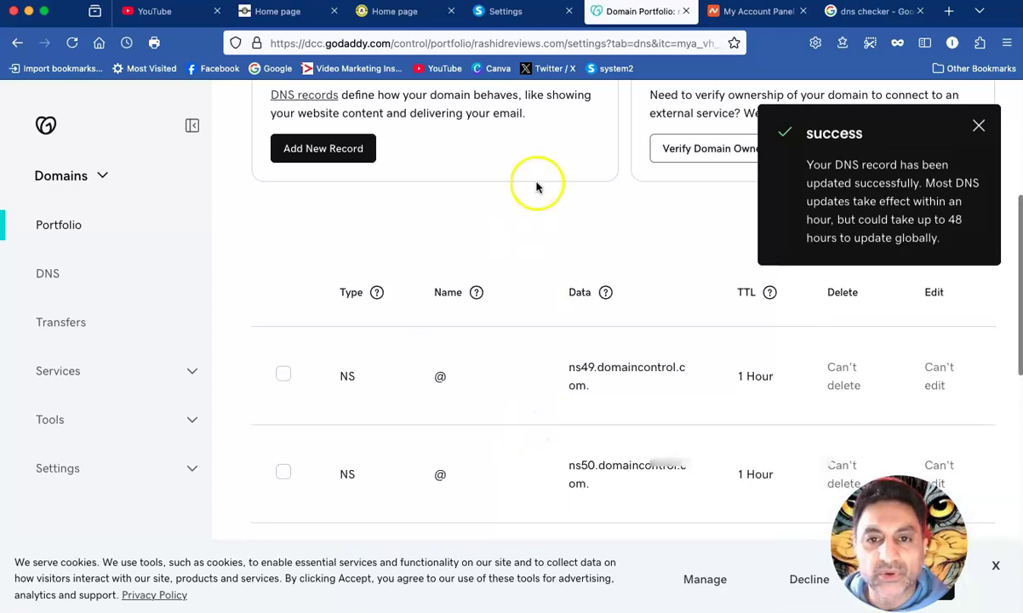
click(507, 12)
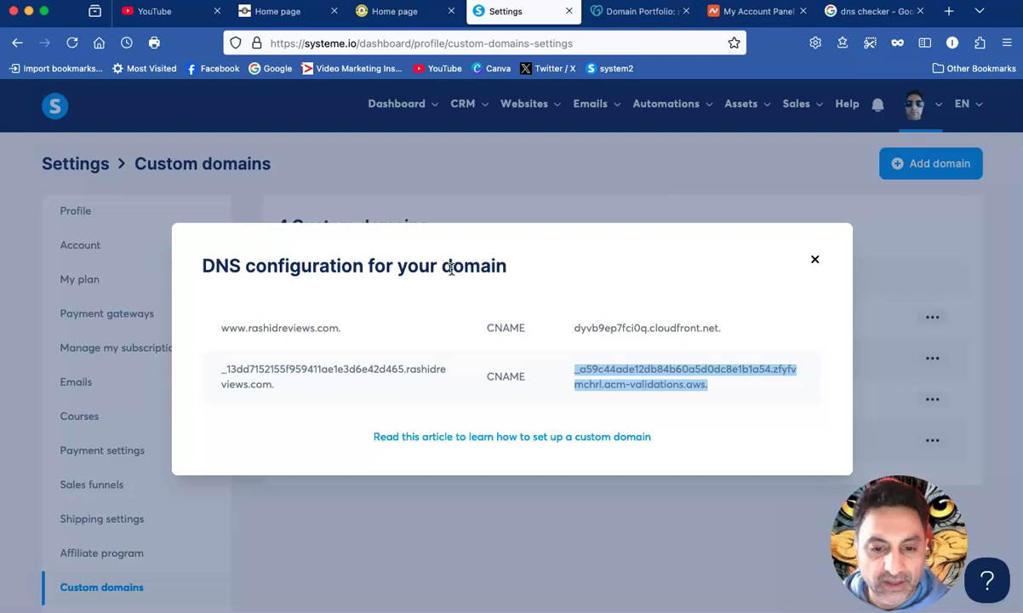
click(815, 261)
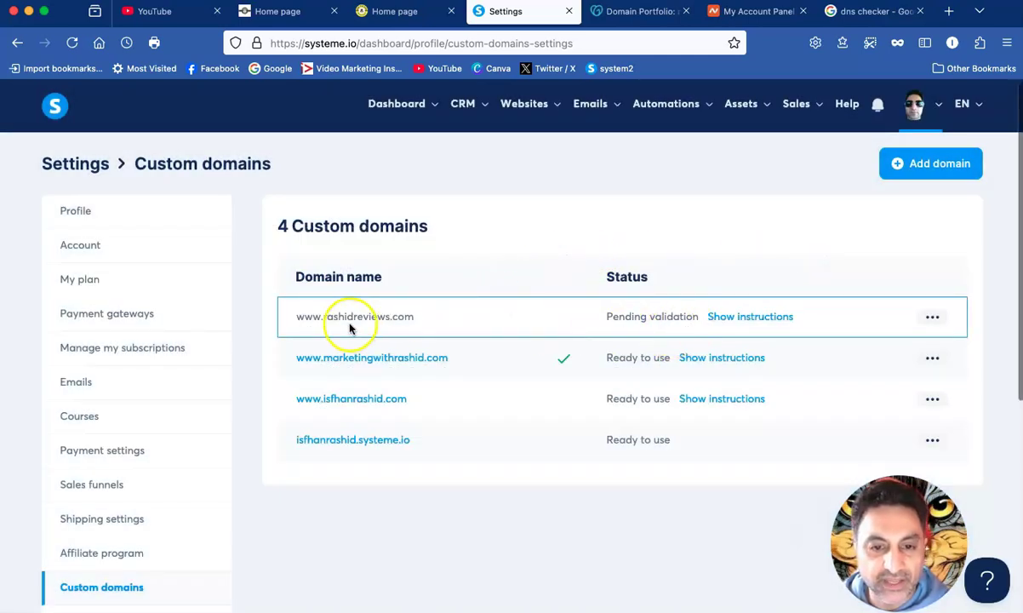
click(74, 43)
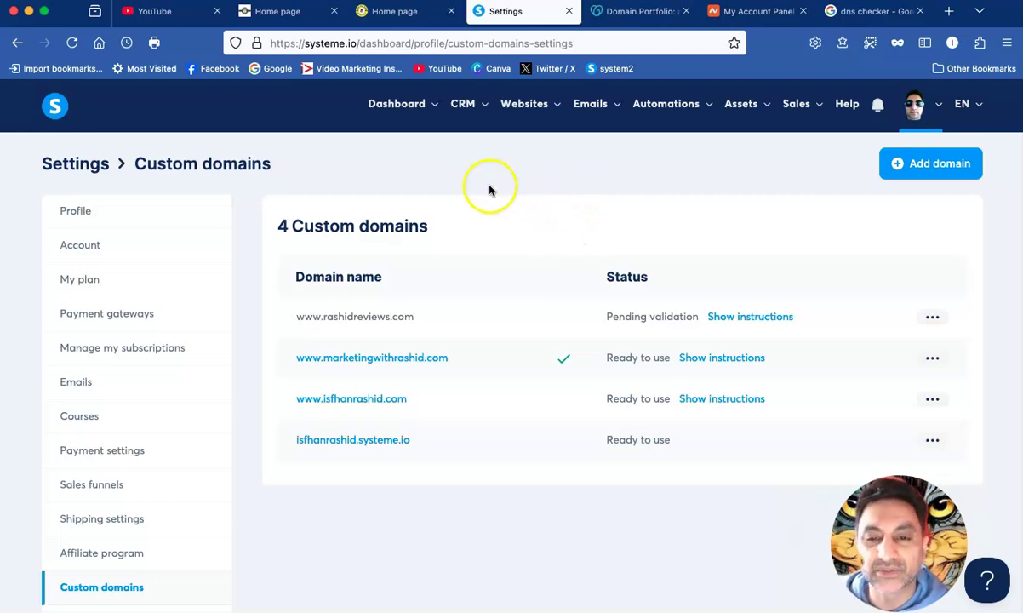
scroll(491, 187, down, 1)
scroll(490, 187, up, 1)
scroll(491, 187, down, 1)
scroll(491, 187, up, 1)
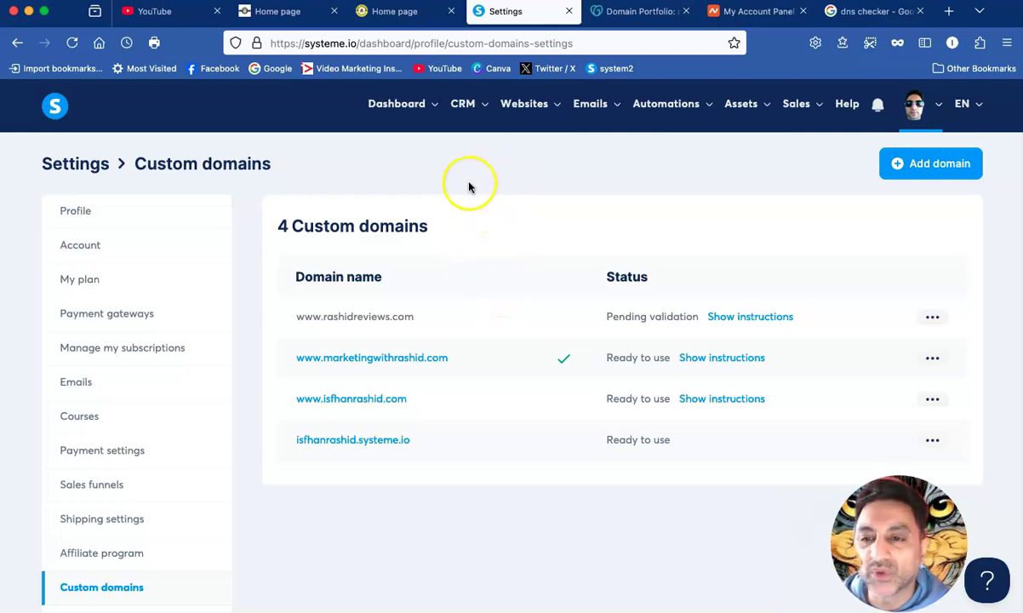
click(851, 15)
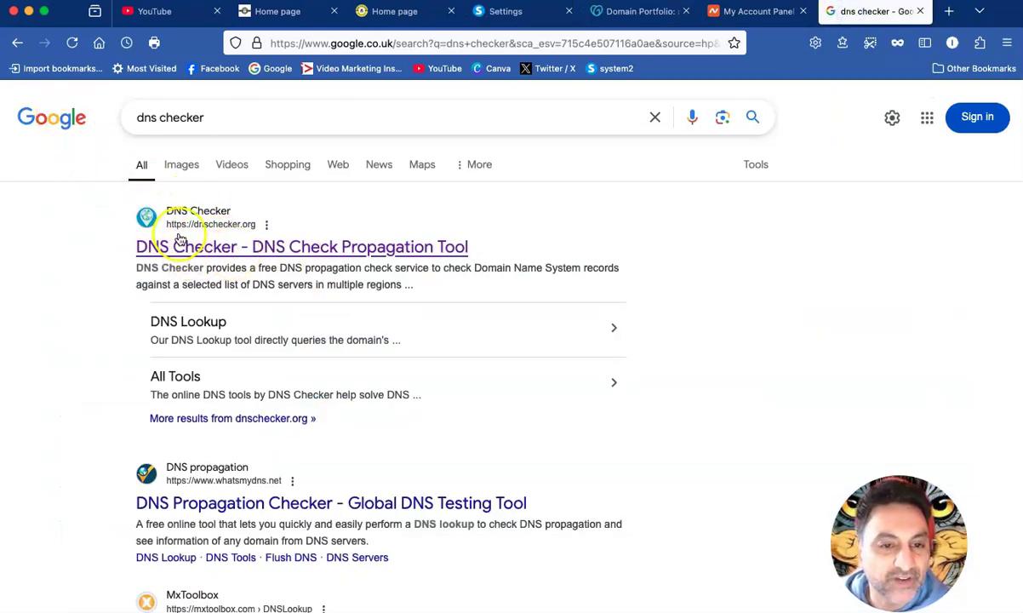
click(219, 246)
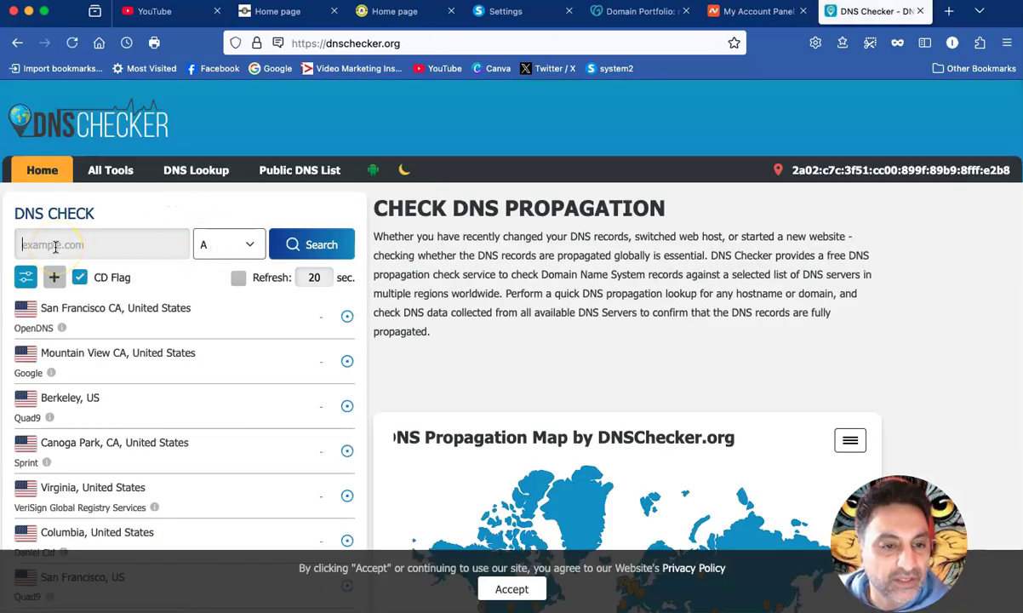
text(www.)
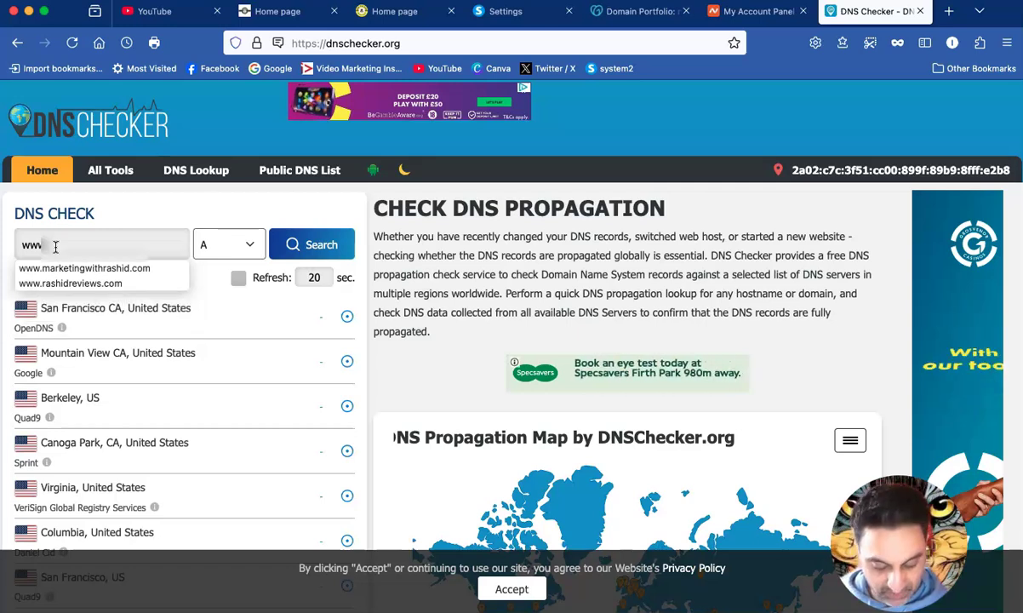
key(super+v)
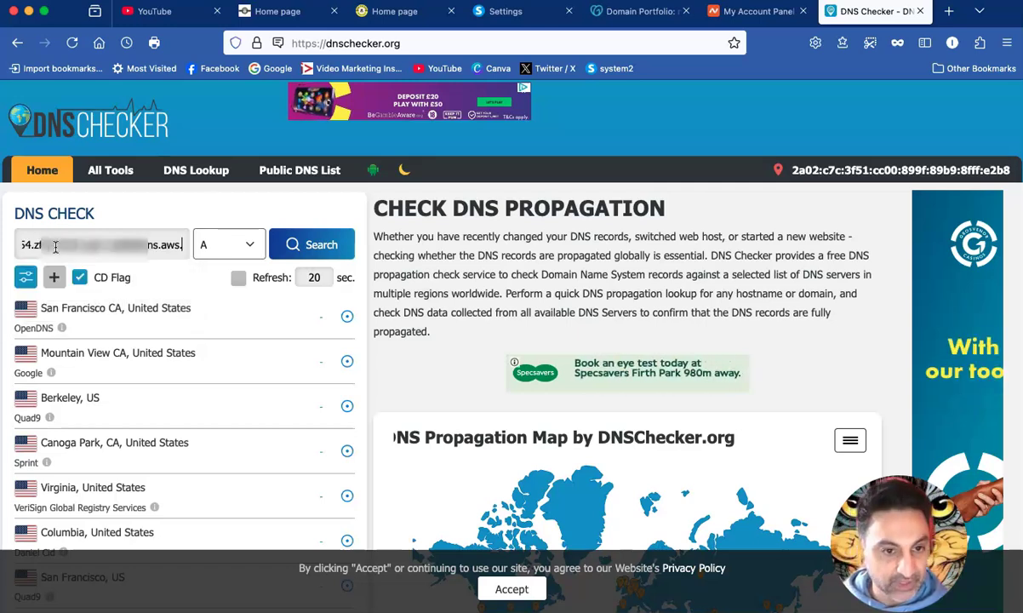
click(178, 244)
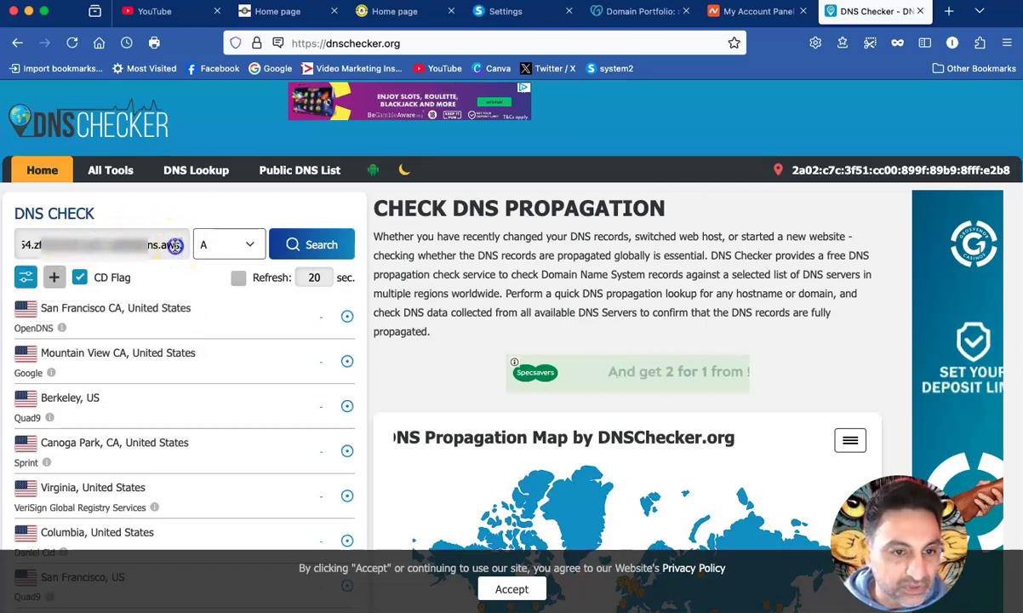
drag(8, 242, 19, 240)
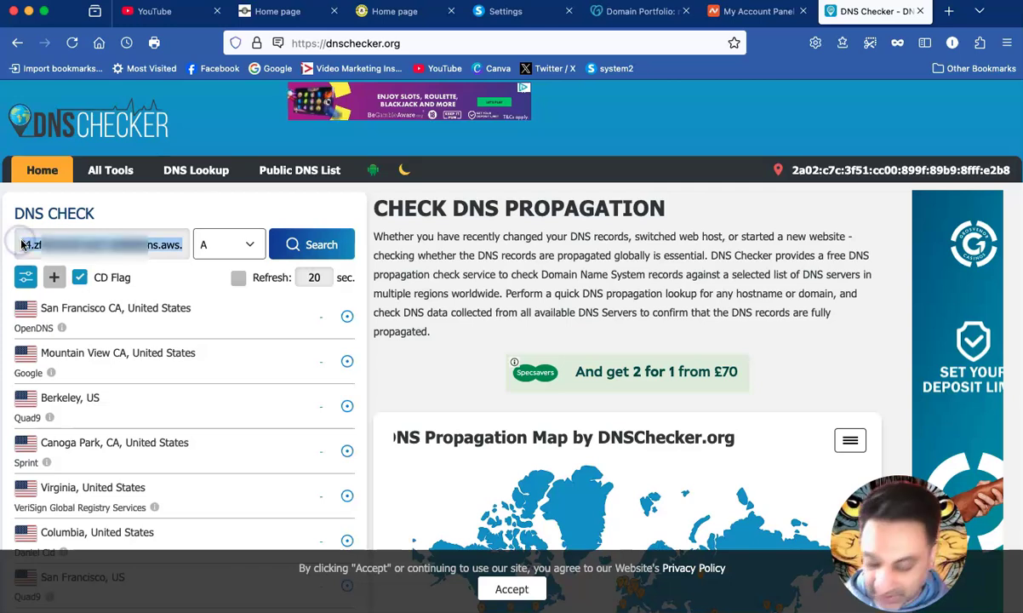
key(super+v)
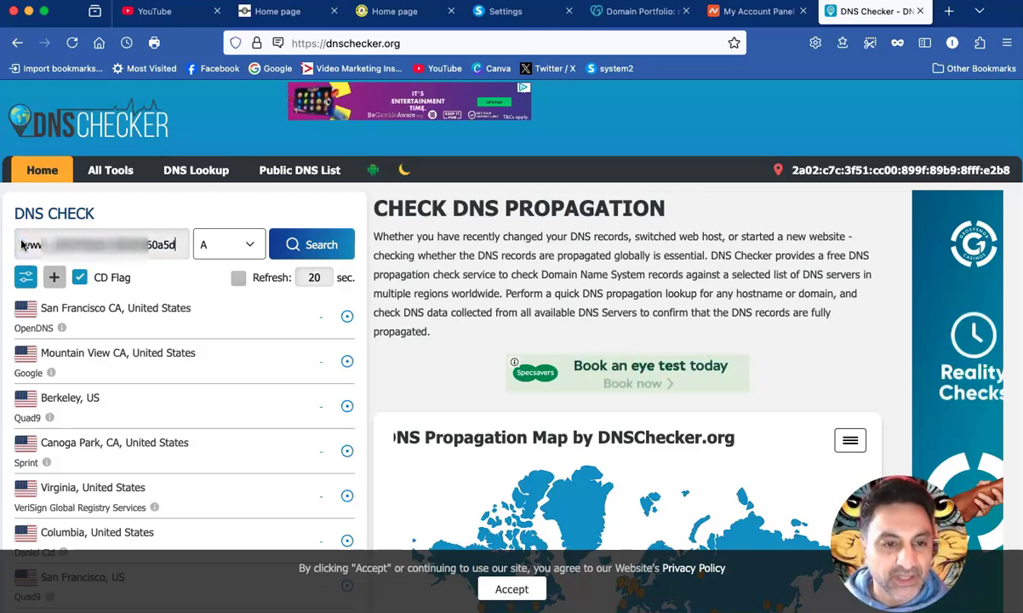
key(BackSpace)
key(BackSpace)
key(BackSpace)
key(BackSpace)
key(BackSpace)
key(BackSpace)
key(BackSpace)
key(BackSpace)
key(BackSpace)
key(BackSpace)
key(BackSpace)
key(BackSpace)
key(BackSpace)
key(BackSpace)
key(BackSpace)
key(BackSpace)
key(BackSpace)
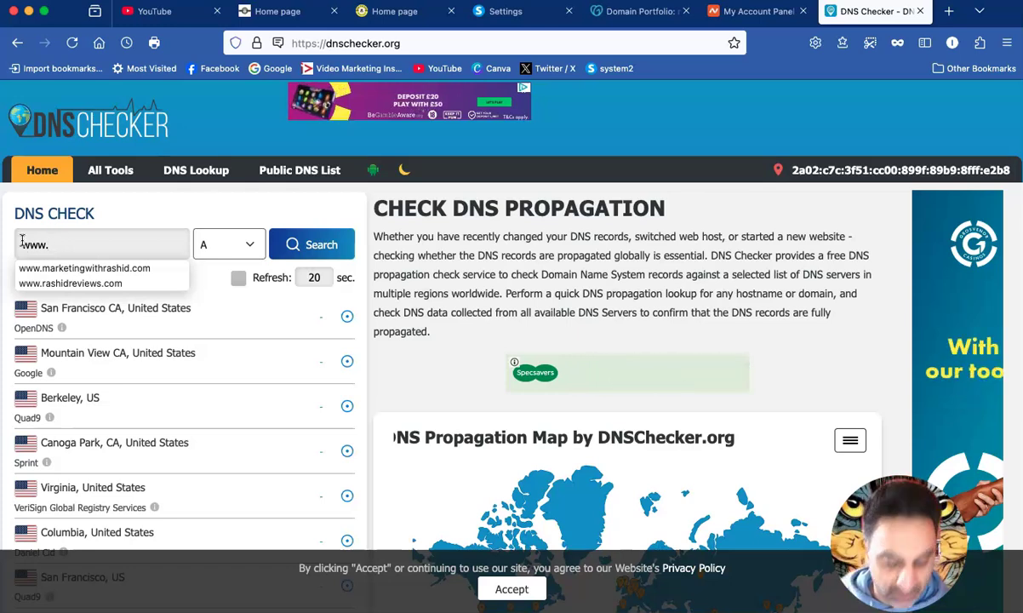
text(rash)
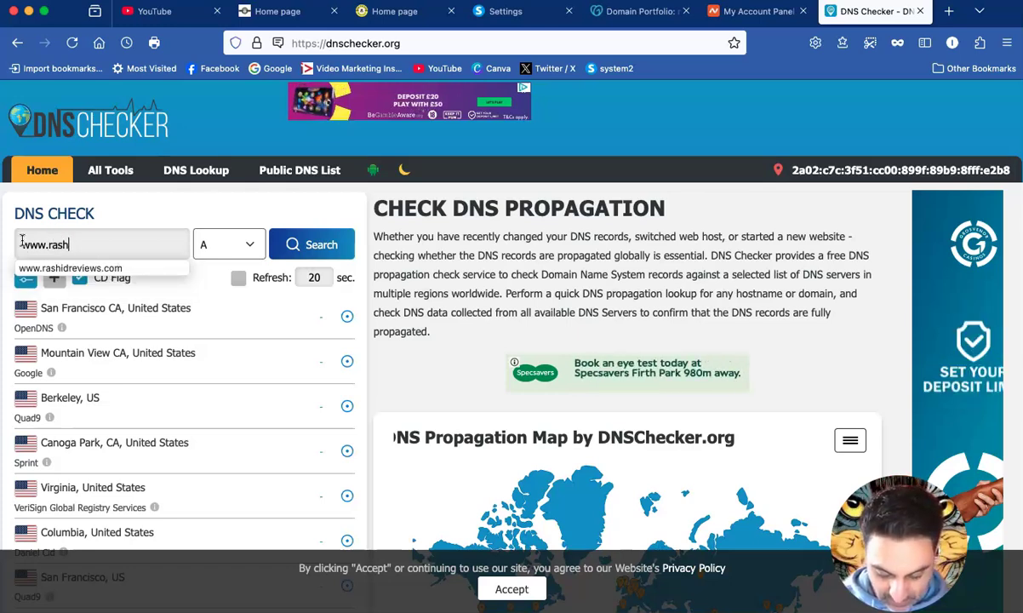
text(idrev)
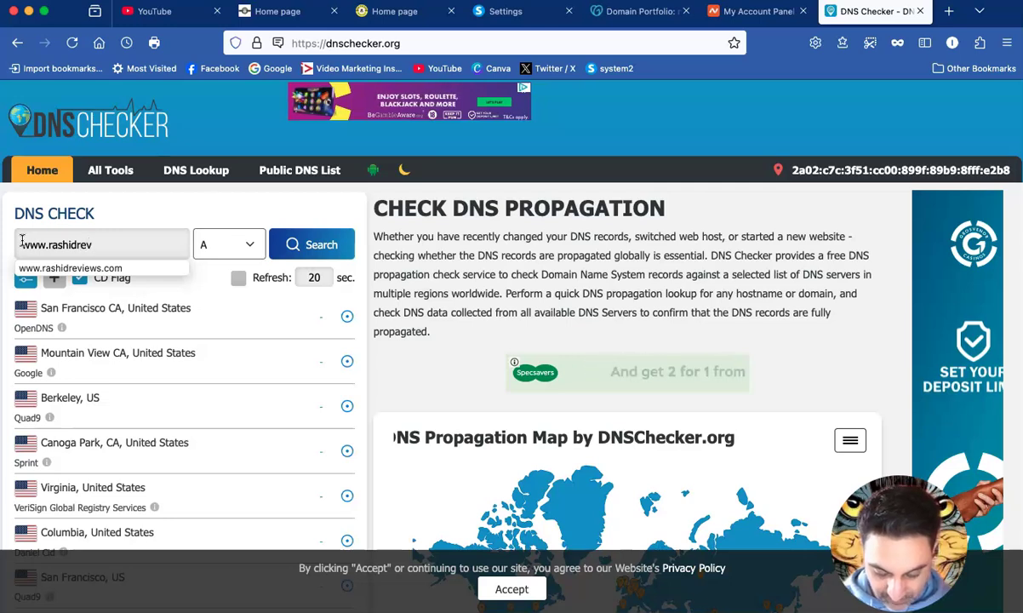
text(iews.com)
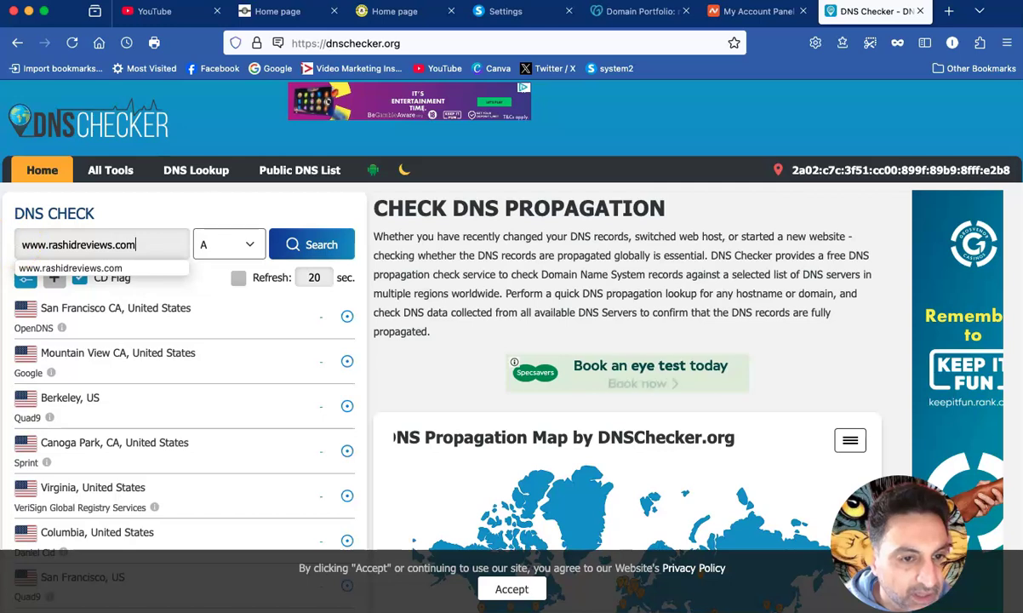
click(317, 245)
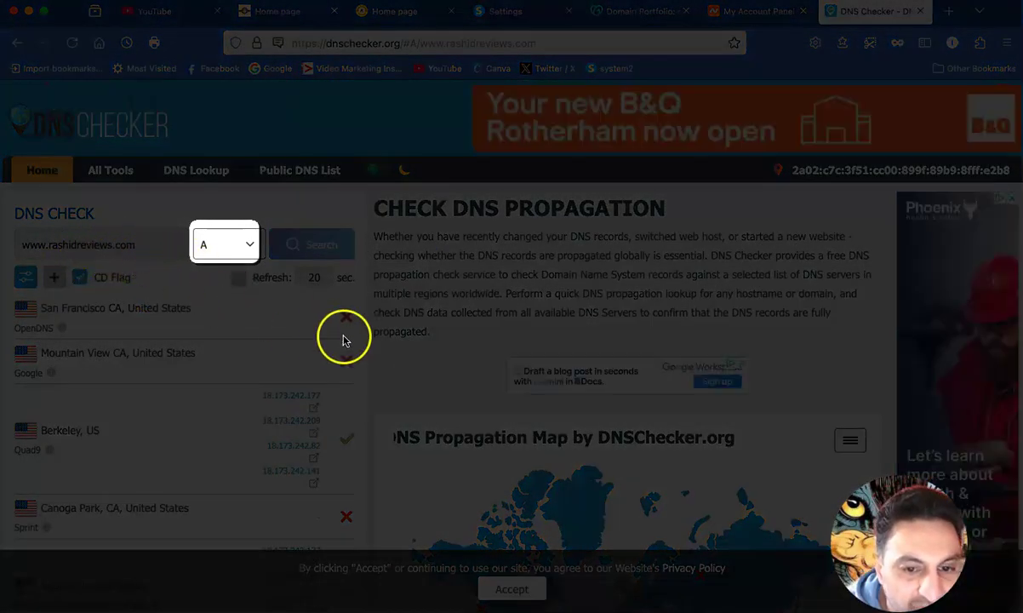
scroll(357, 338, down, 4)
scroll(362, 338, up, 4)
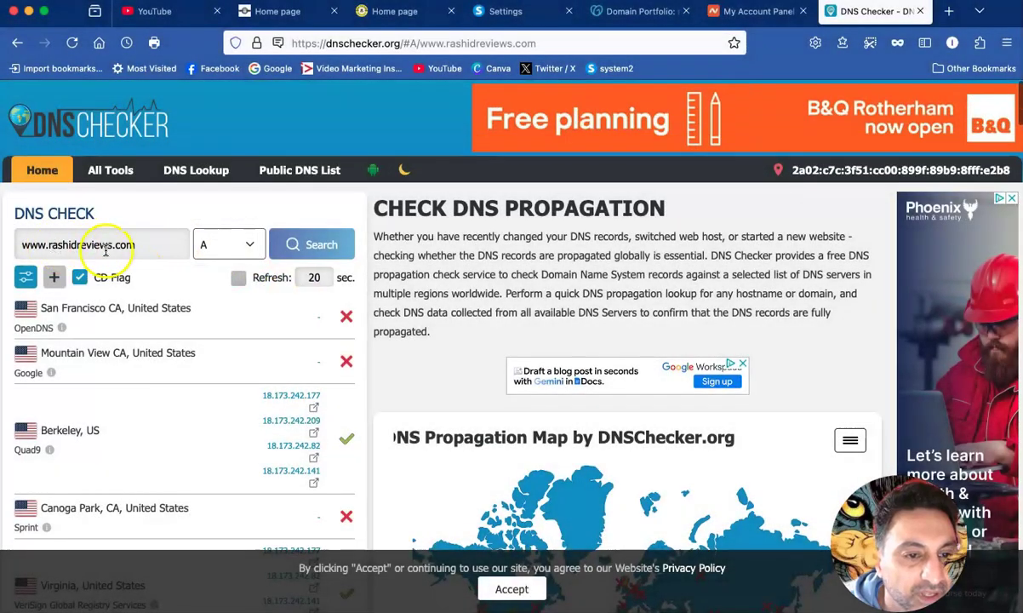
- Switch to GoDaddy and copy the domain name rashidreviews.com from its DNS page heading
click(641, 11)
scroll(450, 250, up, 4)
scroll(449, 250, down, 1)
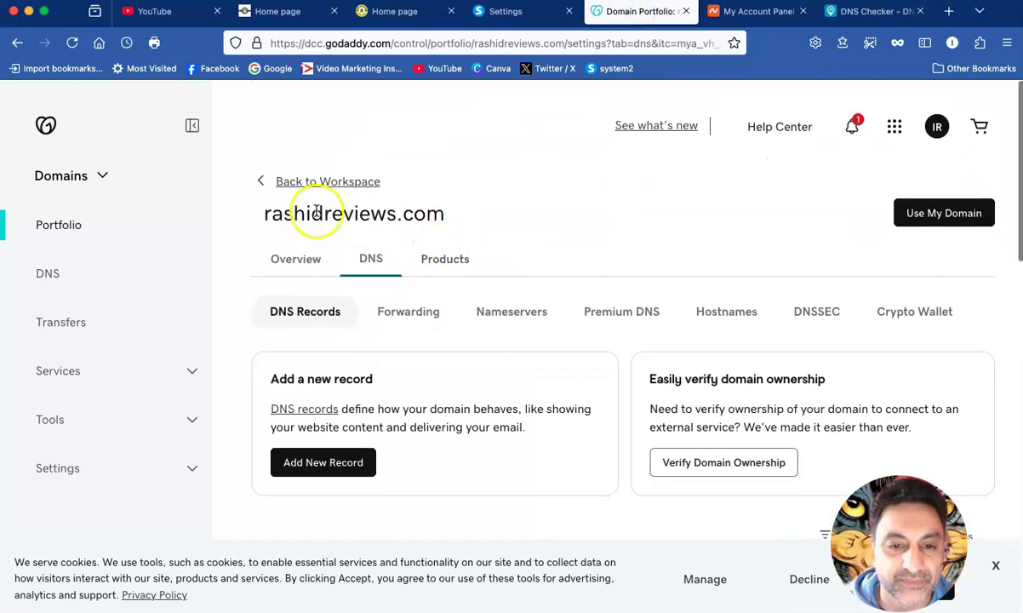
drag(258, 213, 387, 212)
scroll(442, 216, down, 1)
right_click(432, 211)
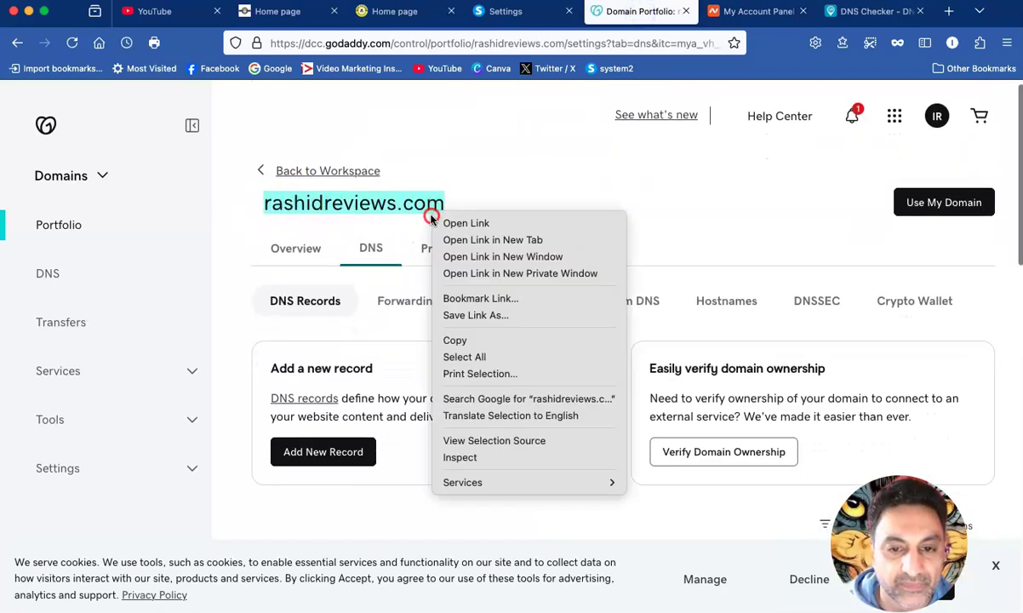
click(479, 340)
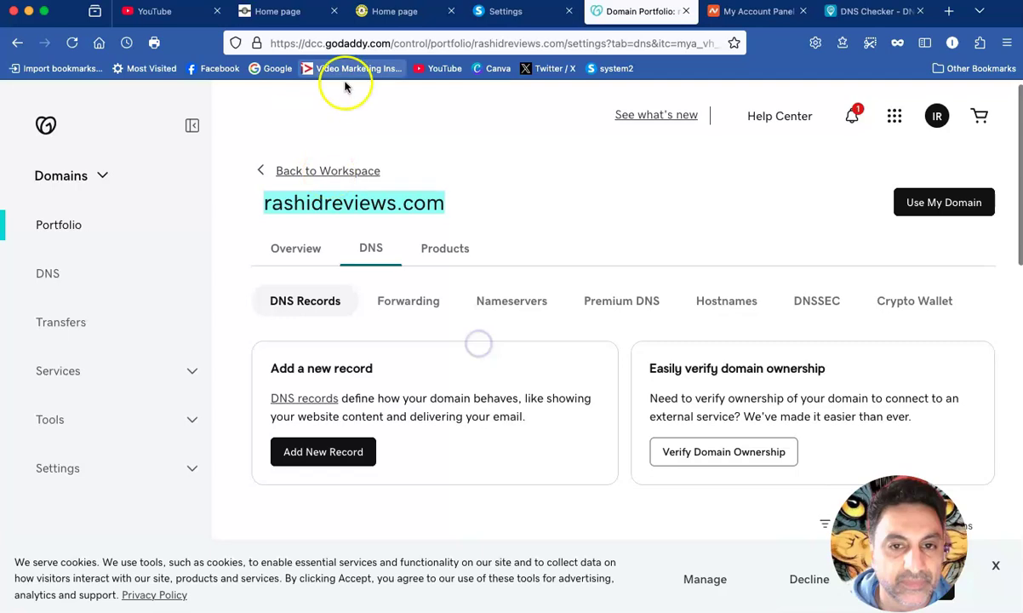
click(855, 13)
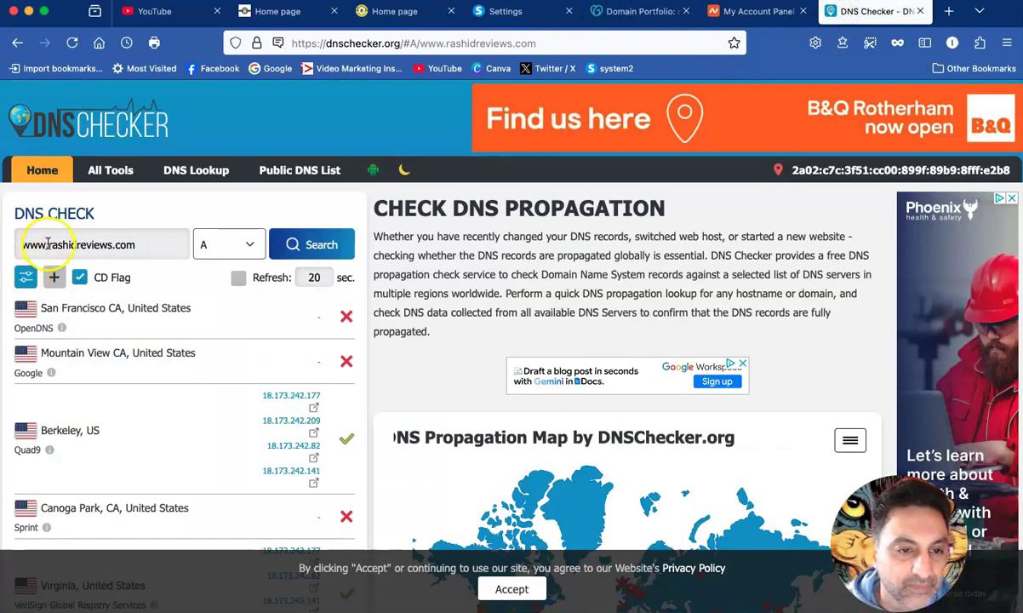
drag(125, 244, 138, 245)
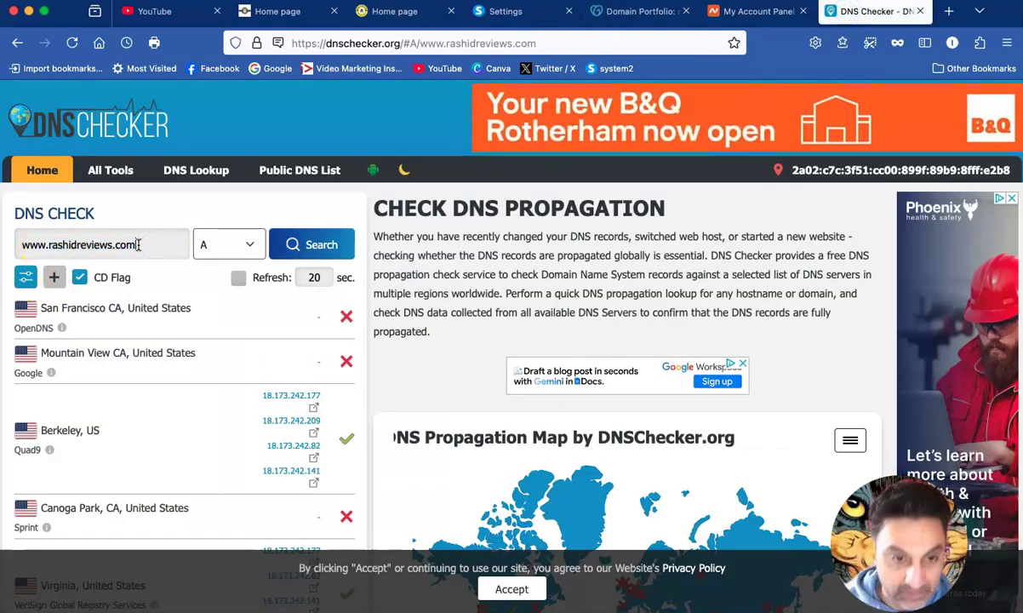
click(292, 243)
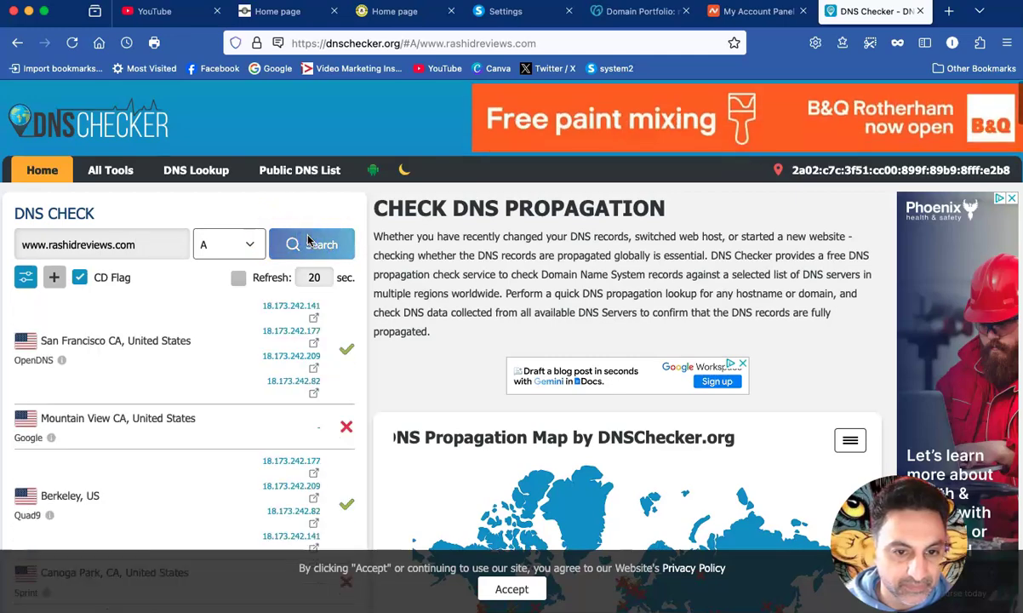
scroll(349, 353, down, 5)
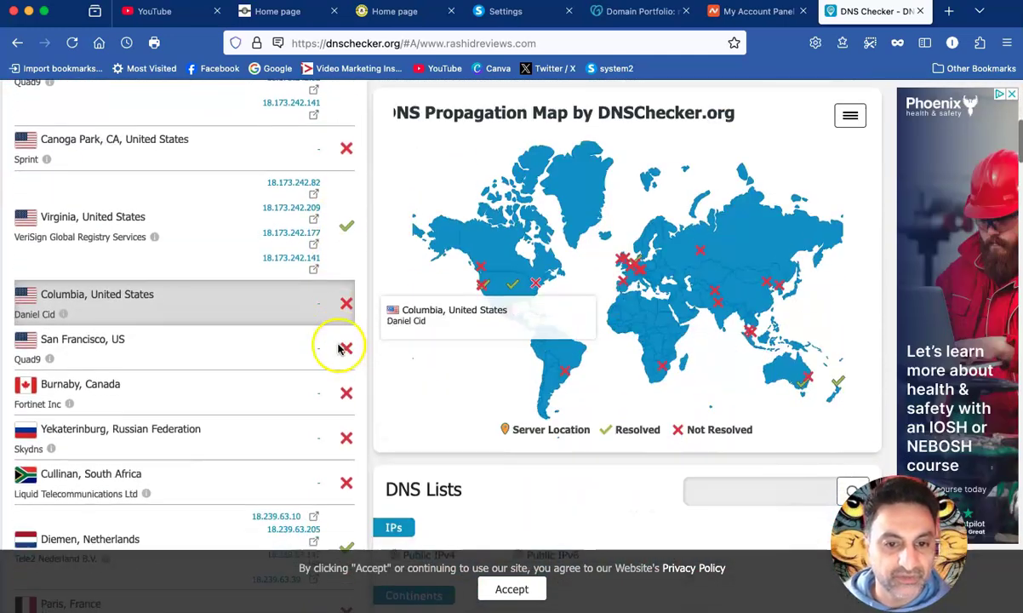
scroll(338, 345, down, 5)
scroll(338, 342, up, 10)
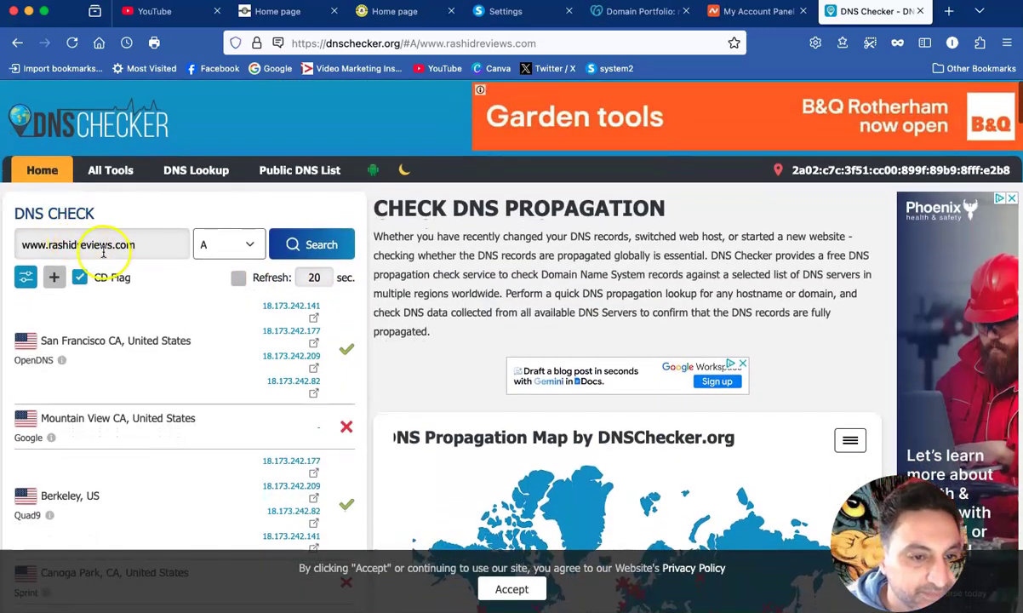
click(73, 42)
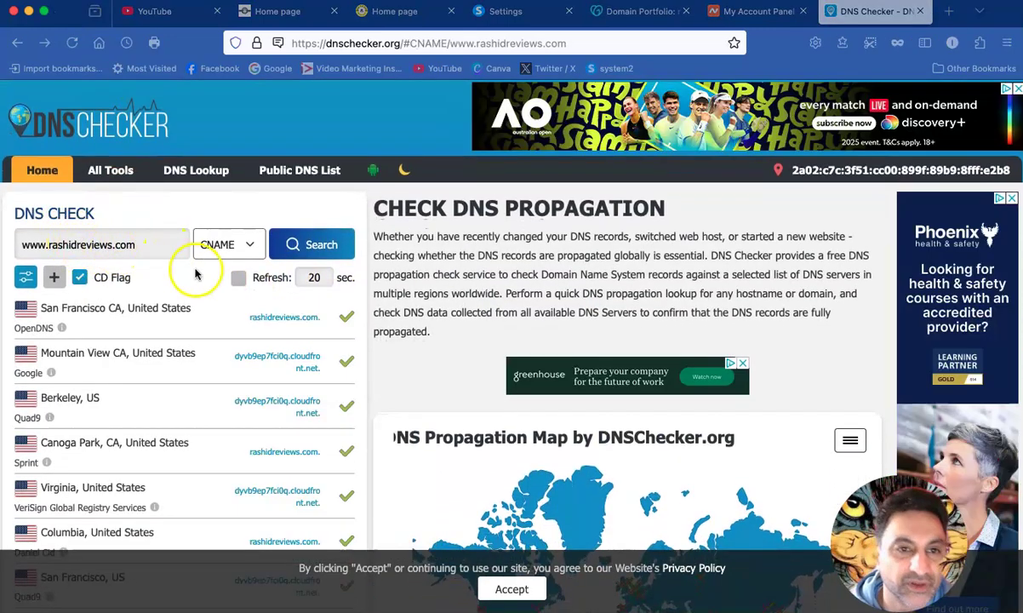
scroll(190, 274, down, 5)
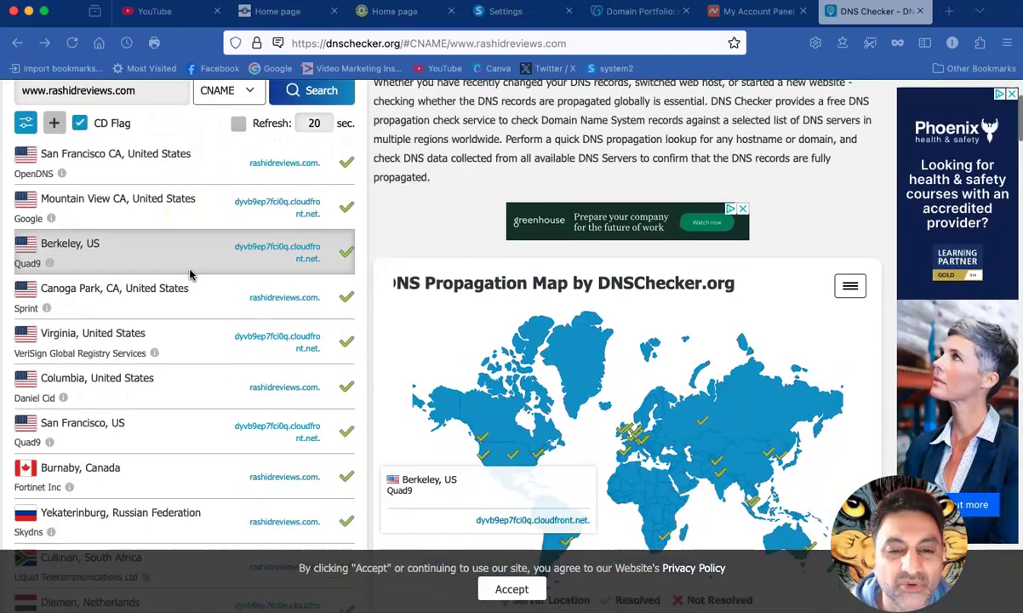
scroll(190, 274, up, 5)
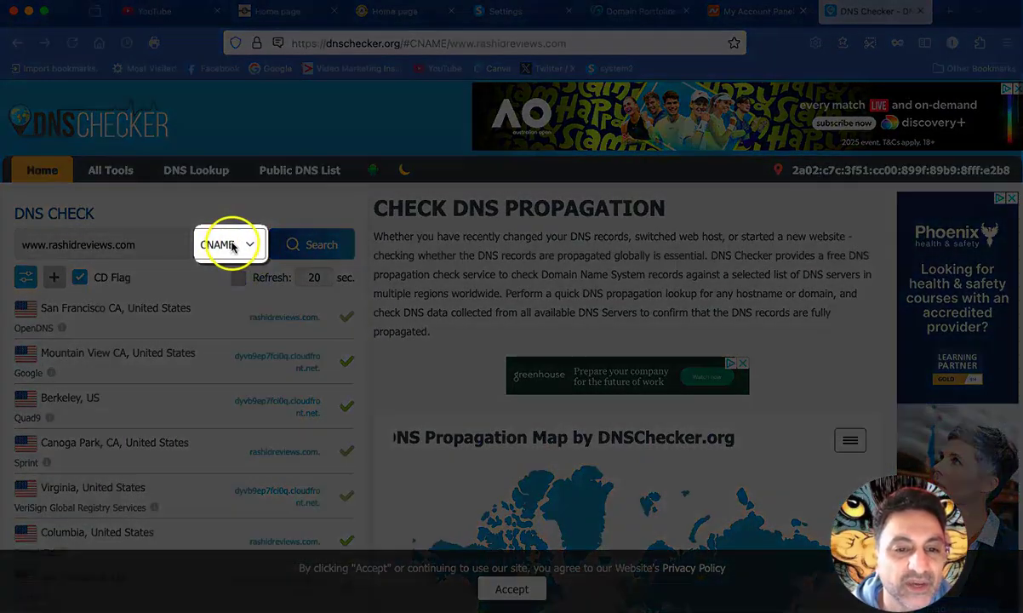
click(231, 247)
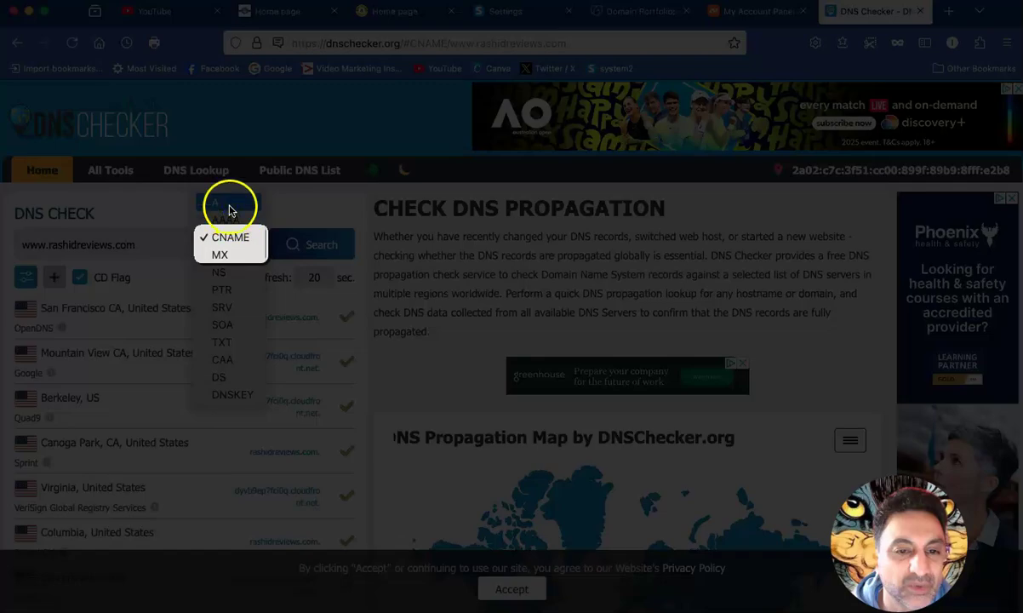
click(310, 247)
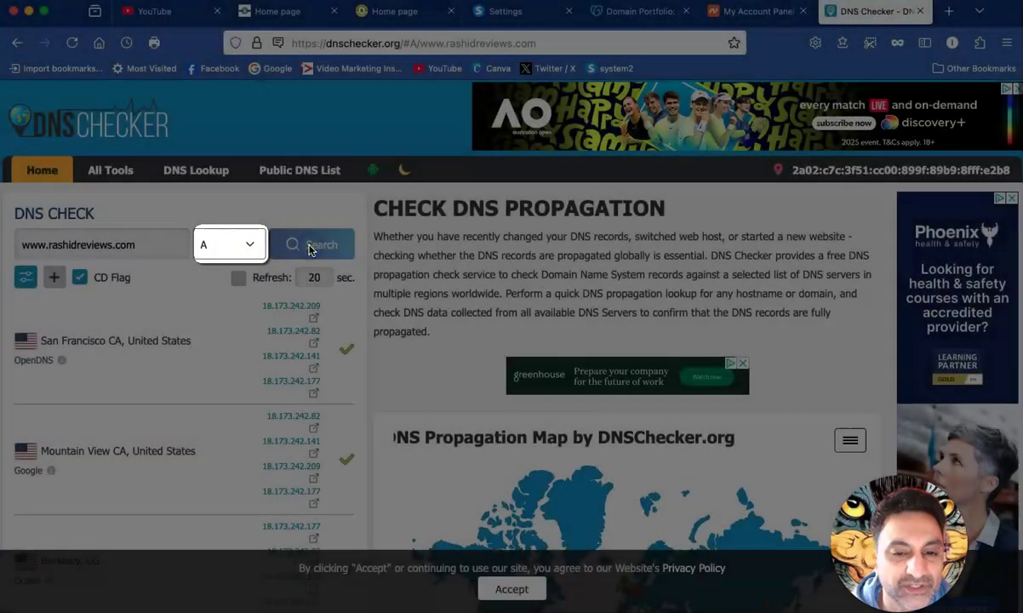
scroll(274, 396, down, 6)
scroll(338, 367, down, 3)
scroll(338, 365, up, 10)
- Set the record type back to CNAME, repeat the search and review the server list and propagation map
click(230, 246)
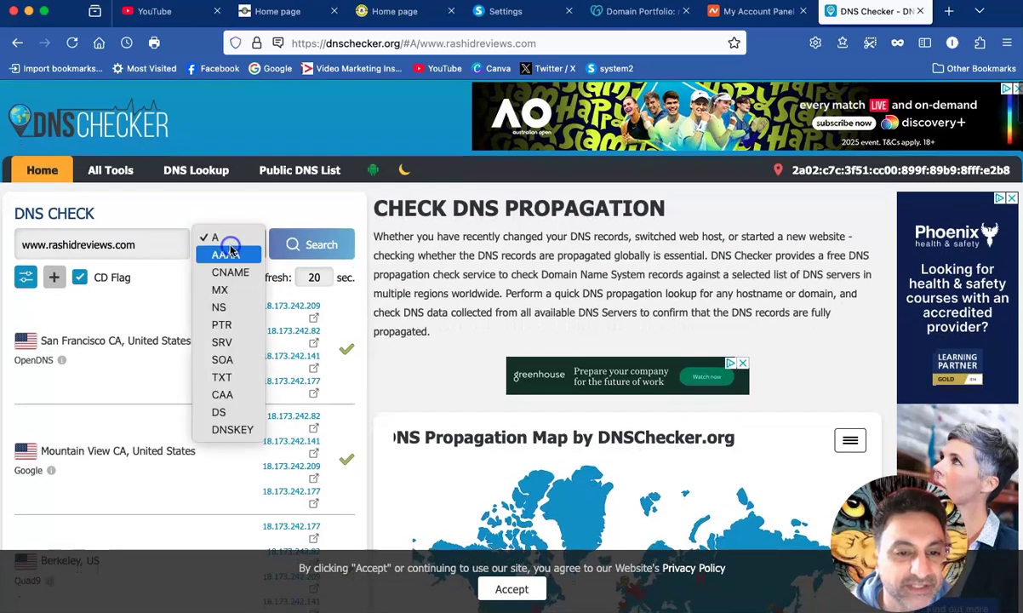
click(231, 273)
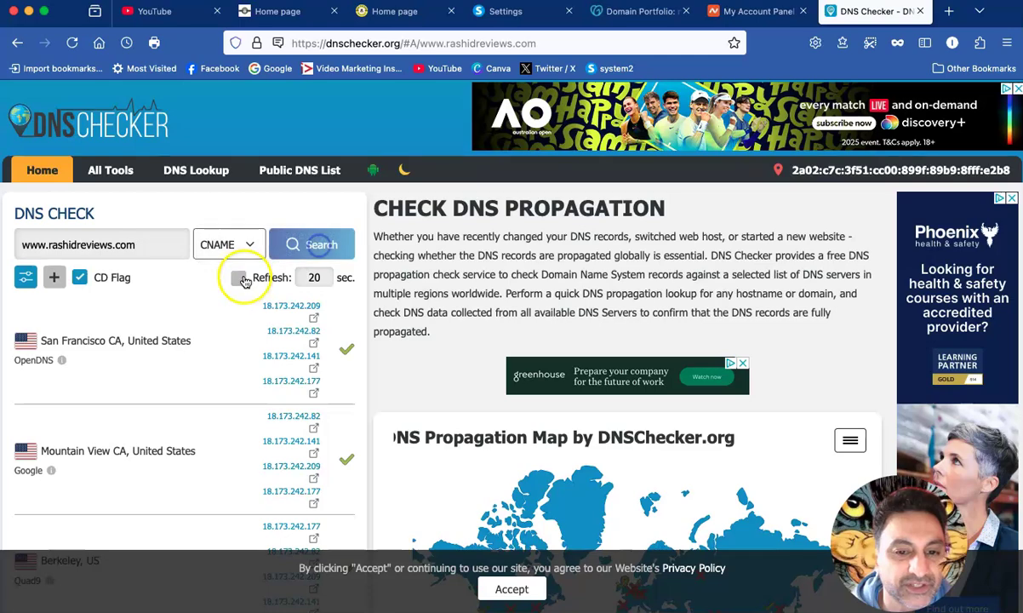
scroll(256, 273, down, 4)
scroll(281, 255, up, 4)
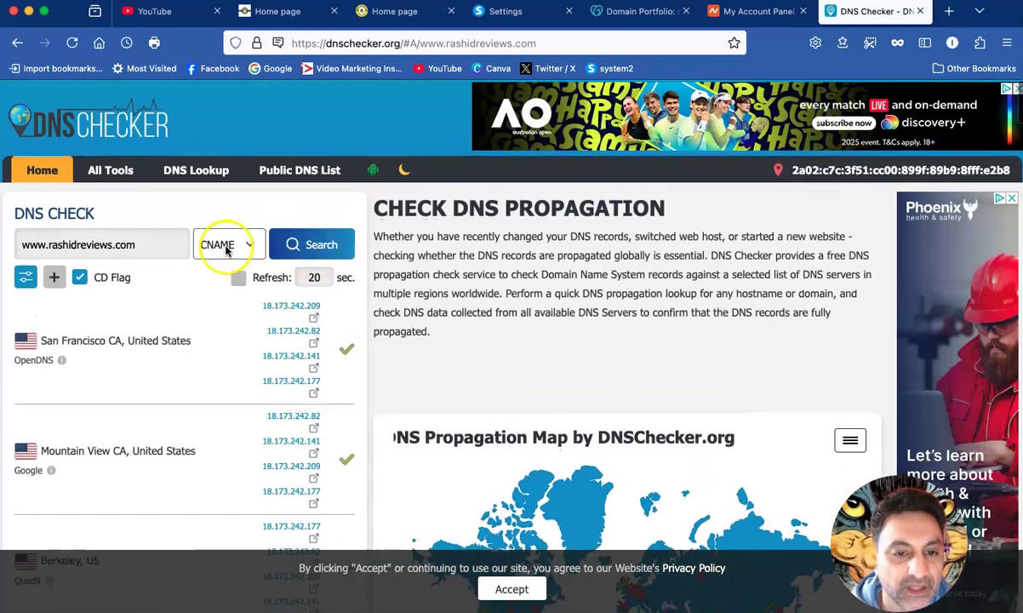
click(311, 244)
scroll(333, 223, down, 3)
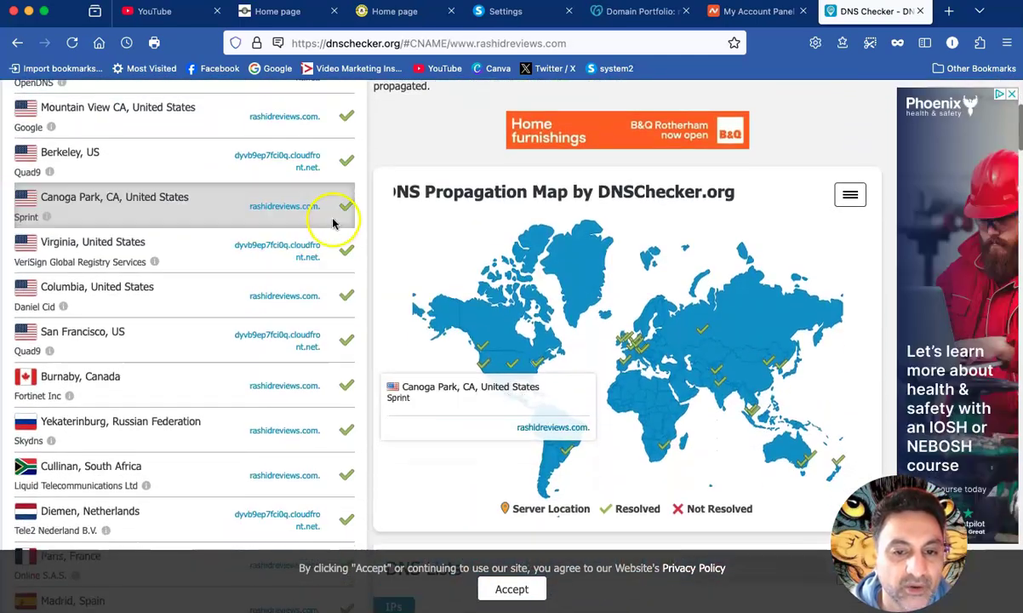
scroll(334, 223, down, 5)
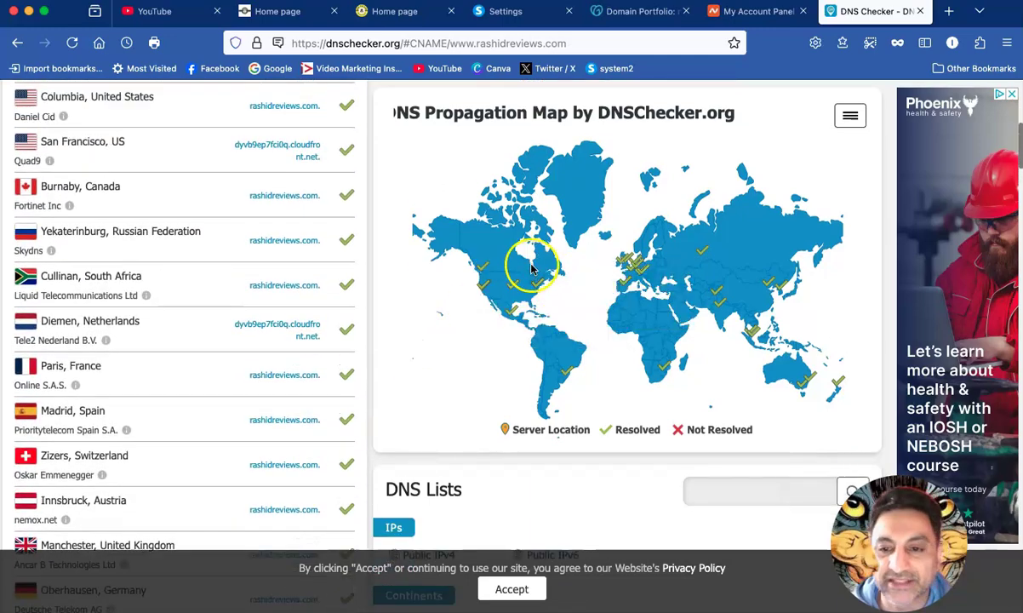
scroll(201, 220, up, 8)
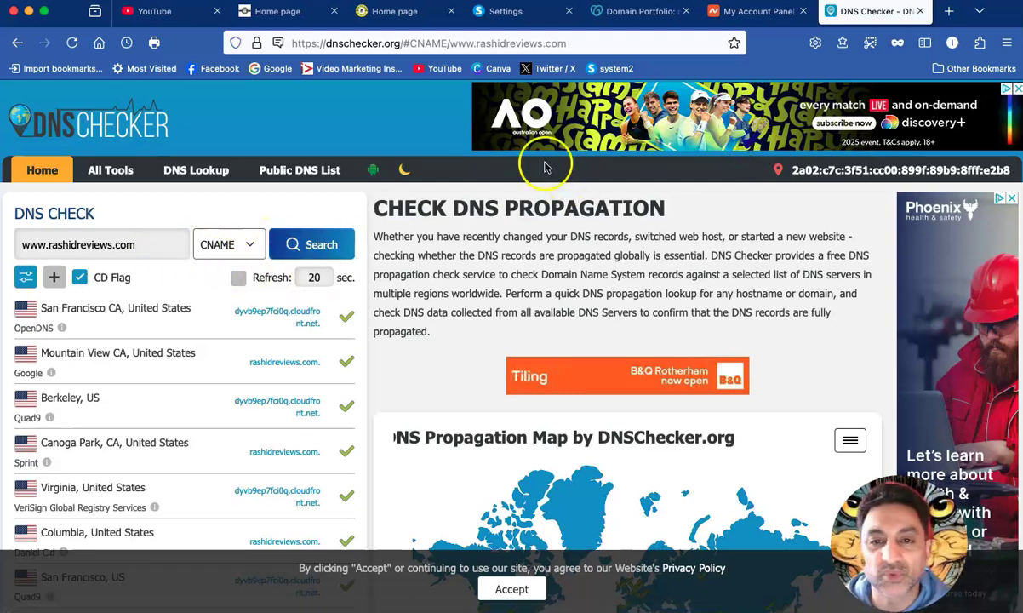
- Switch to the Namecheap dashboard and open the management page of marketingwithrashid.com
click(637, 12)
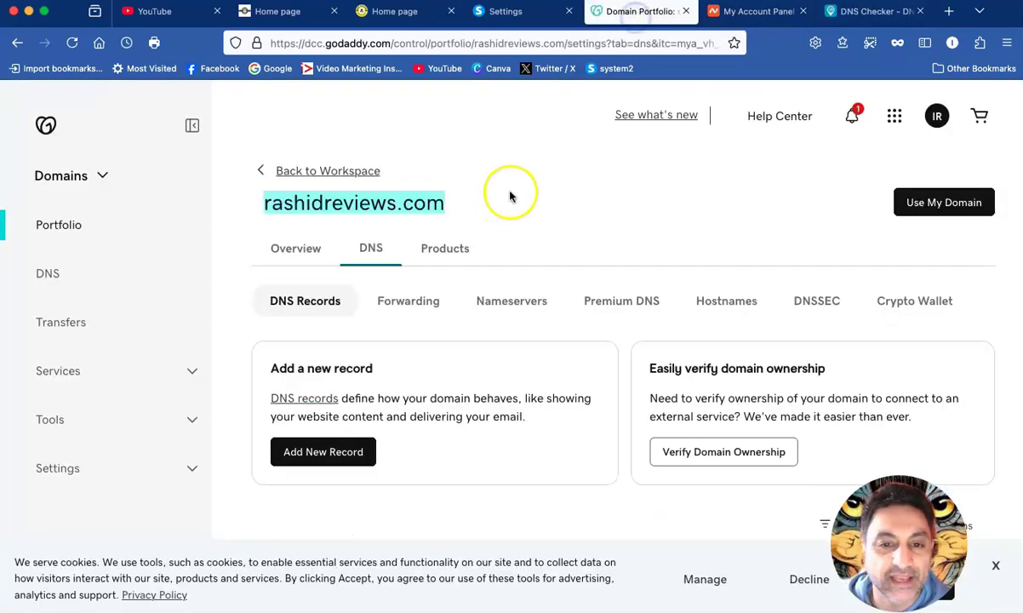
click(760, 15)
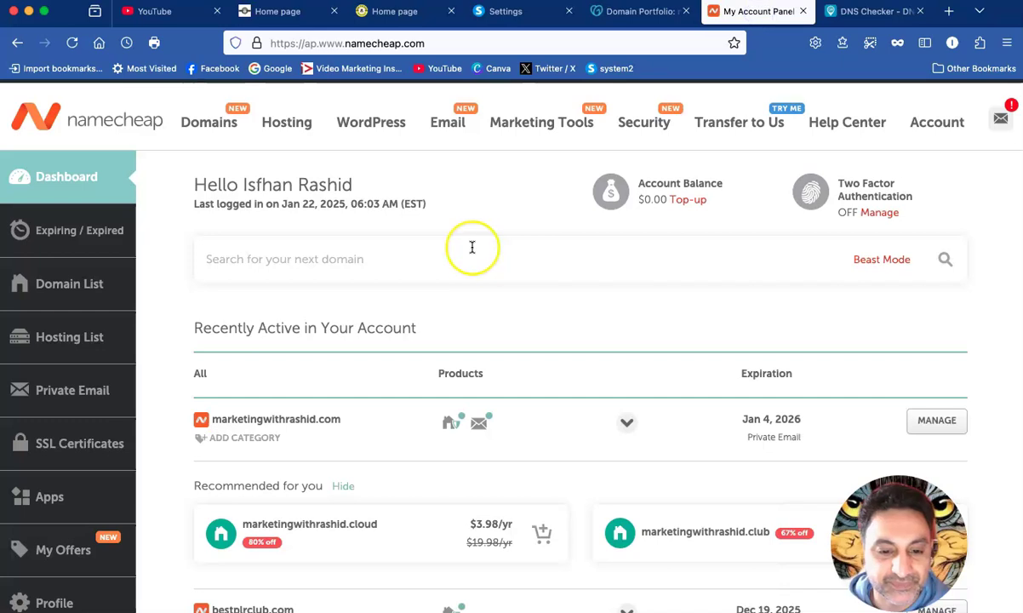
scroll(472, 244, down, 3)
scroll(472, 247, up, 2)
scroll(473, 247, up, 1)
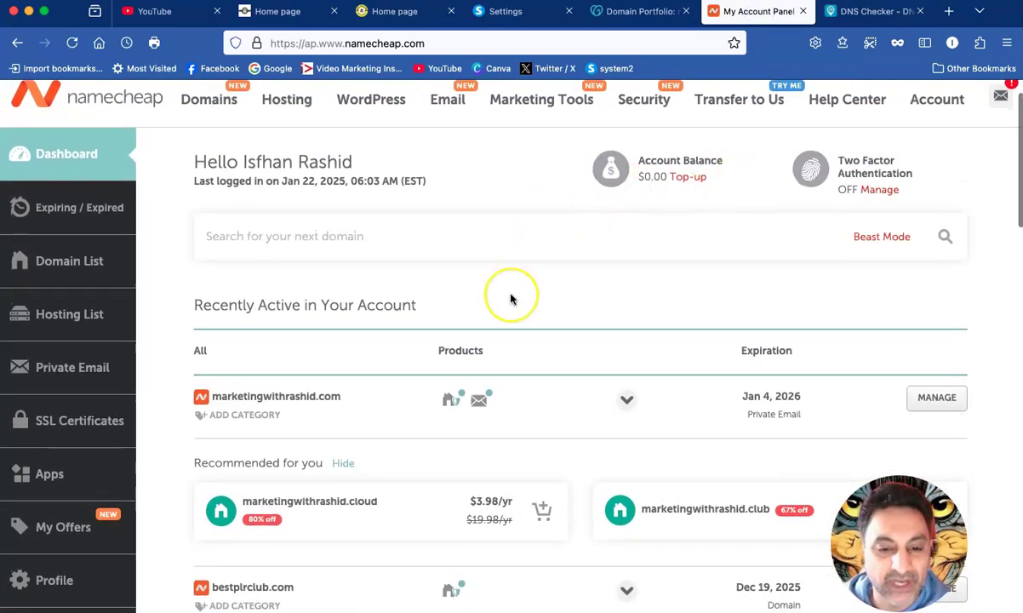
scroll(509, 297, down, 1)
scroll(258, 397, up, 1)
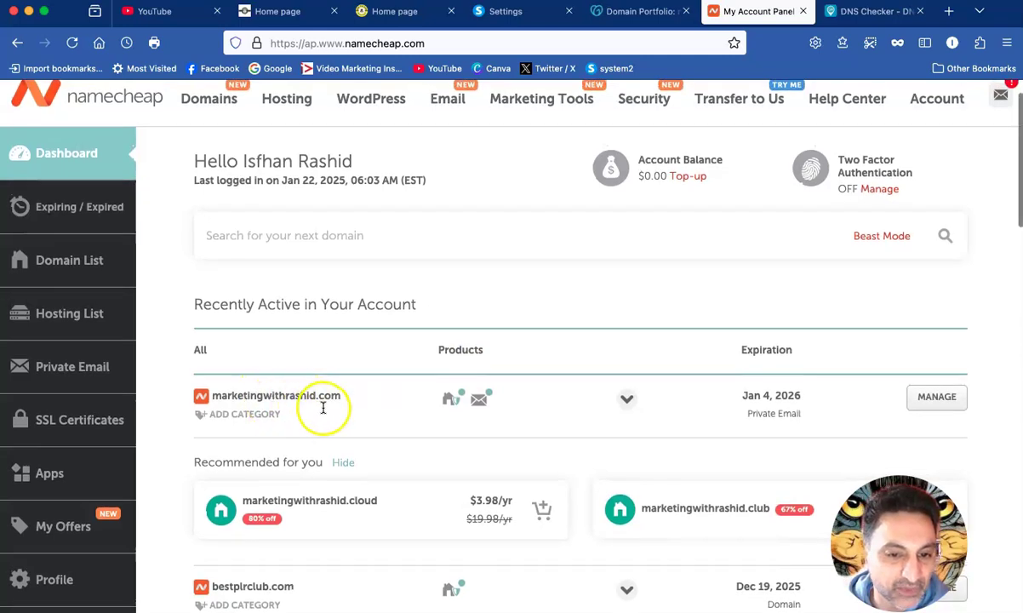
click(934, 401)
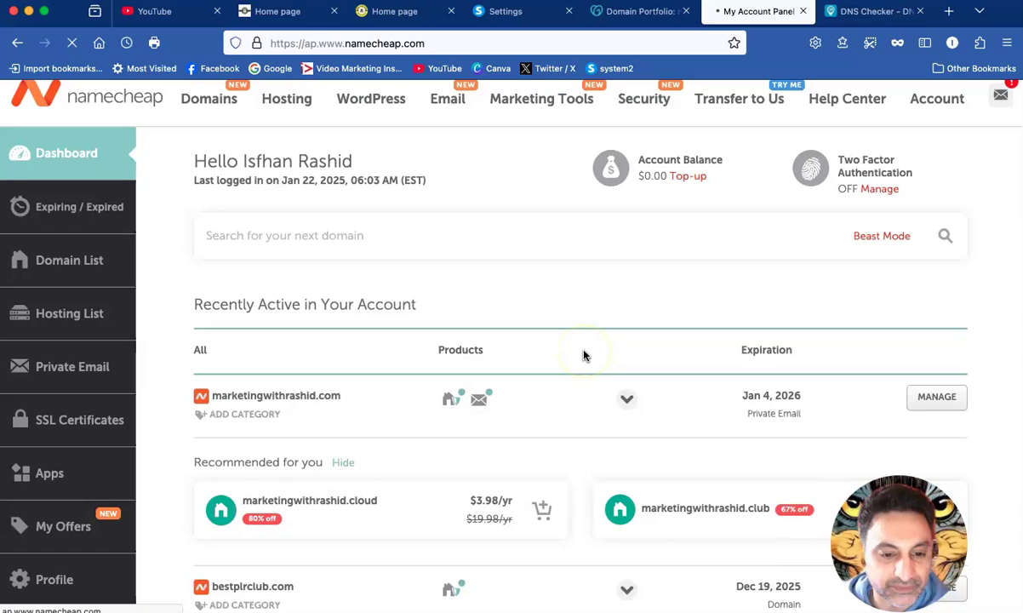
click(930, 395)
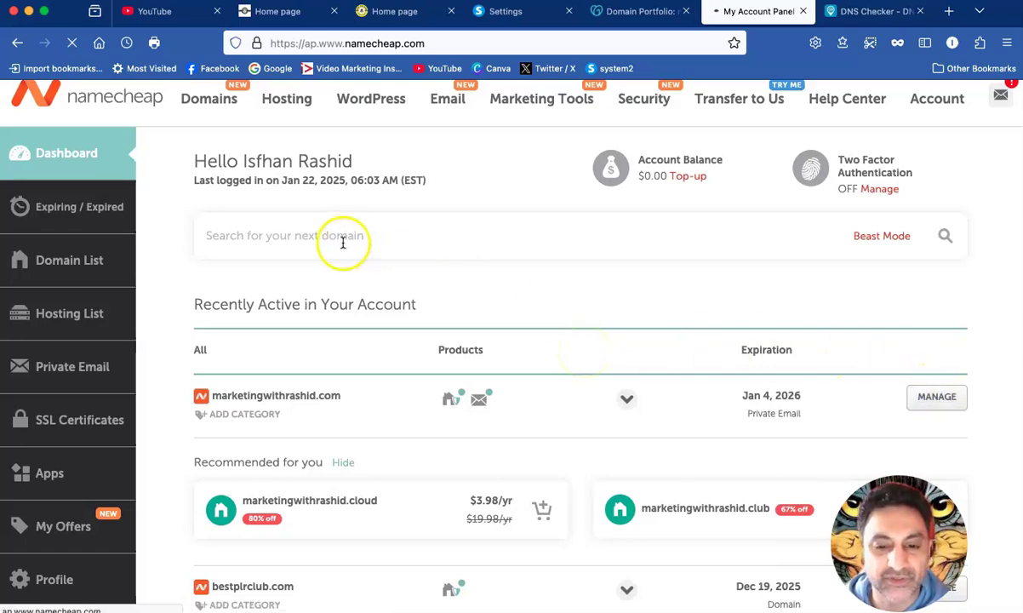
scroll(350, 238, down, 3)
scroll(361, 251, up, 5)
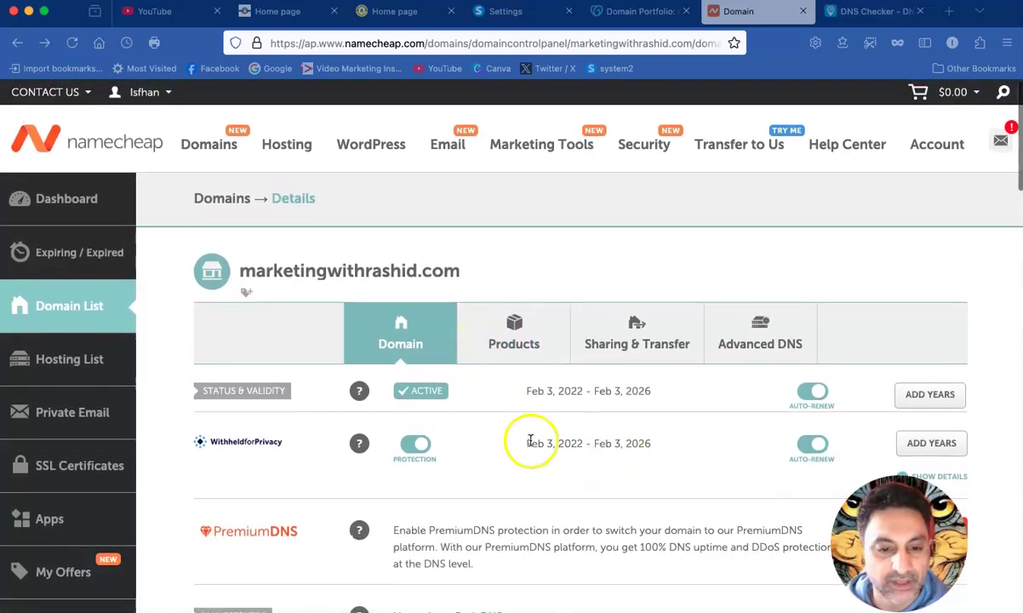
- Open the Advanced DNS settings of marketingwithrashid.com and review its host records and the available record actions
click(757, 344)
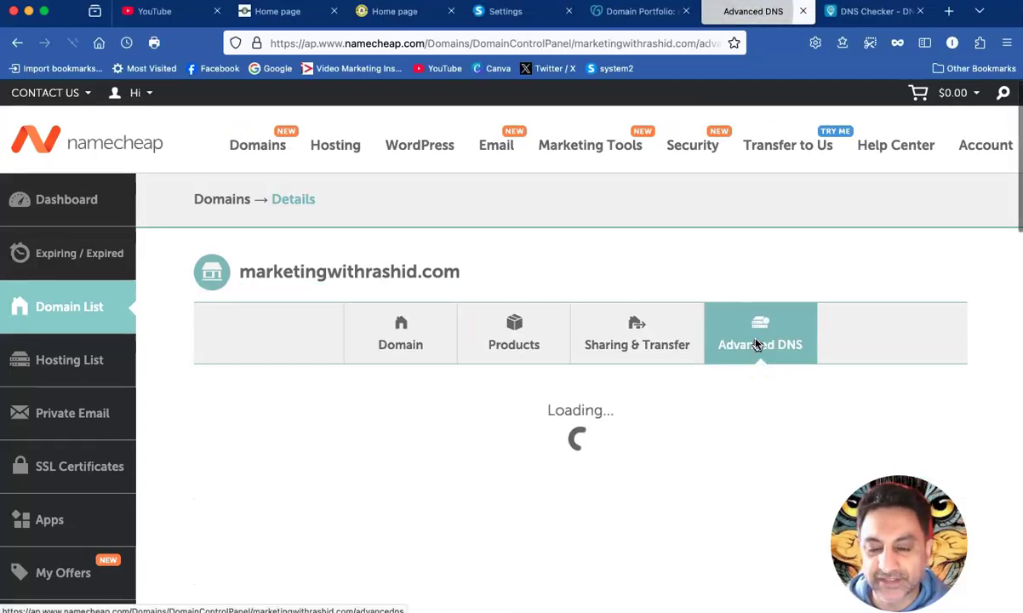
scroll(667, 398, down, 3)
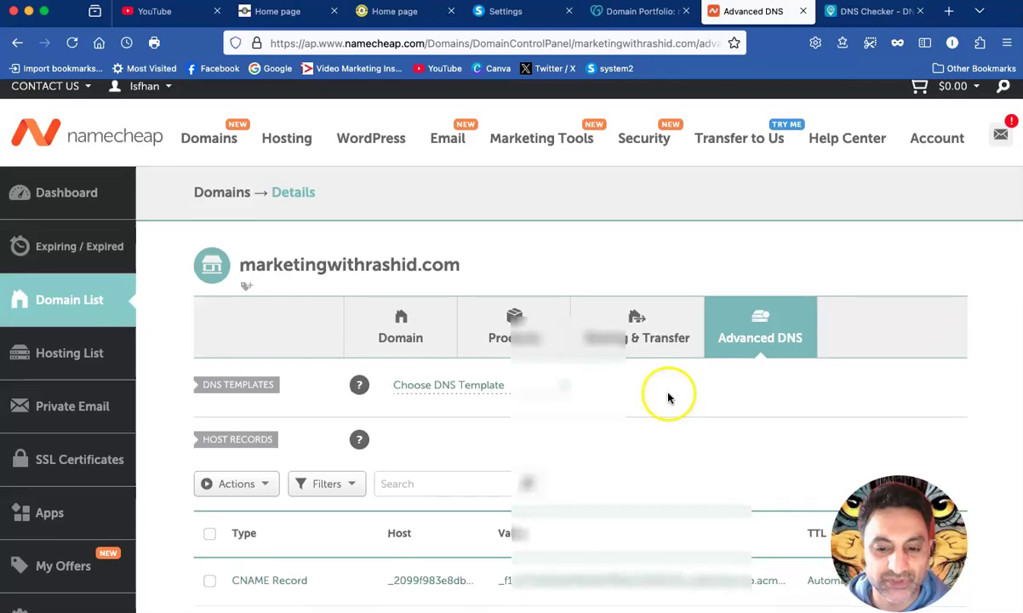
scroll(653, 411, down, 2)
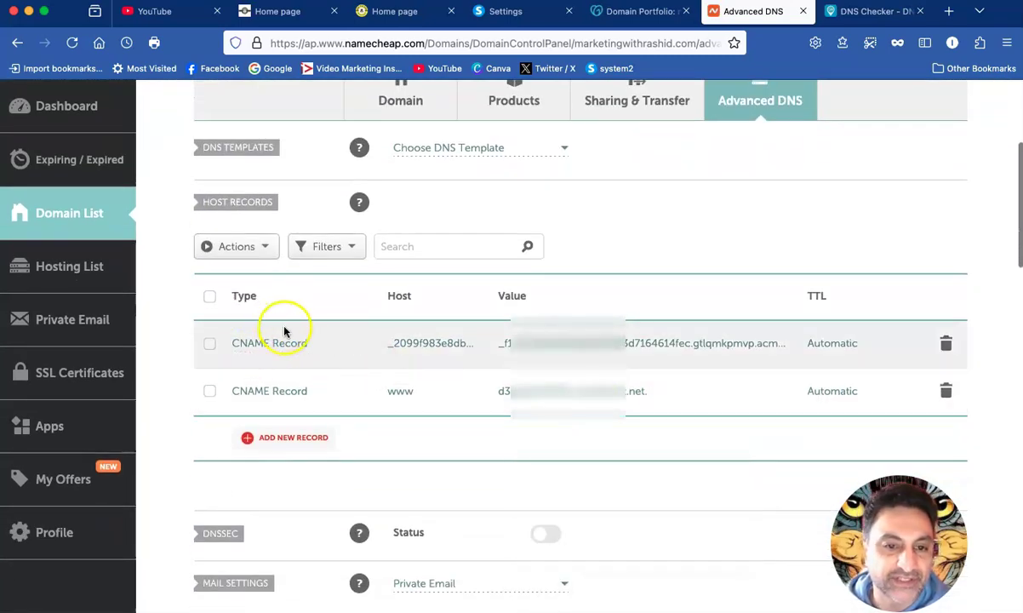
click(266, 247)
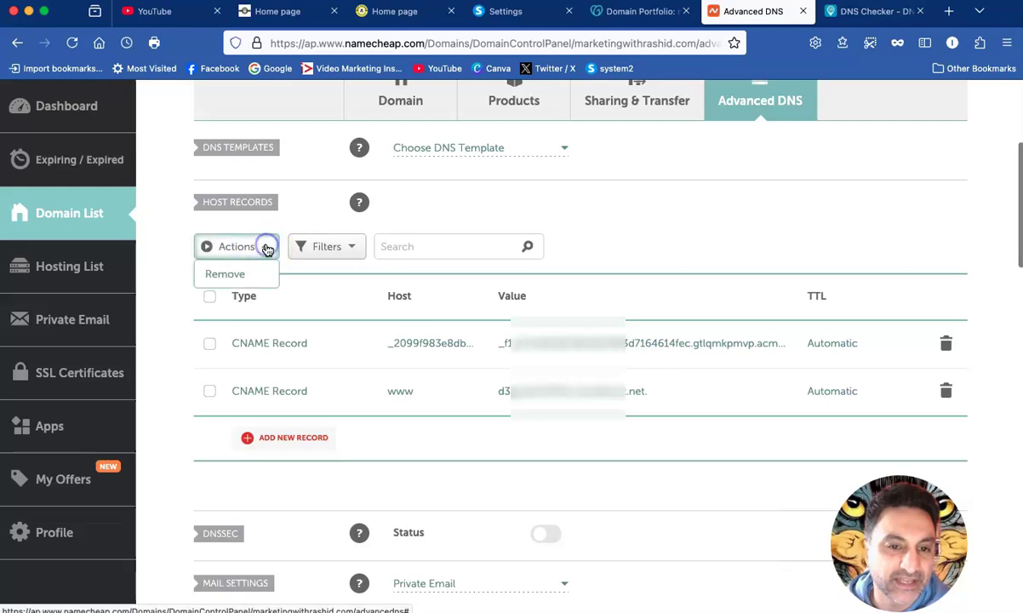
click(316, 226)
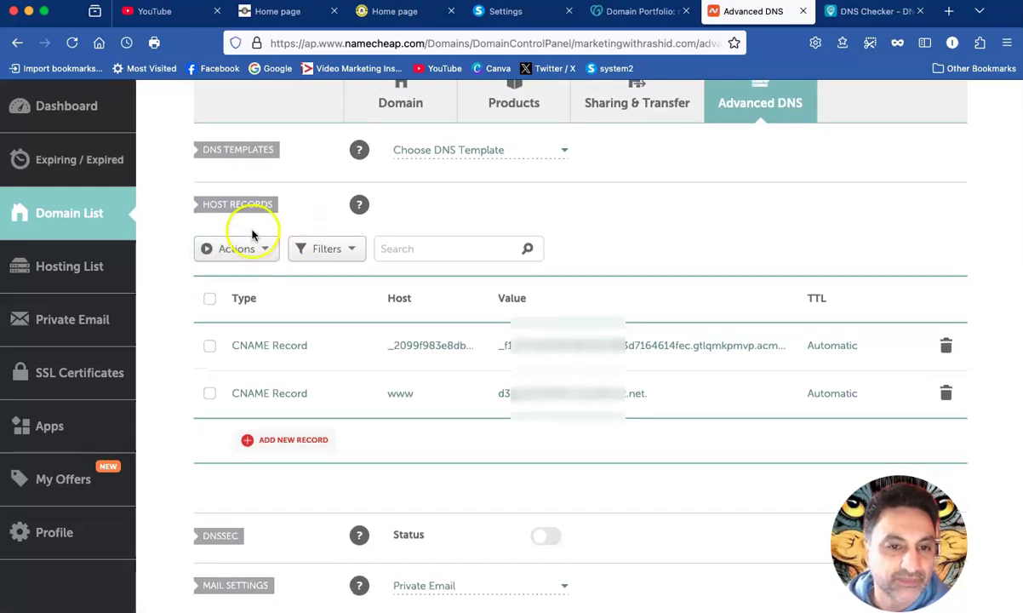
- Start a new host record for marketingwithrashid.com, look through the record types down to CNAME Record, and discard the unsaved row
scroll(268, 347, up, 1)
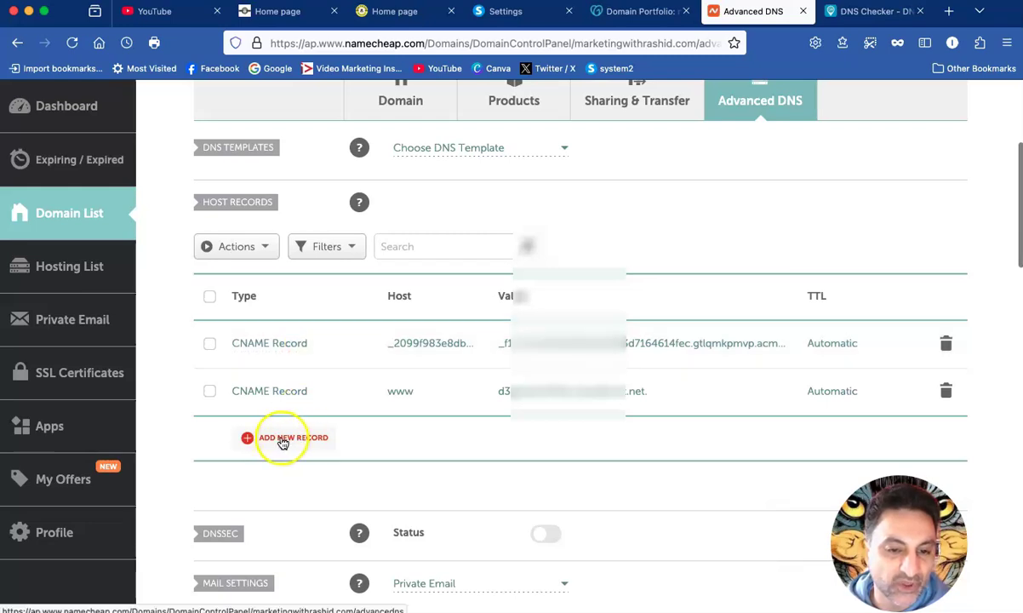
click(311, 439)
scroll(287, 396, down, 5)
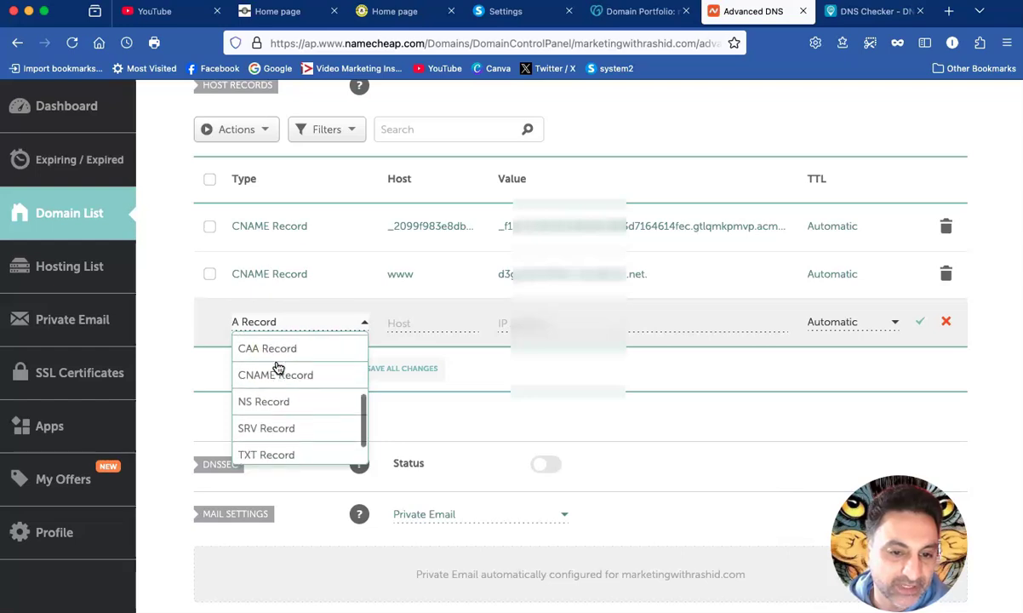
click(273, 373)
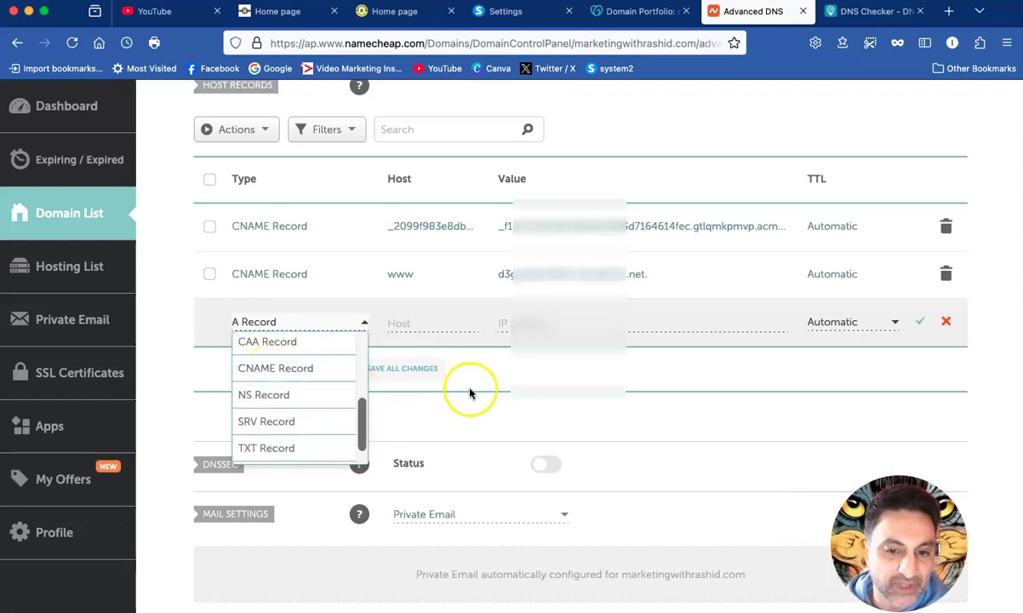
click(497, 382)
scroll(411, 412, up, 2)
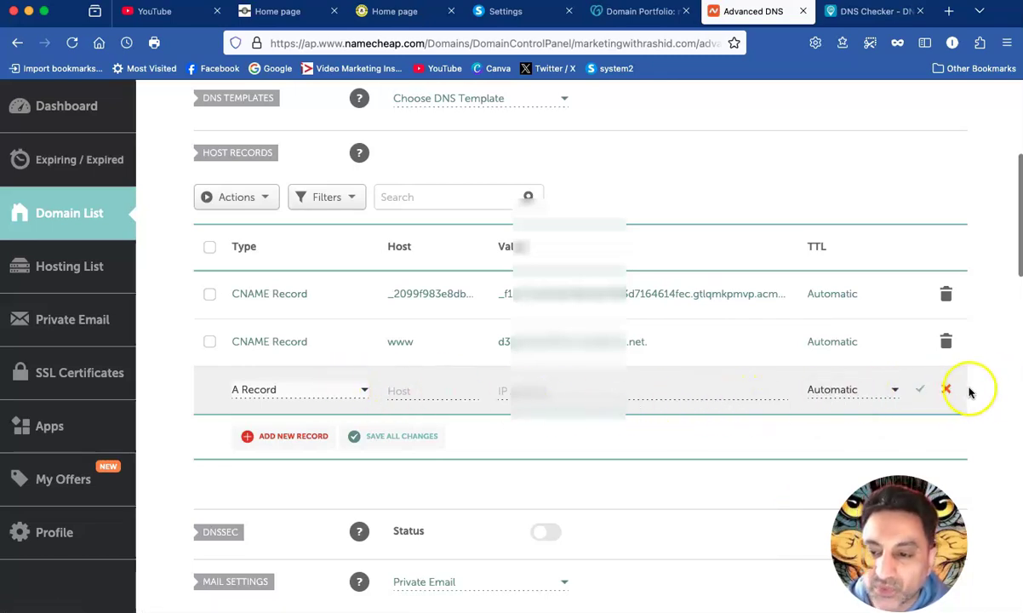
click(945, 388)
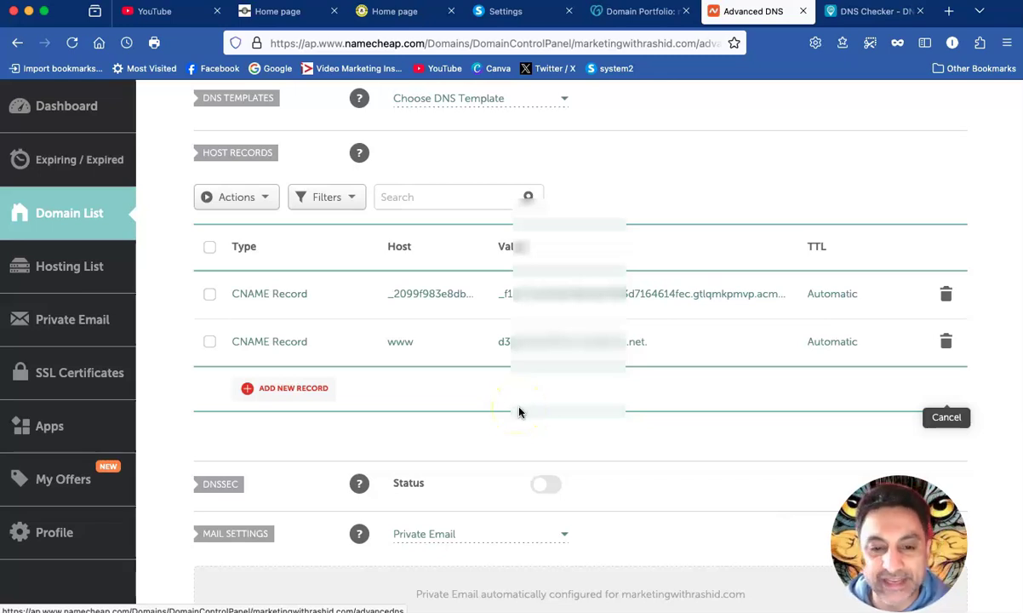
scroll(338, 284, up, 1)
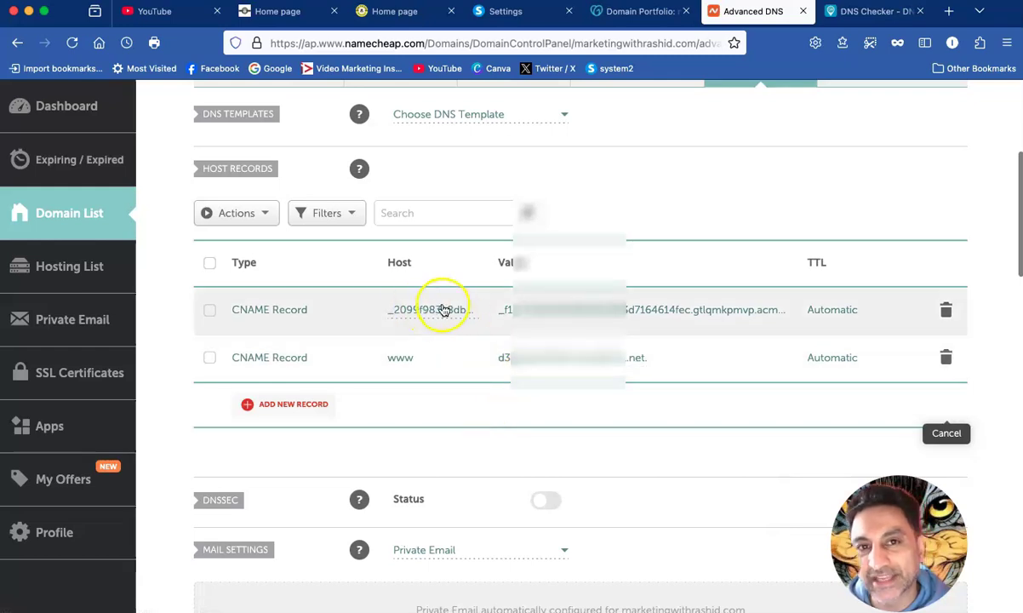
click(512, 12)
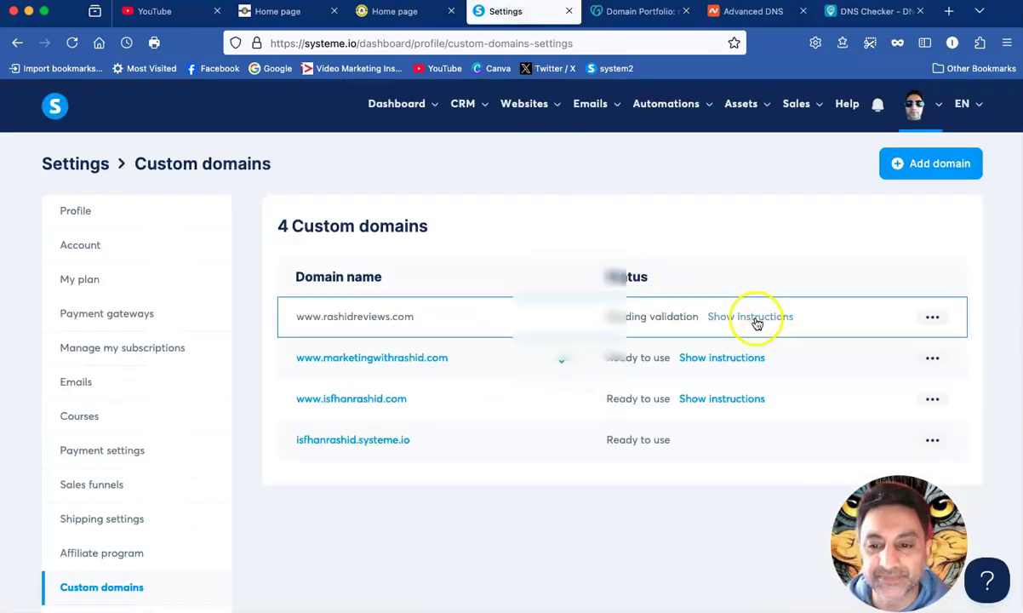
click(756, 321)
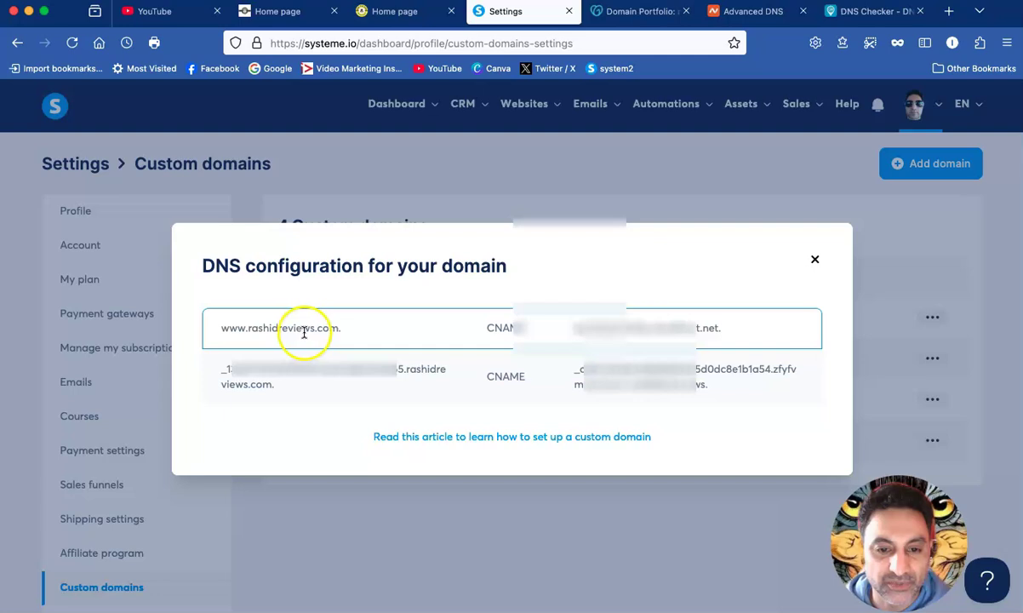
click(815, 259)
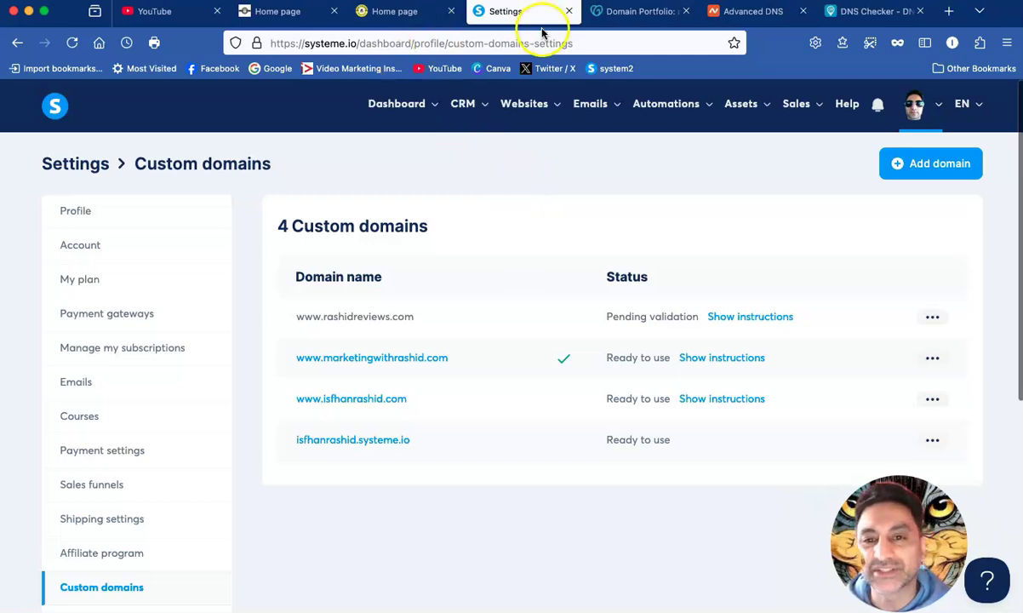
- Switch to the live marketingwithrashid.com site and view the upper part of its home page
click(273, 12)
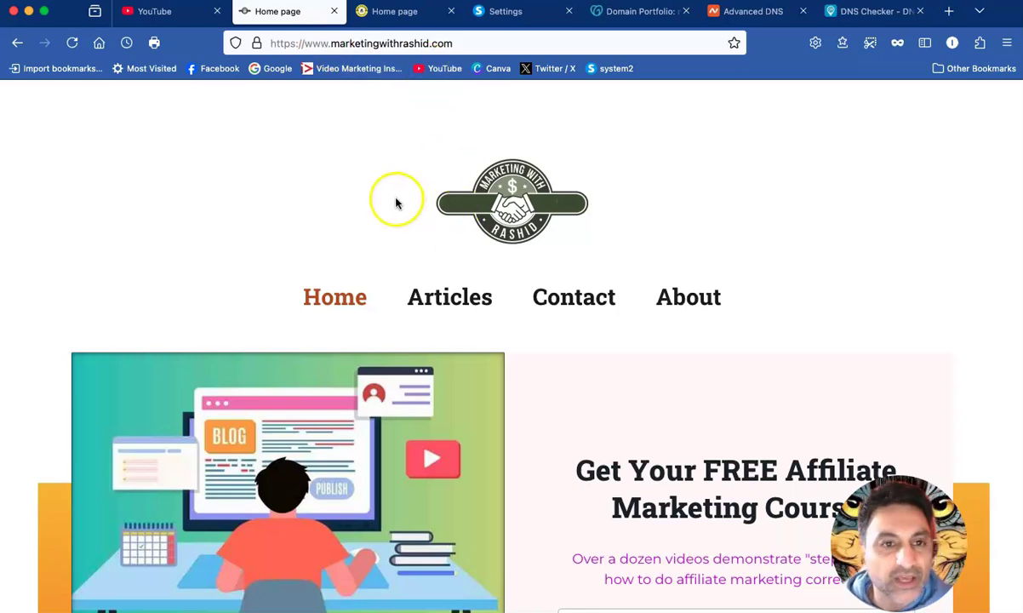
scroll(391, 200, down, 5)
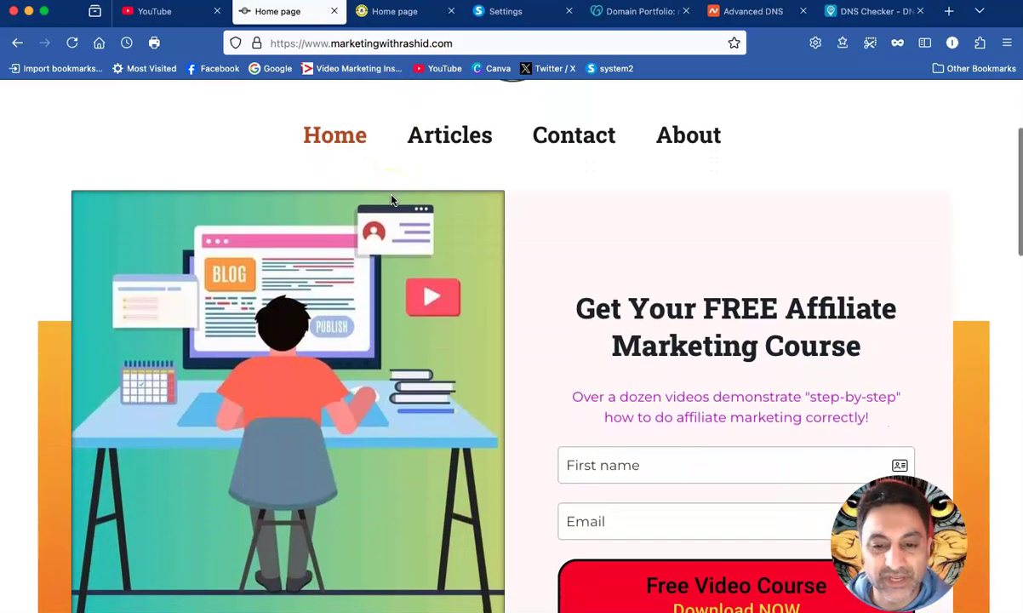
scroll(391, 200, up, 5)
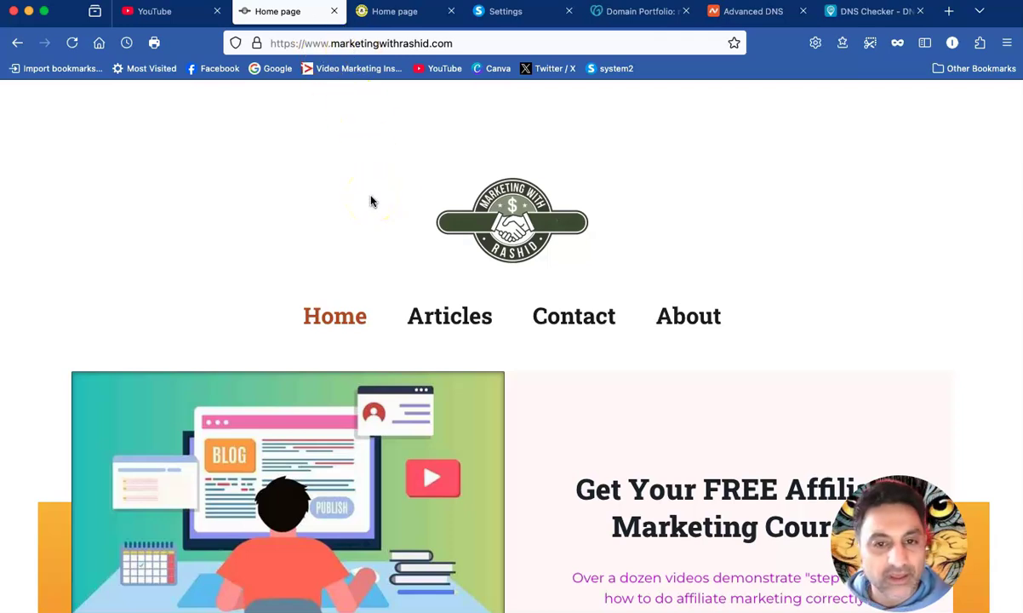
- Revisit the systeme.io custom domains list, the Namecheap Advanced DNS page and the GoDaddy DNS page of rashidreviews.com
click(511, 14)
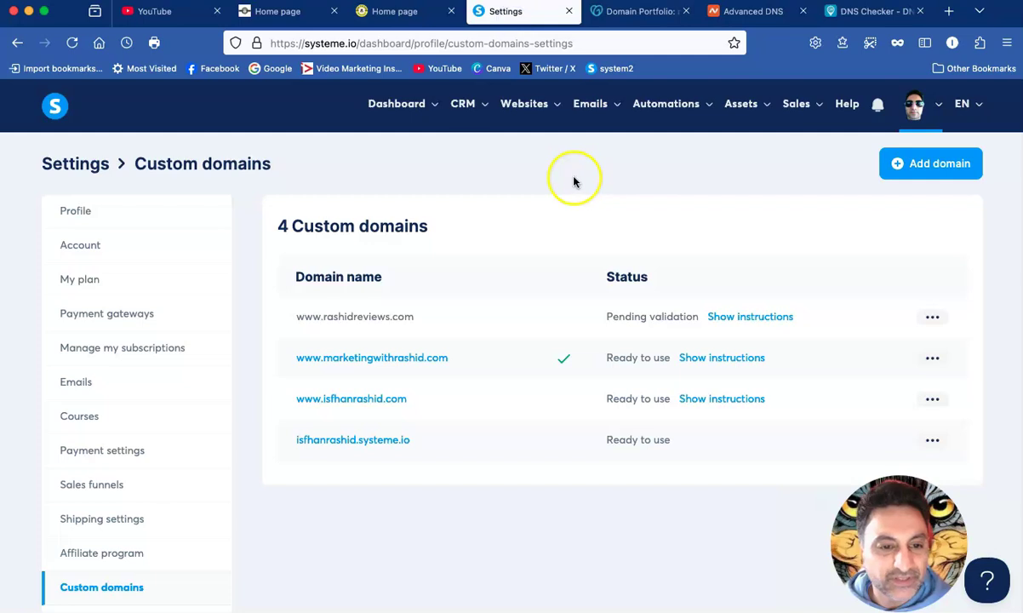
click(741, 13)
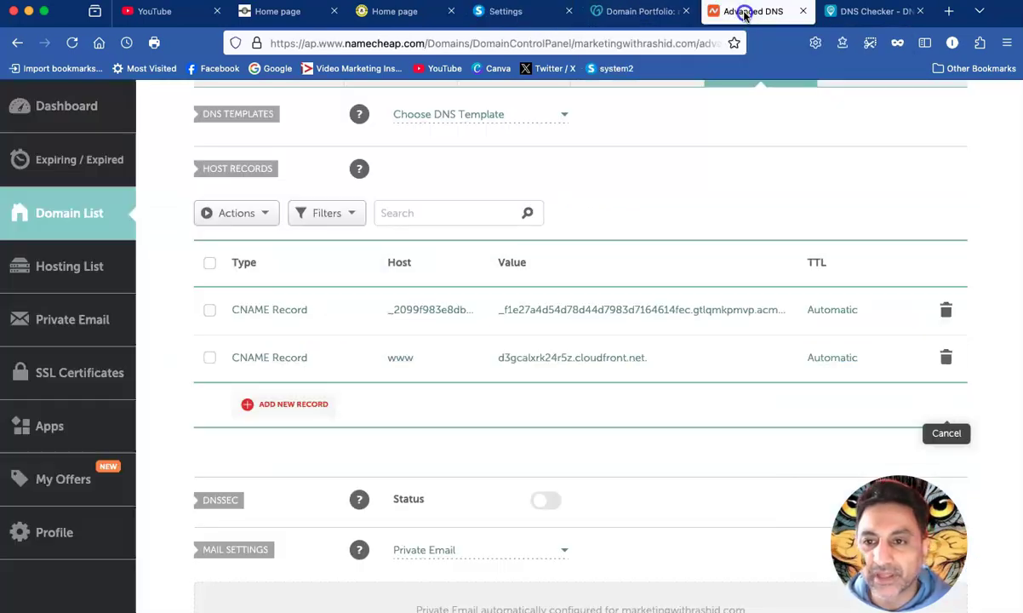
click(640, 14)
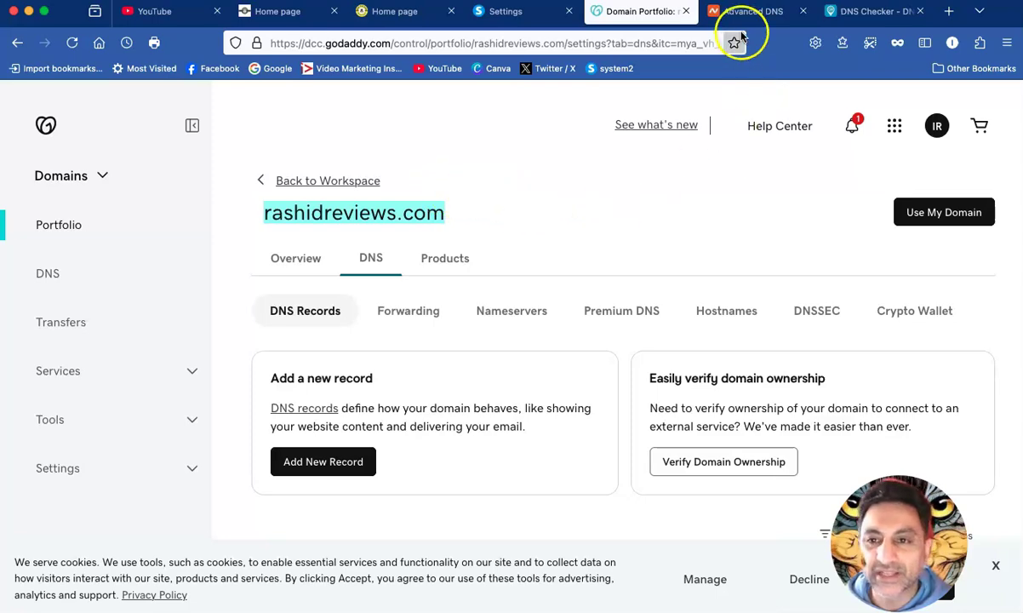
click(860, 11)
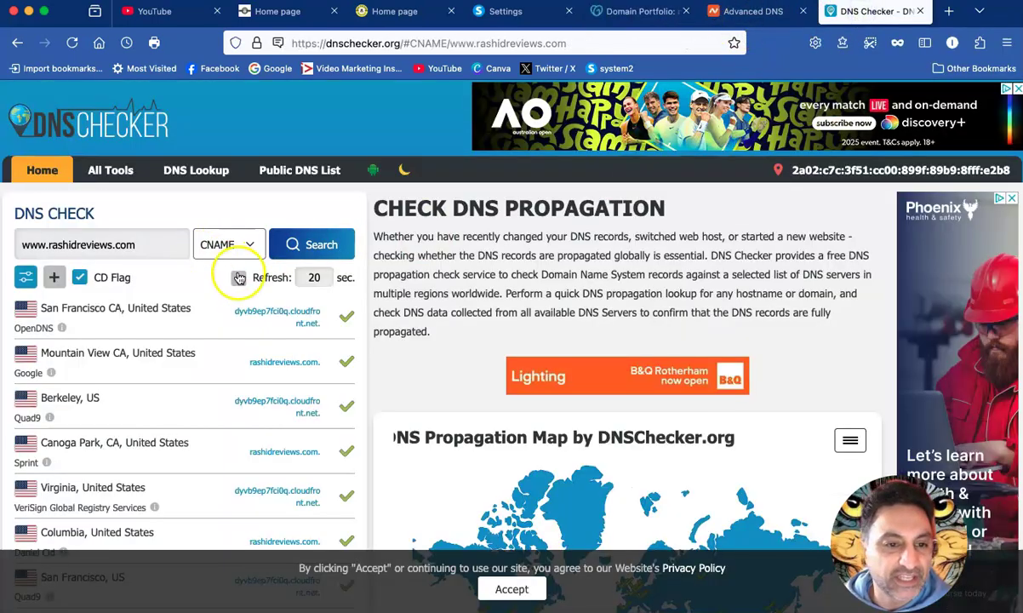
scroll(236, 271, down, 3)
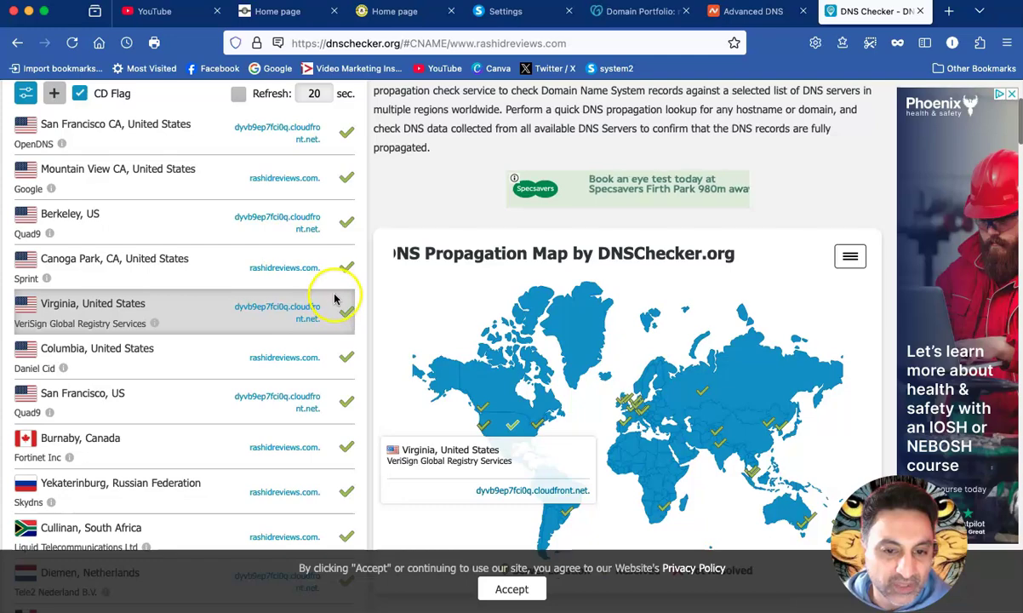
scroll(336, 298, down, 4)
scroll(336, 298, up, 6)
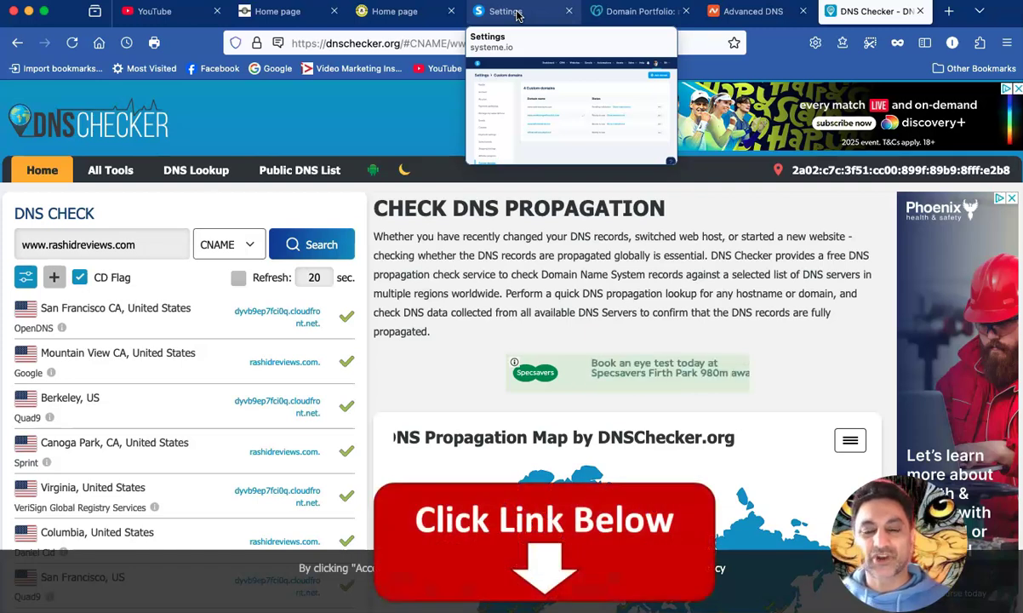
- Return to the marketingwithrashid.com home page and browse its free course form and the article previews below it
click(290, 15)
scroll(539, 358, down, 5)
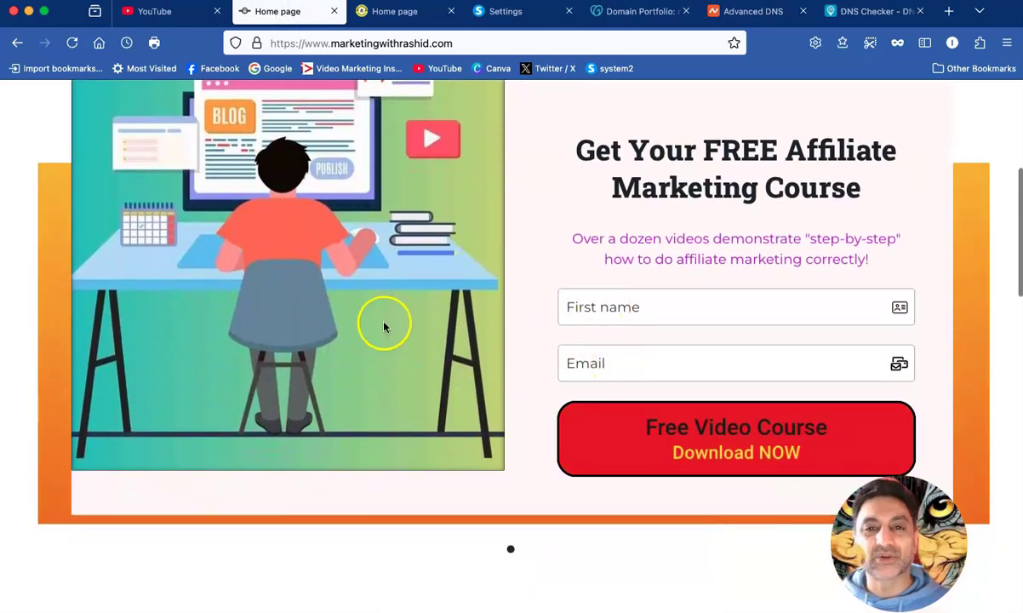
scroll(383, 326, down, 8)
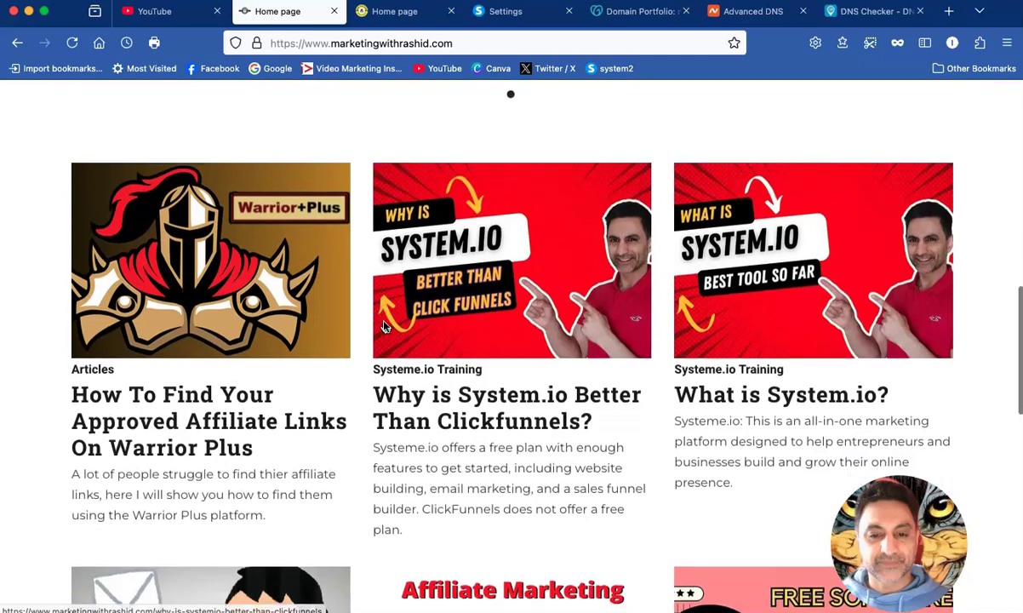
scroll(383, 326, down, 1)
scroll(464, 247, down, 5)
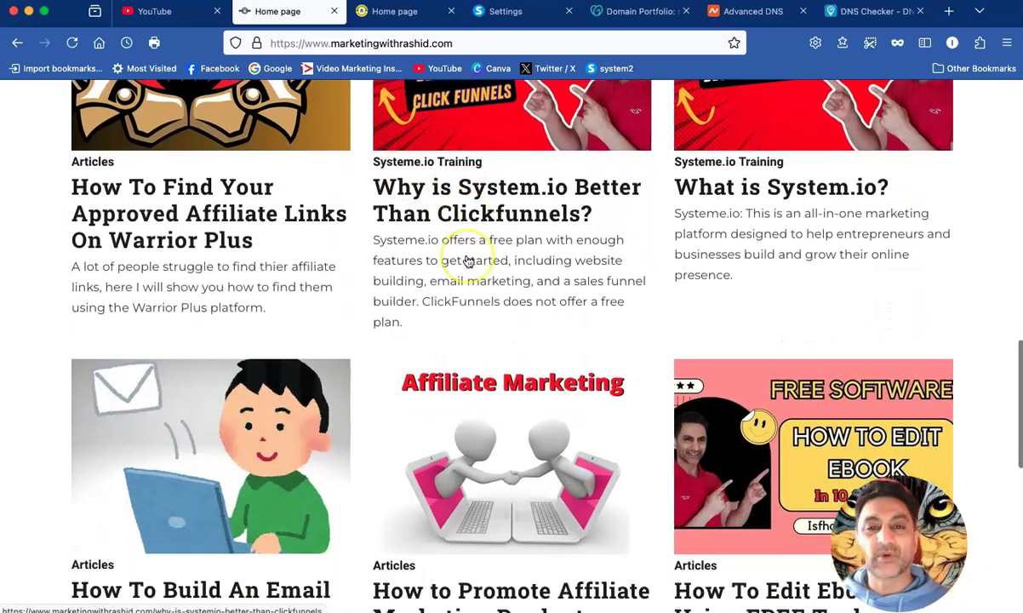
scroll(465, 258, up, 6)
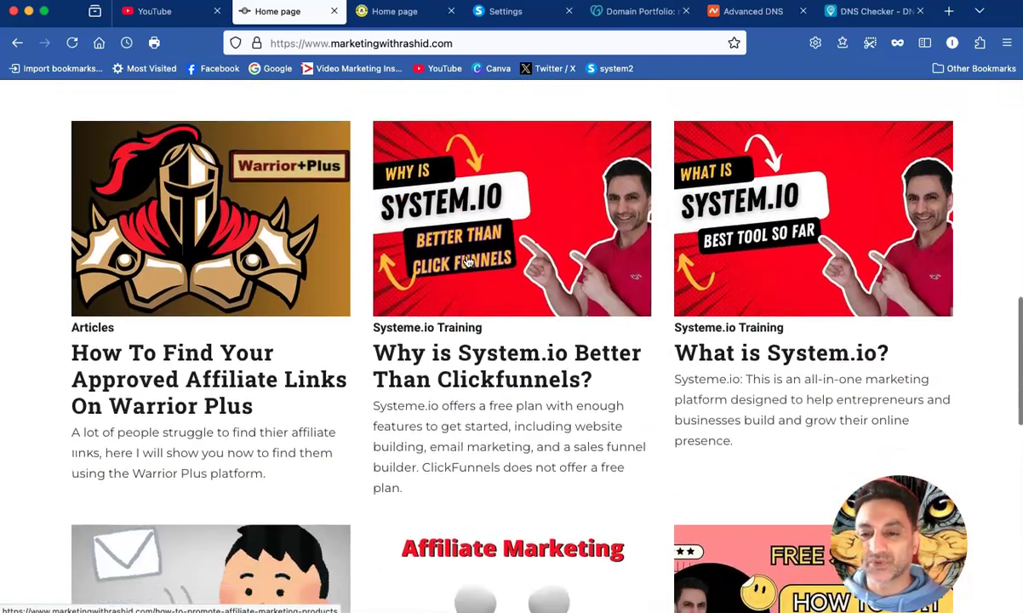
scroll(465, 261, down, 6)
scroll(466, 260, up, 7)
scroll(466, 260, up, 10)
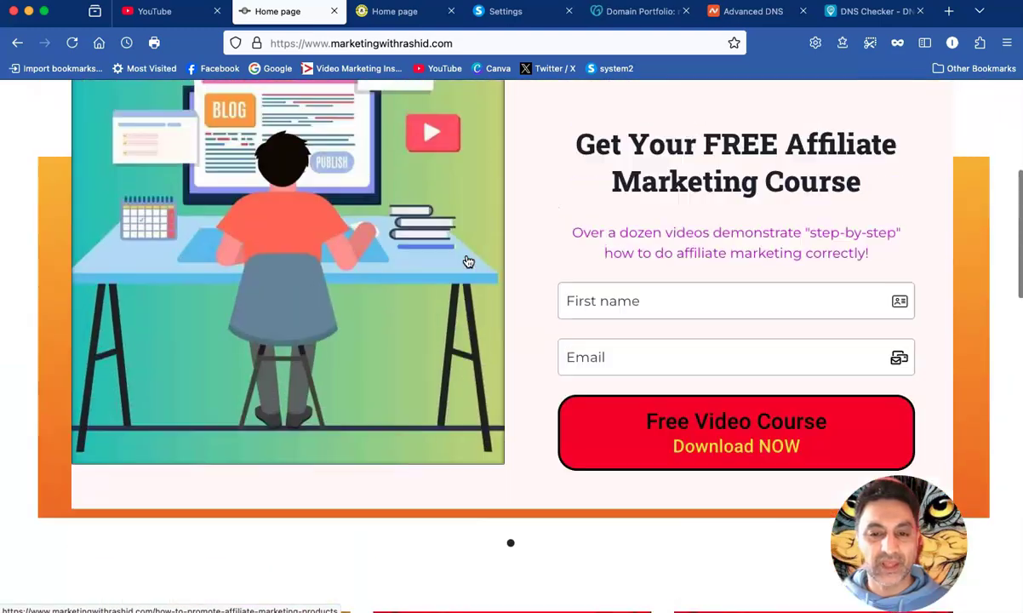